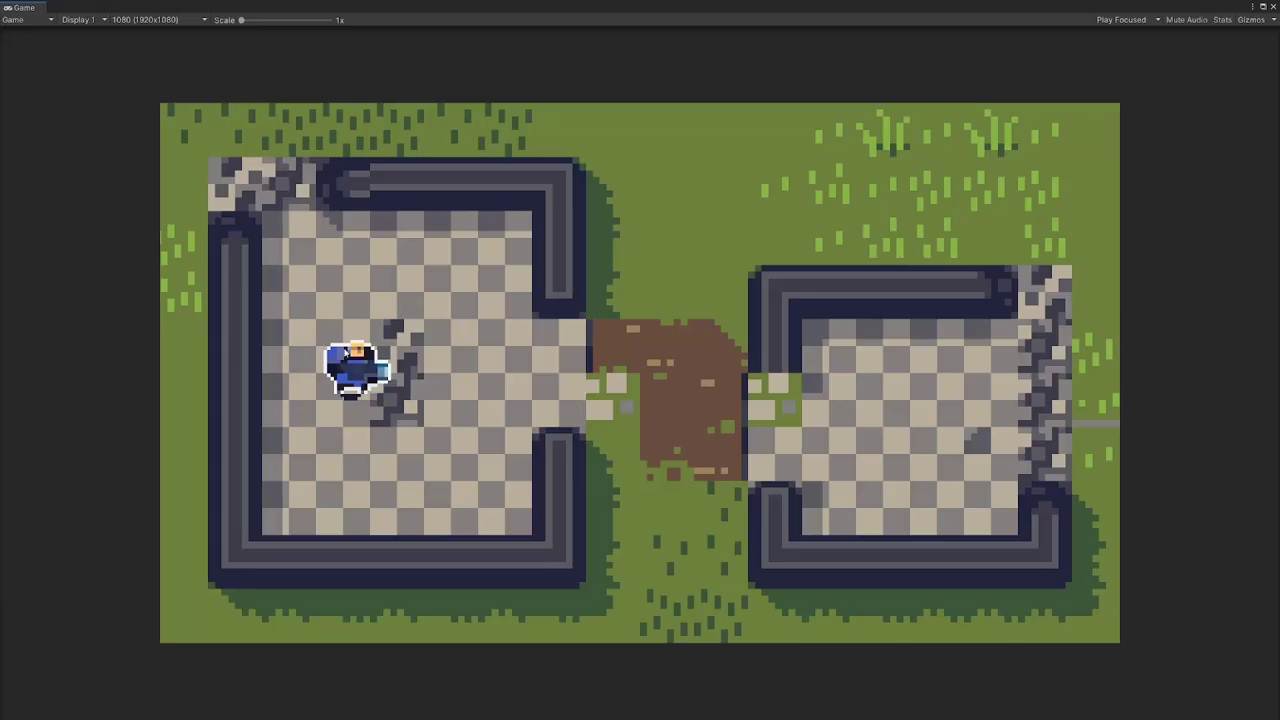
# - Walk the player up the left room toward its top wall in the running game
pyautogui.press('w')
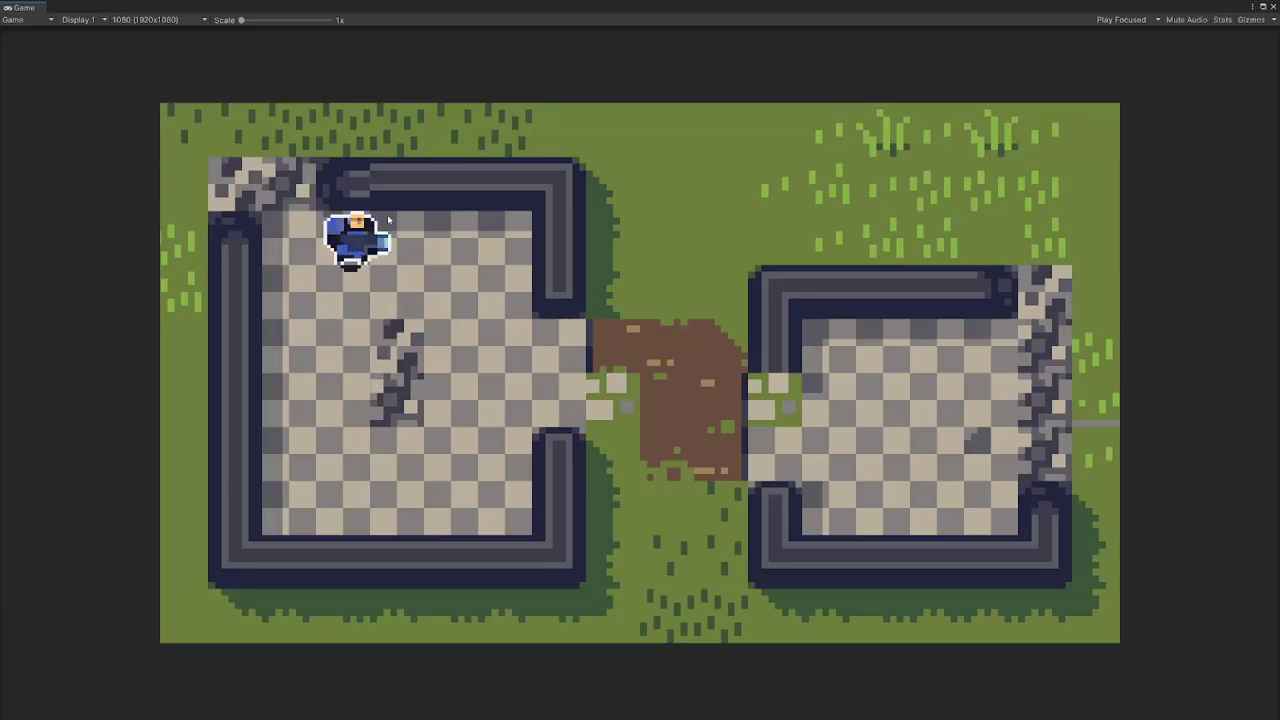
pyautogui.press('d')
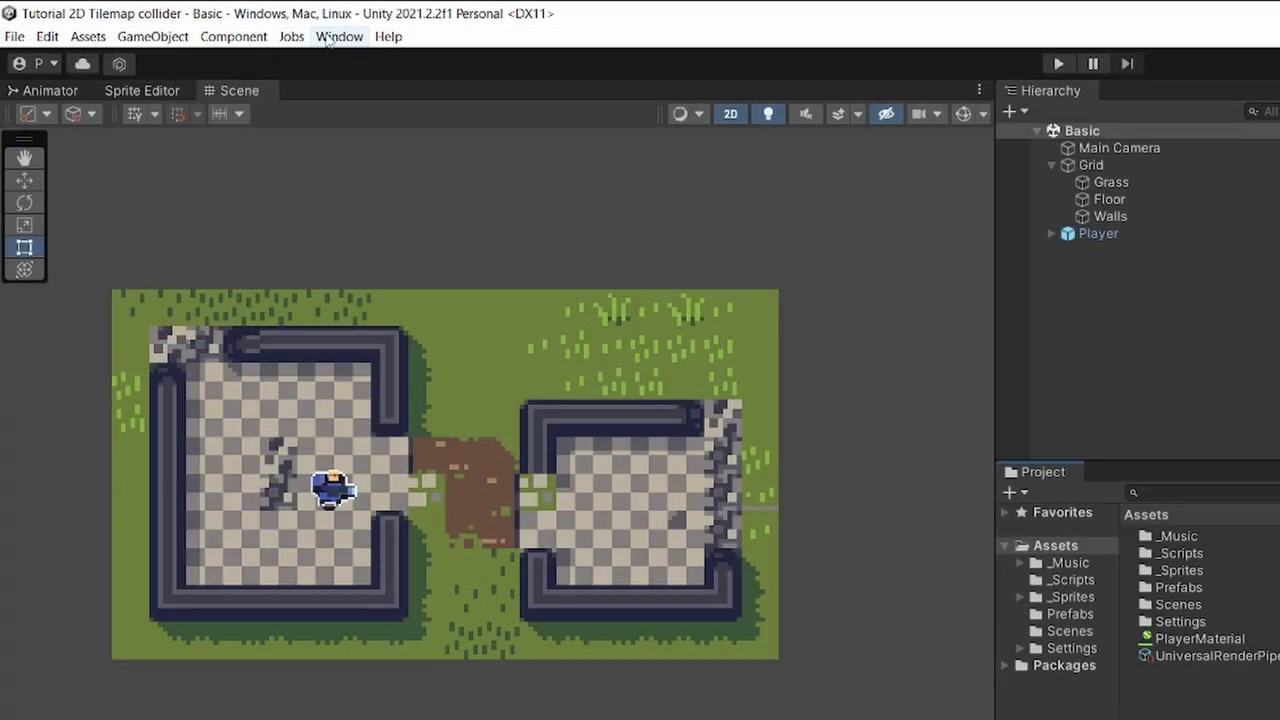
pyautogui.click(197, 20)
pyautogui.click(440, 253)
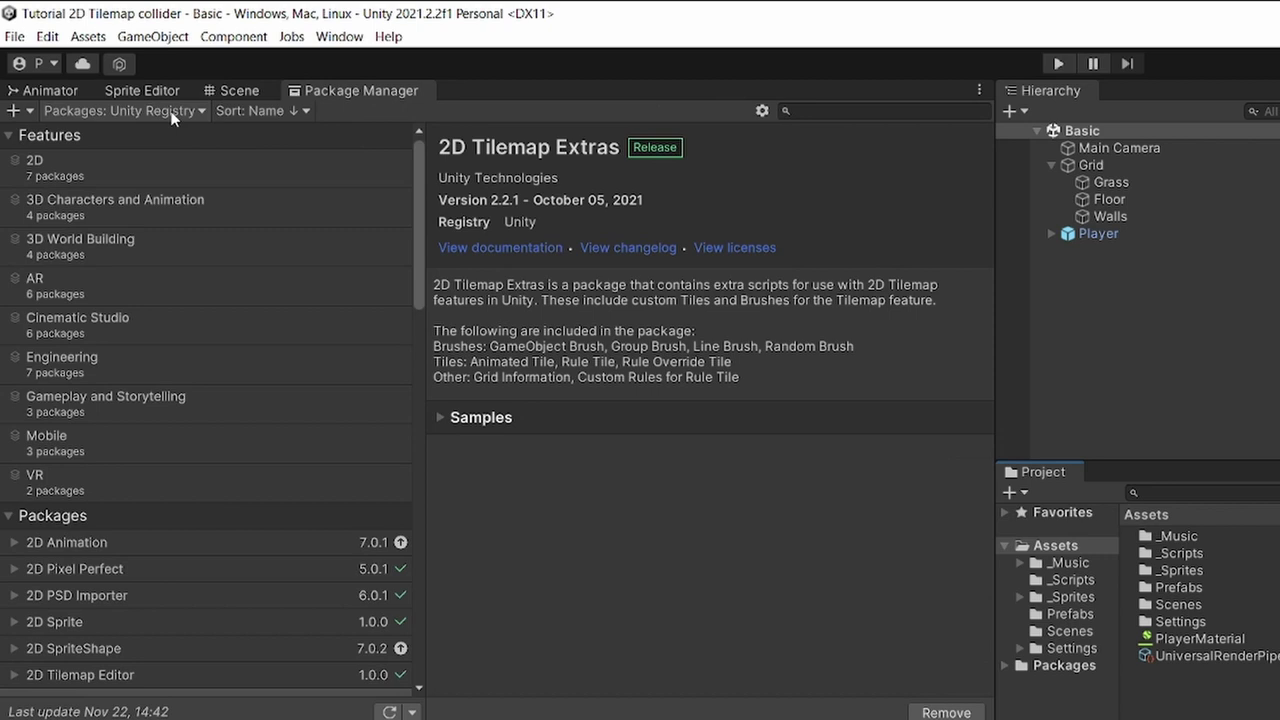
pyautogui.click(172, 111)
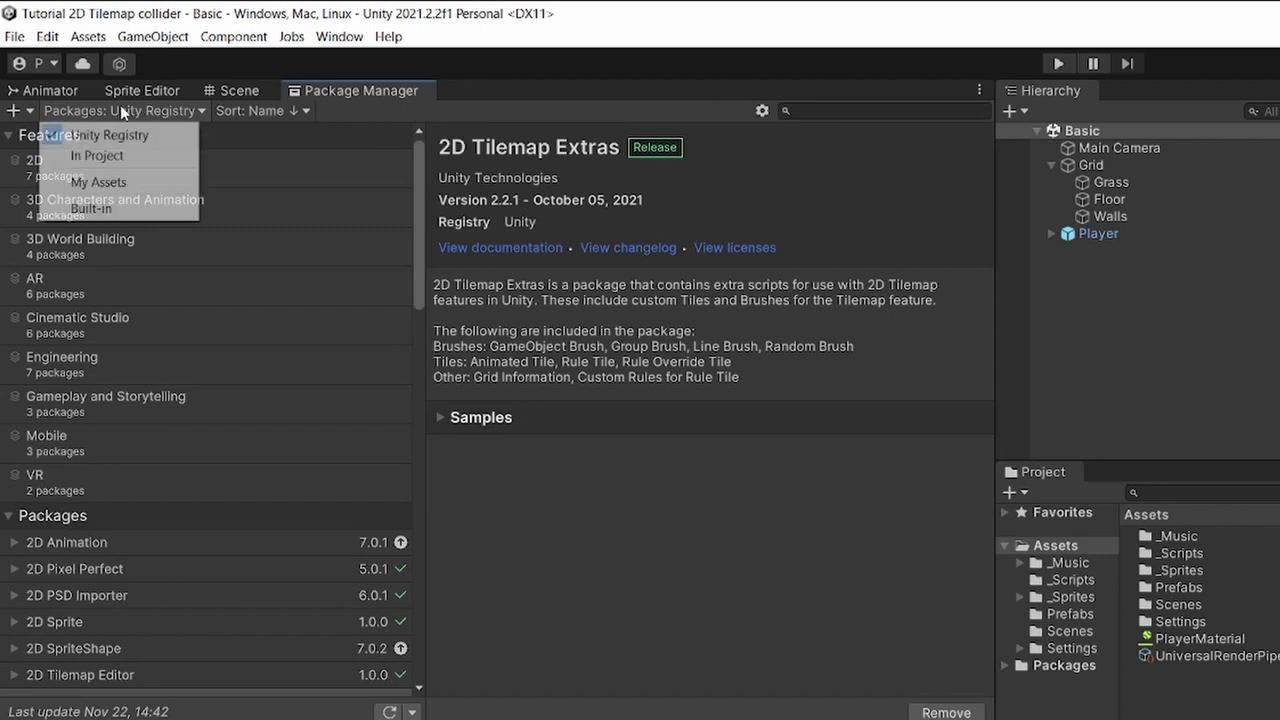
pyautogui.click(126, 136)
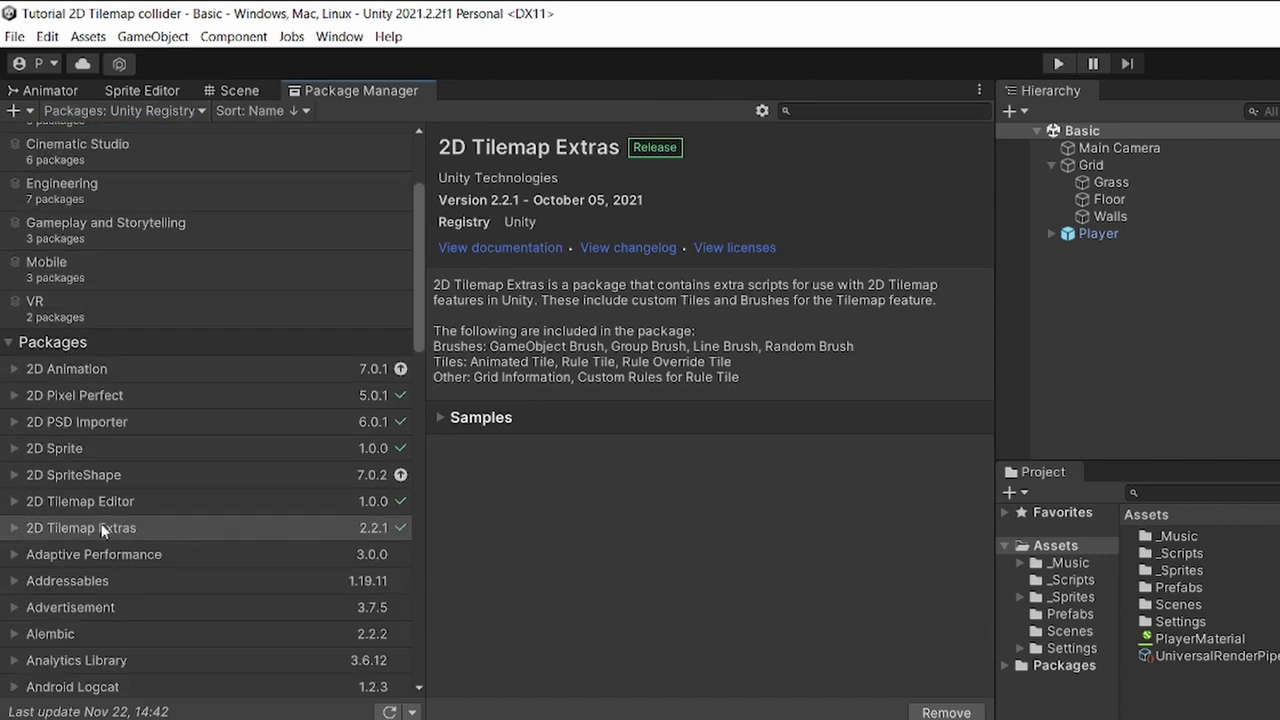
pyautogui.click(128, 508)
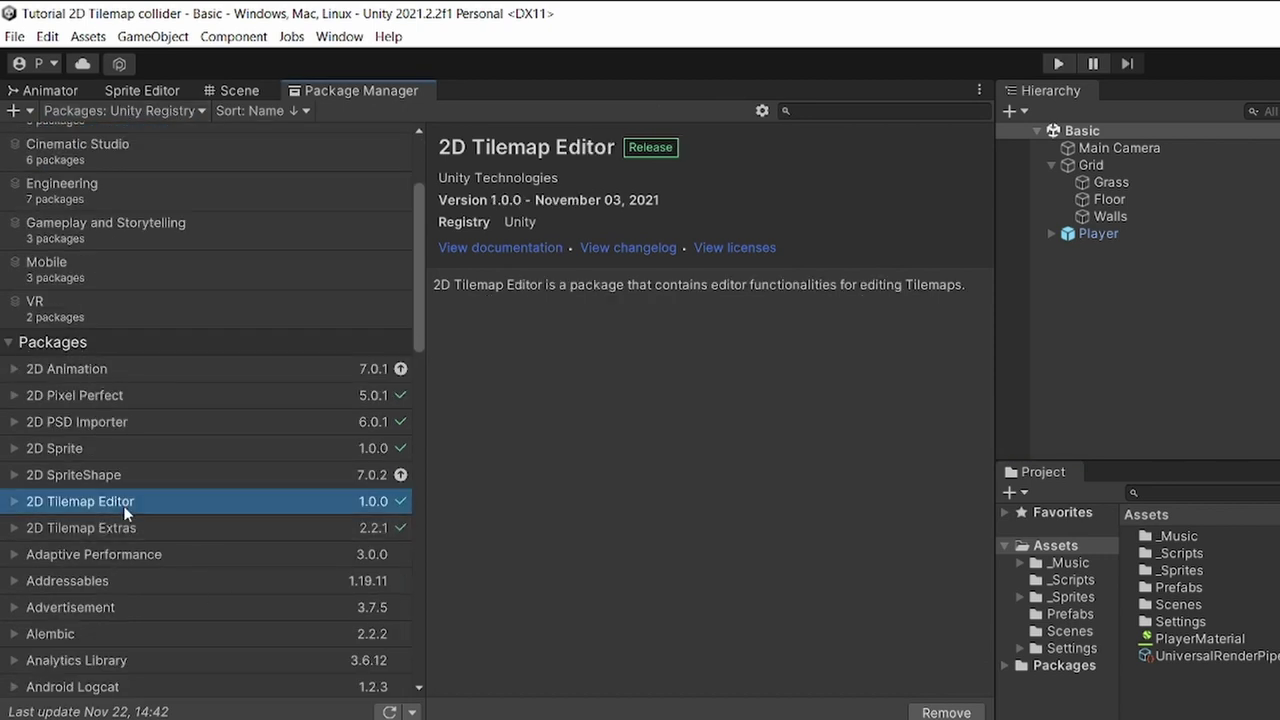
pyautogui.click(131, 524)
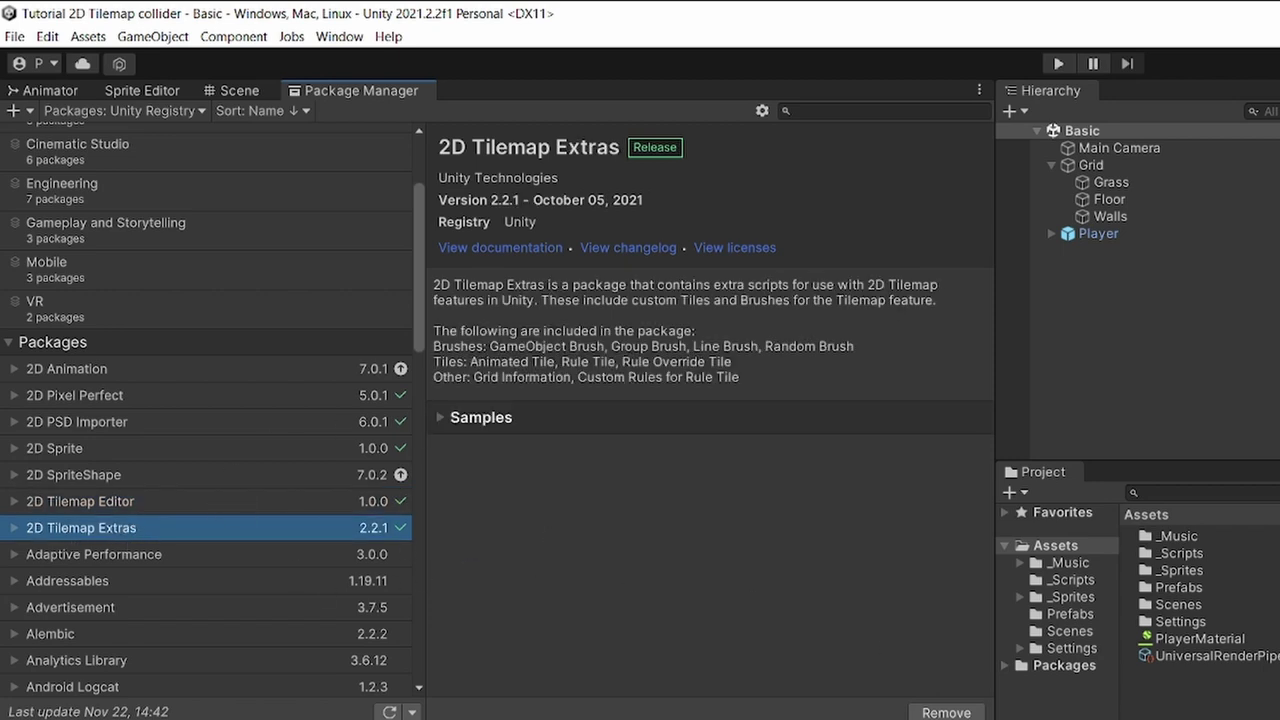
pyautogui.rightClick(346, 97)
pyautogui.click(375, 129)
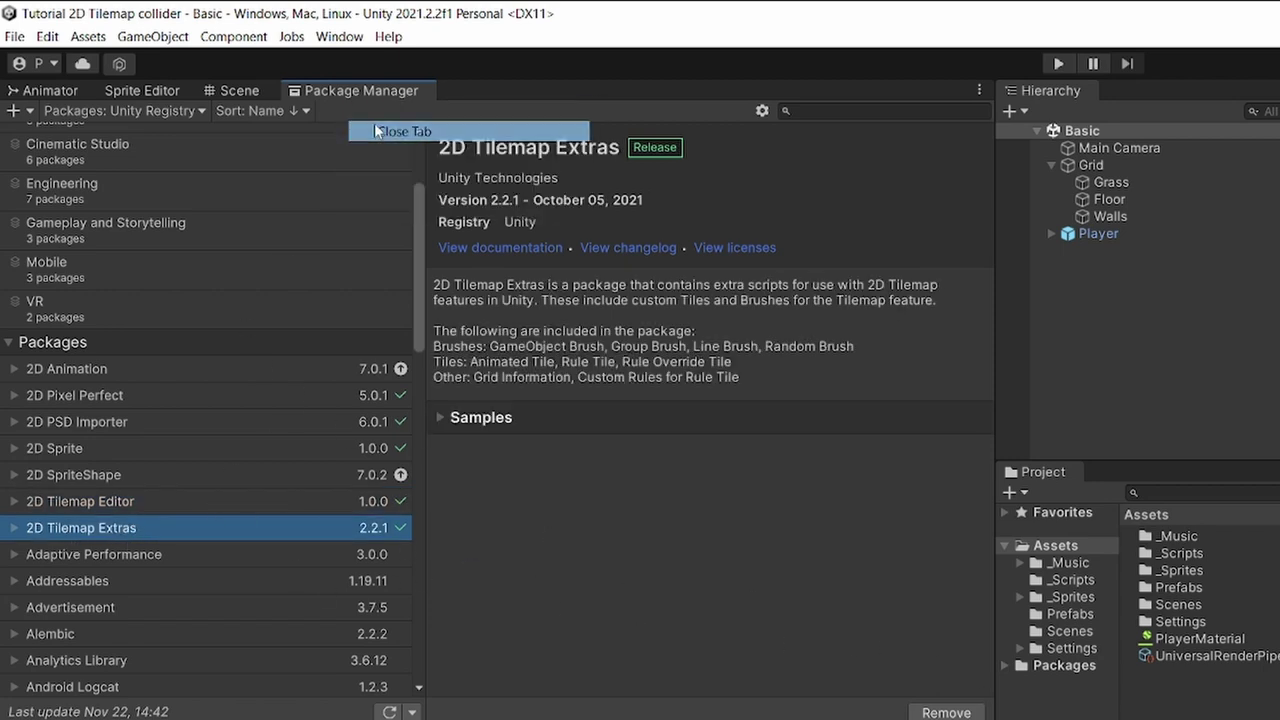
pyautogui.click(343, 37)
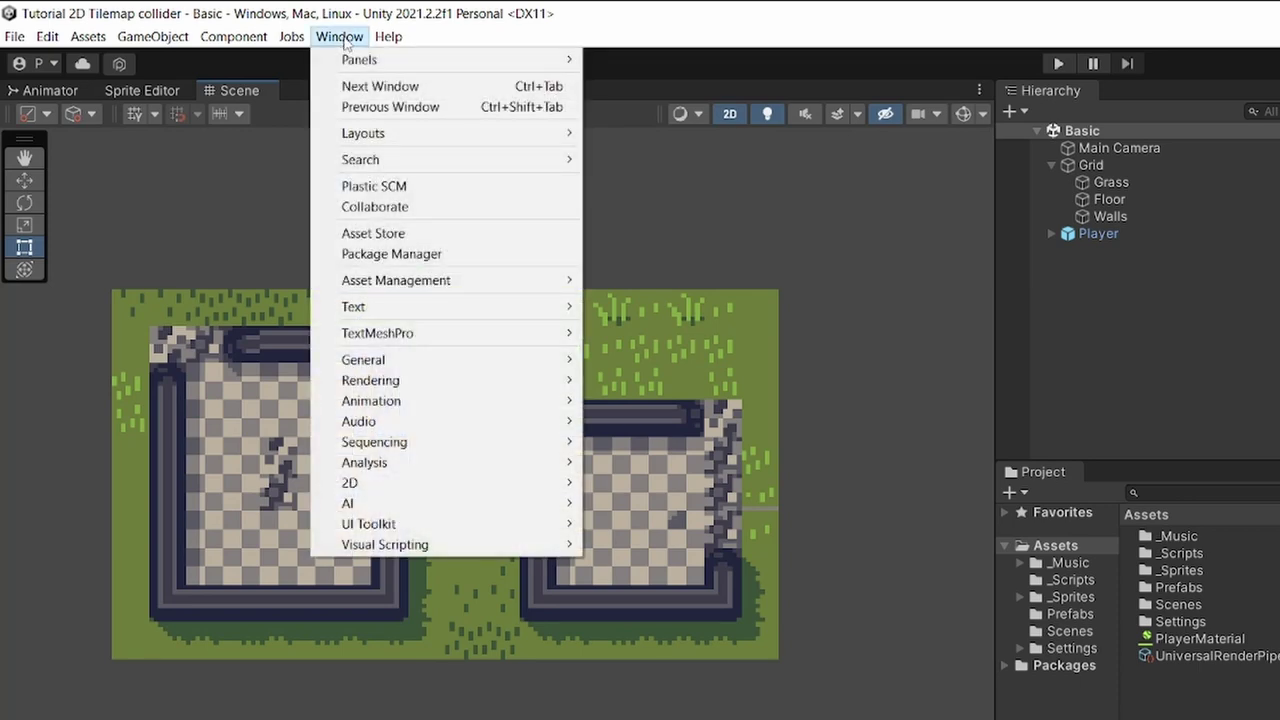
# - Open the Tile Palette window and dock it beneath the scene
pyautogui.moveTo(450, 483)
pyautogui.click(625, 506)
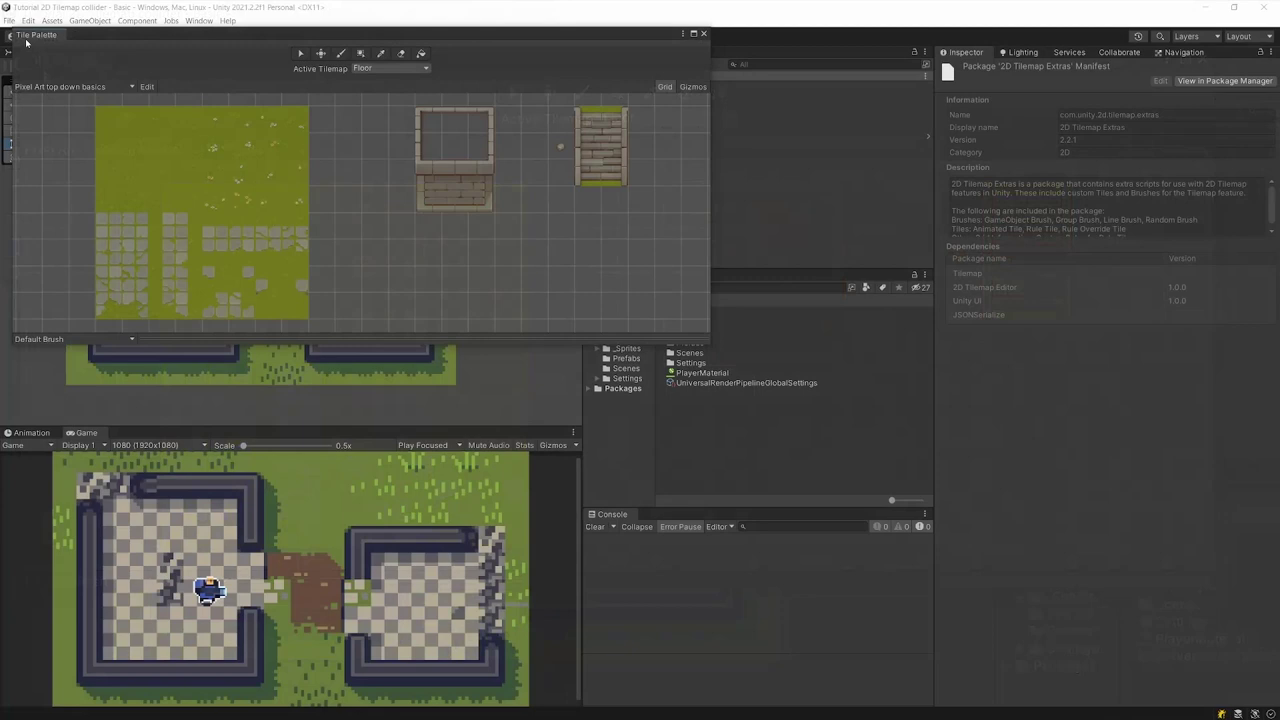
pyautogui.moveTo(61, 60); pyautogui.dragTo(345, 566)
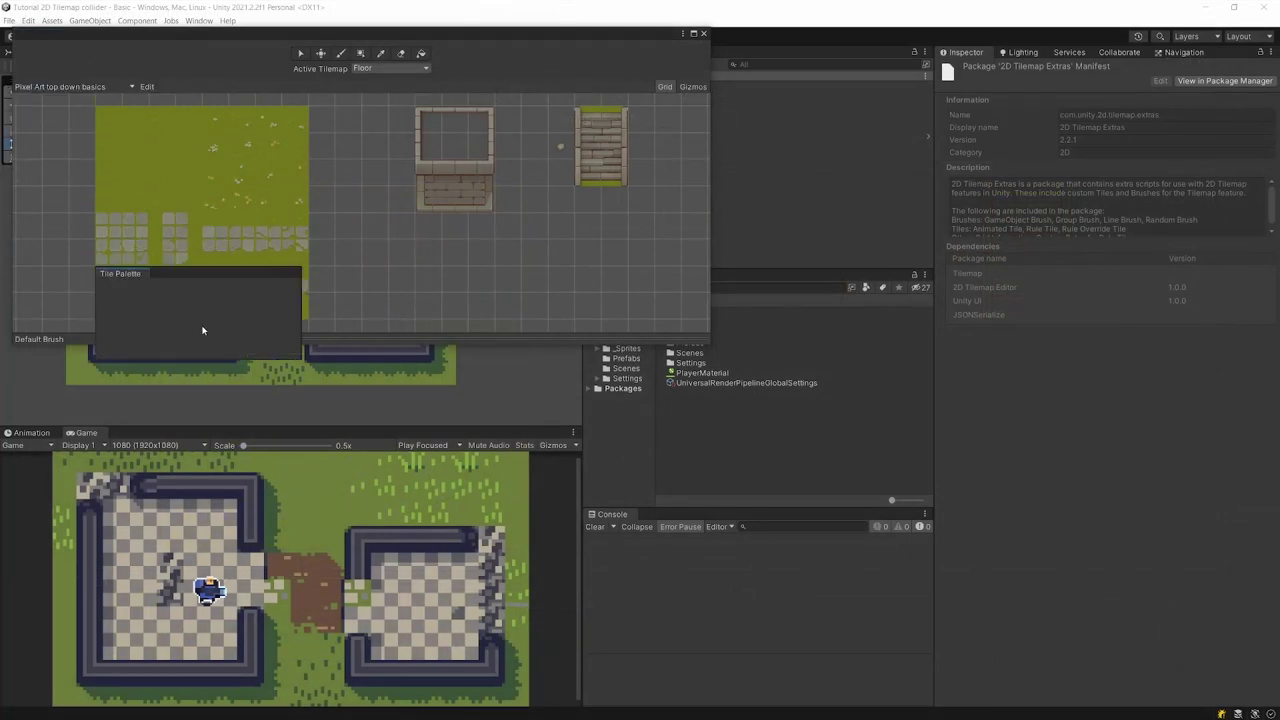
pyautogui.moveTo(202, 330); pyautogui.dragTo(317, 531)
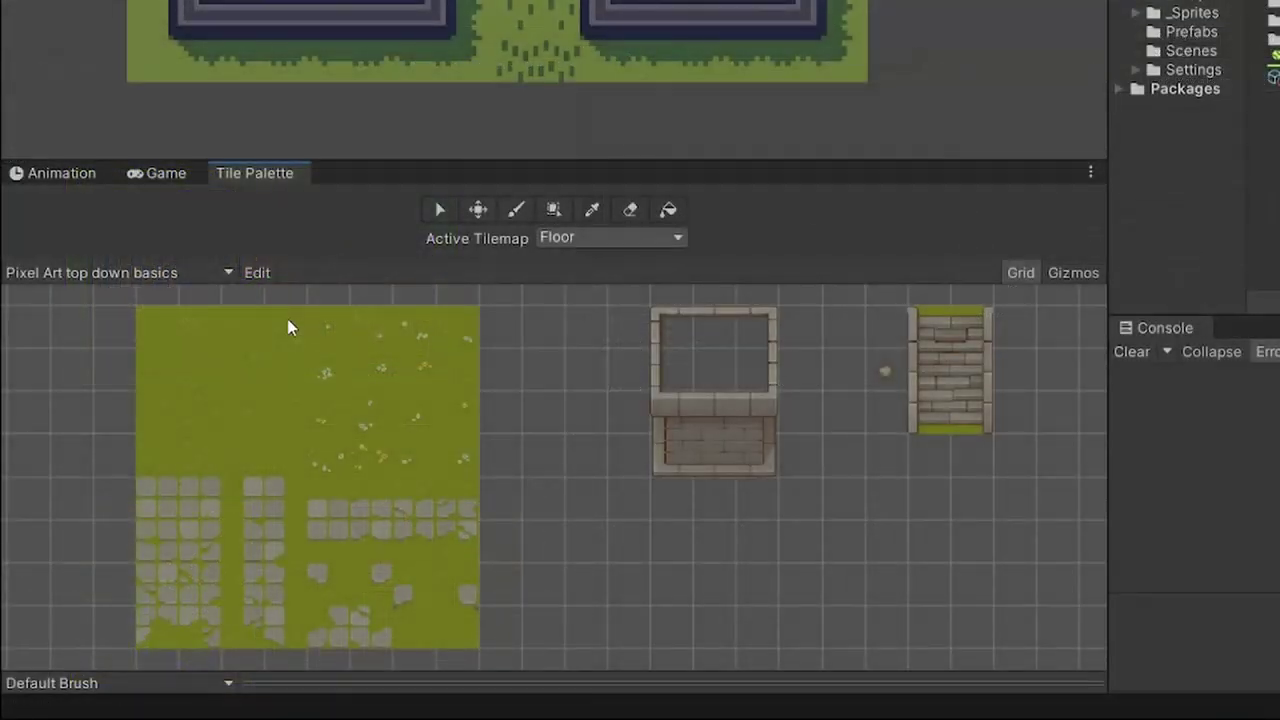
# - Create a default New Palette saved in the _TileMaps/Plettes folder
pyautogui.click(108, 486)
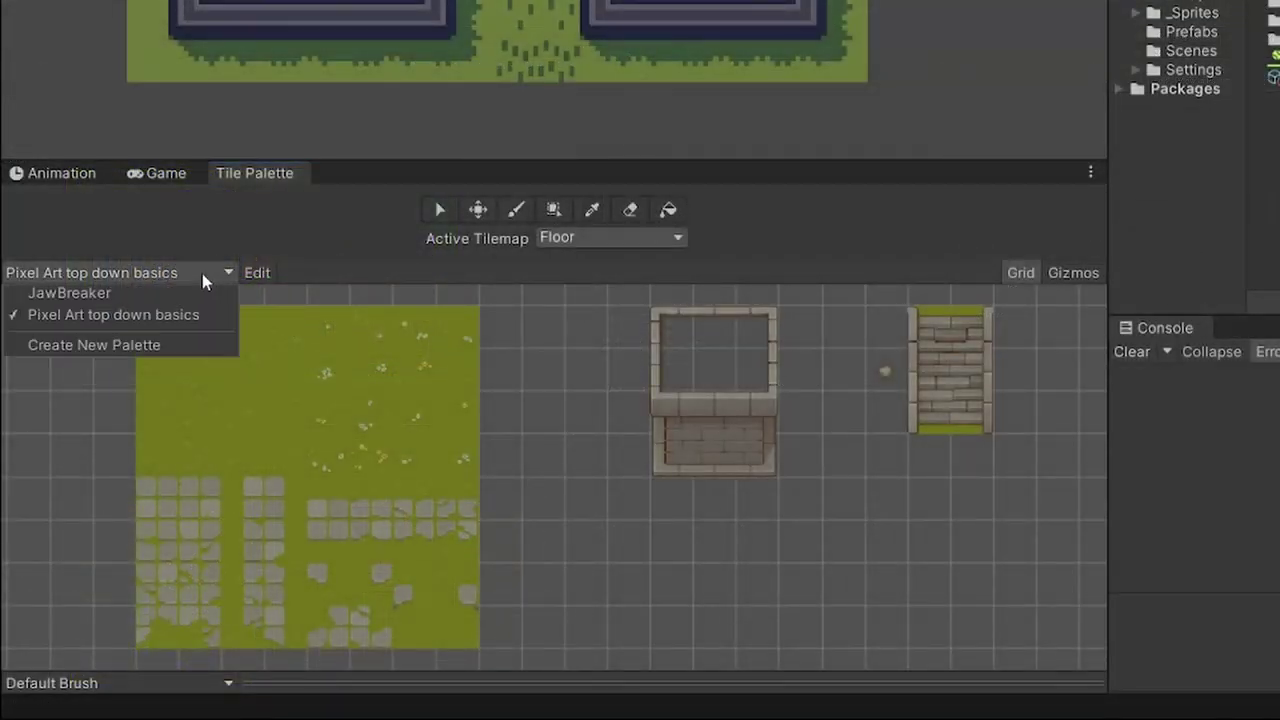
pyautogui.click(104, 345)
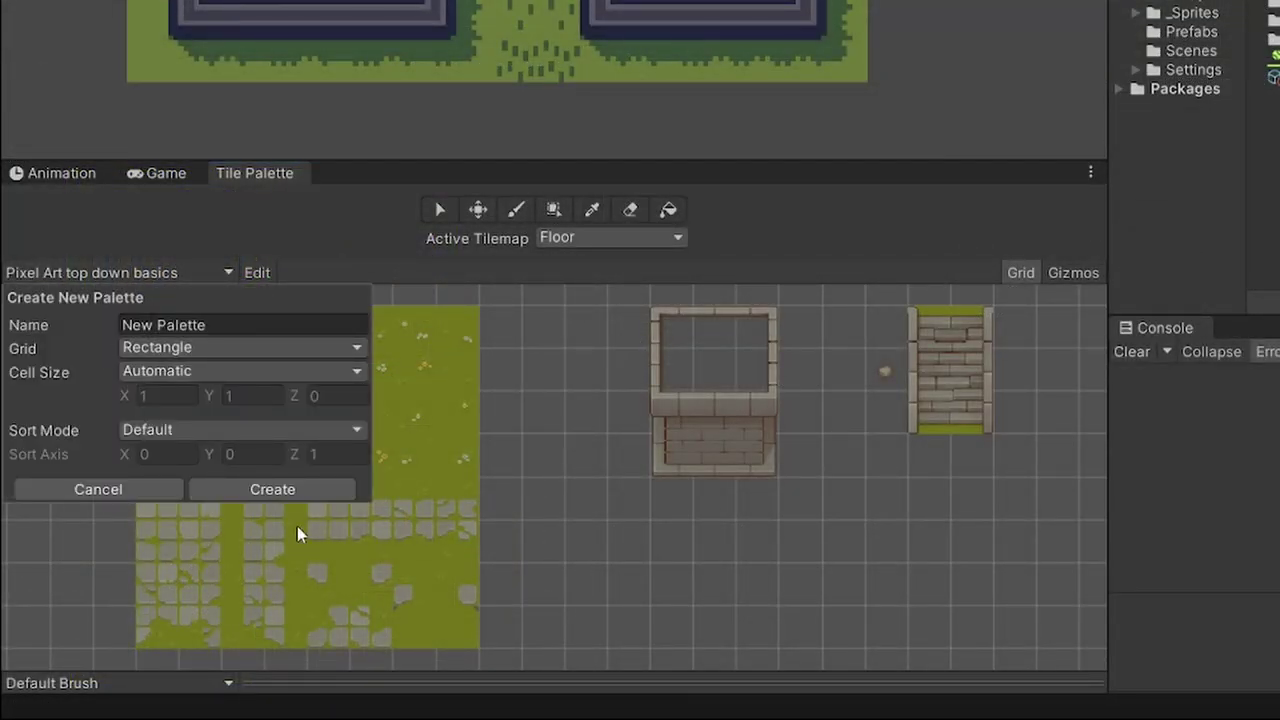
pyautogui.click(272, 489)
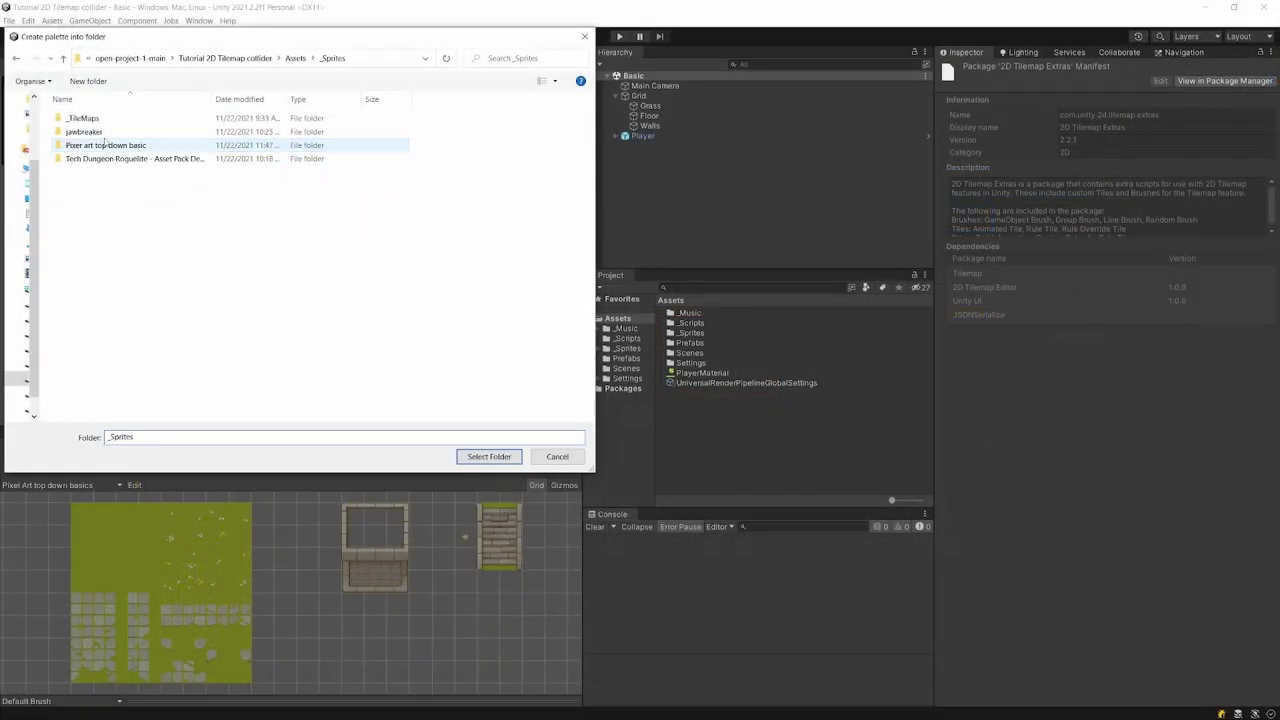
pyautogui.doubleClick(82, 118)
pyautogui.doubleClick(100, 118)
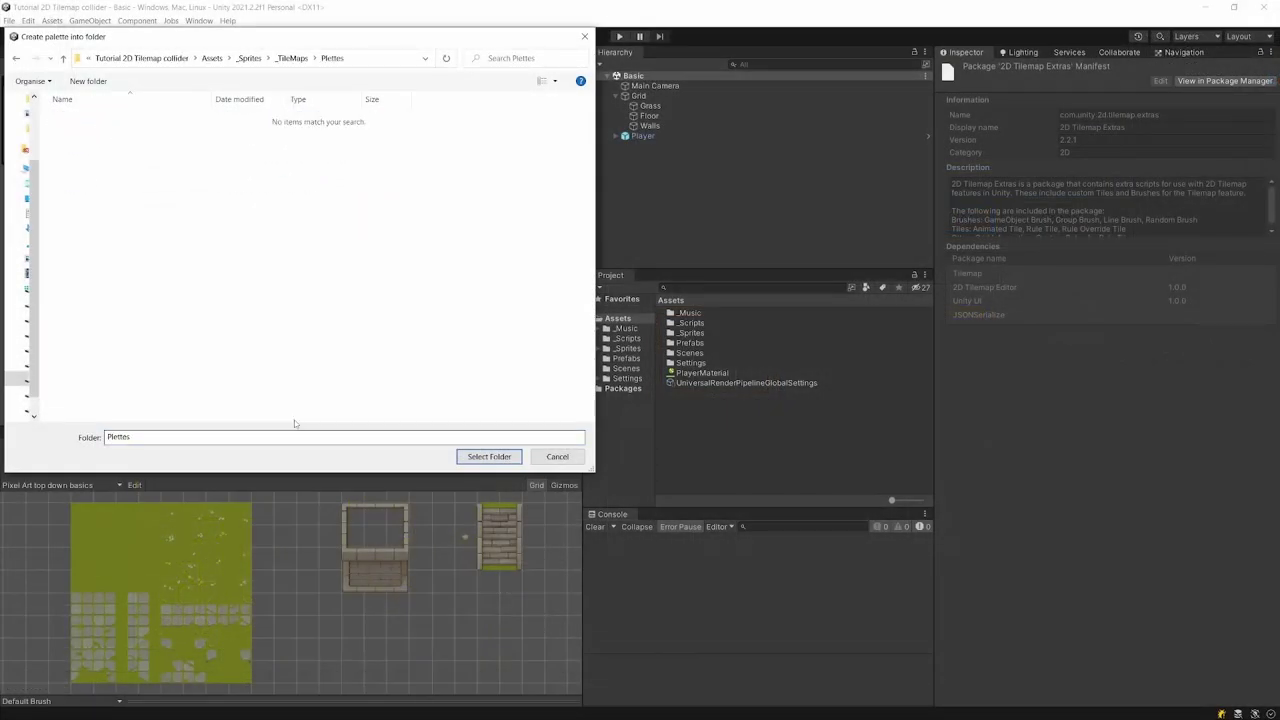
pyautogui.click(476, 454)
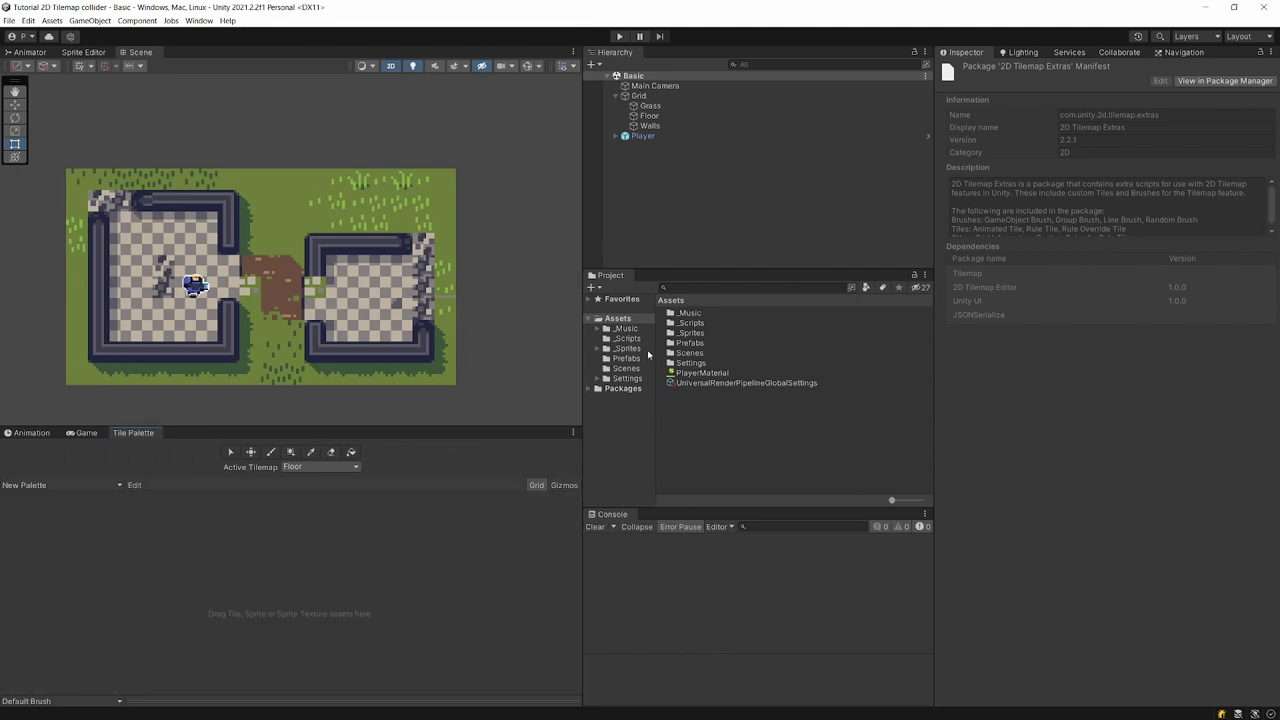
# - Select jawbreaker_sample in _Sprites/jawbreaker and try opening it in the Sprite Editor
pyautogui.click(632, 348)
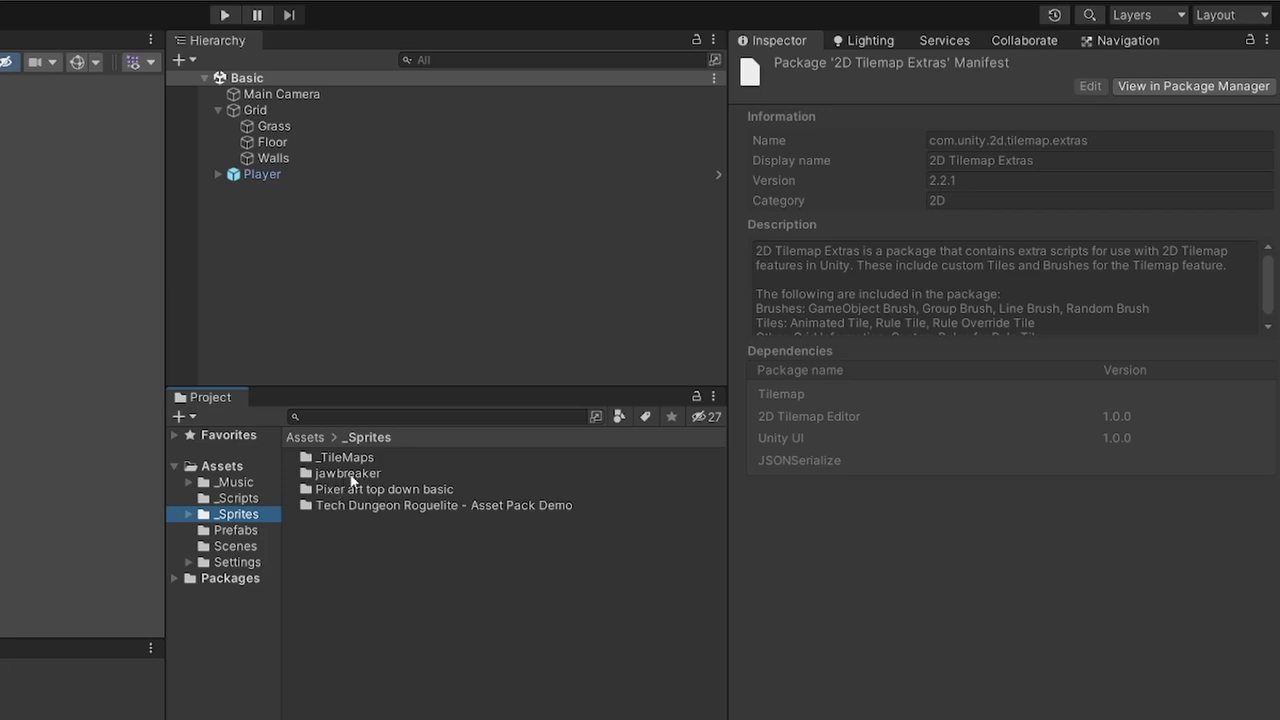
pyautogui.doubleClick(349, 474)
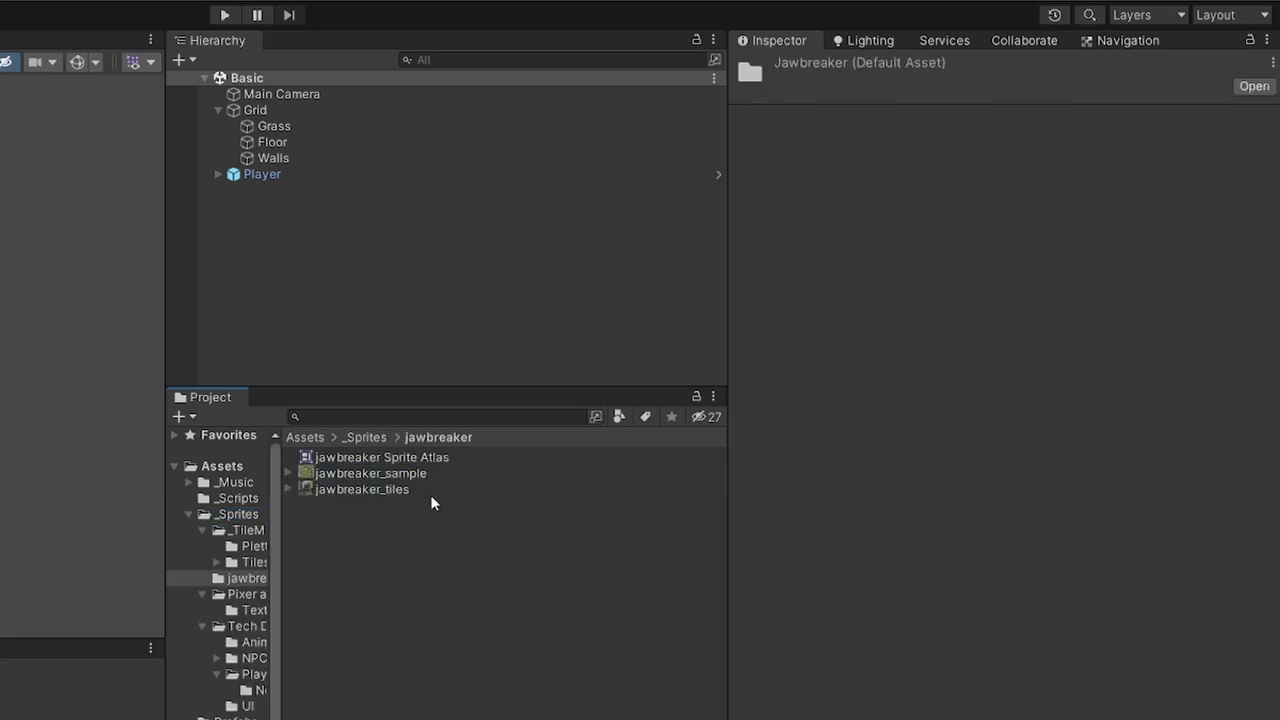
pyautogui.click(422, 473)
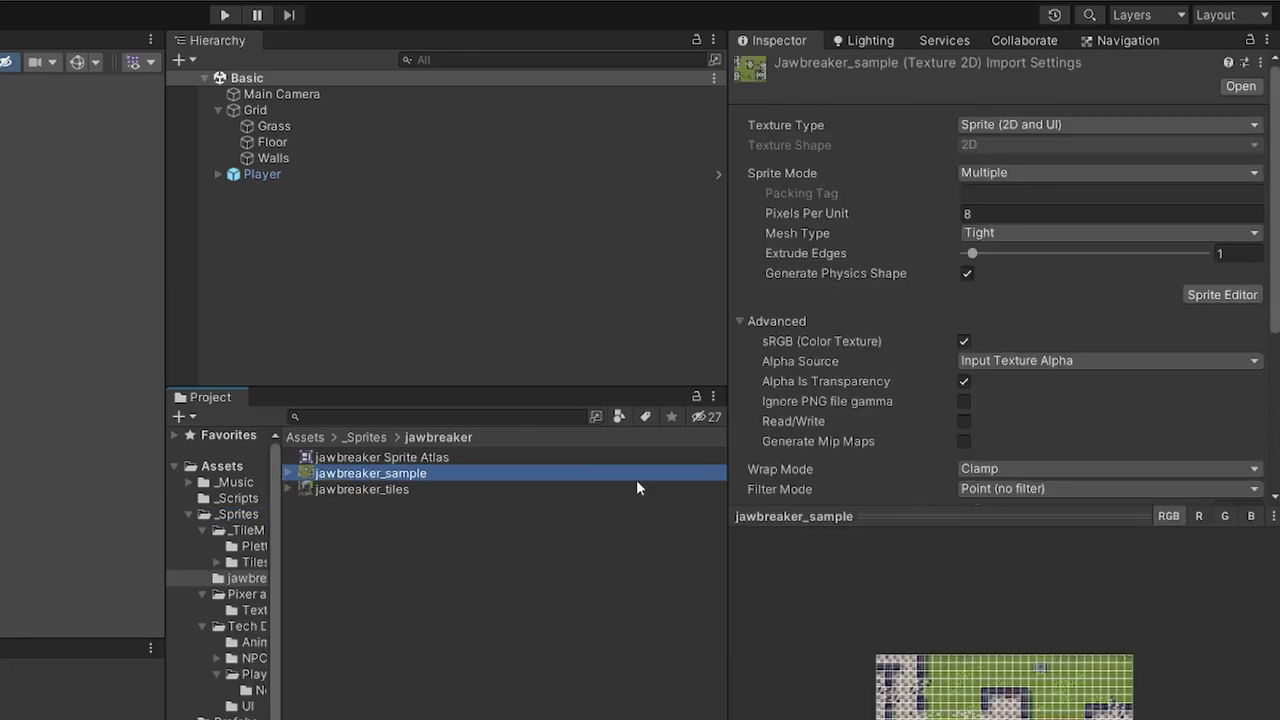
pyautogui.click(1222, 294)
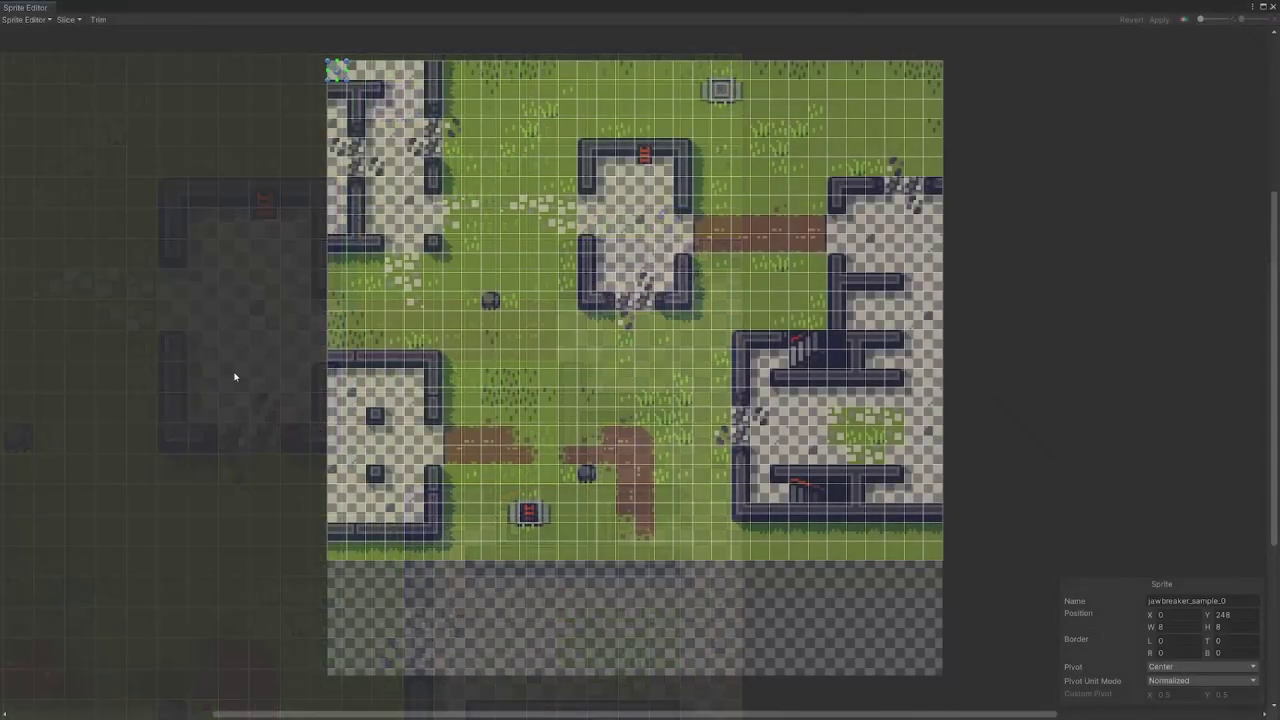
# - Confirm the 2D Sprite package in Package Manager, then reopen jawbreaker_sample in the Sprite Editor
pyautogui.click(42, 14)
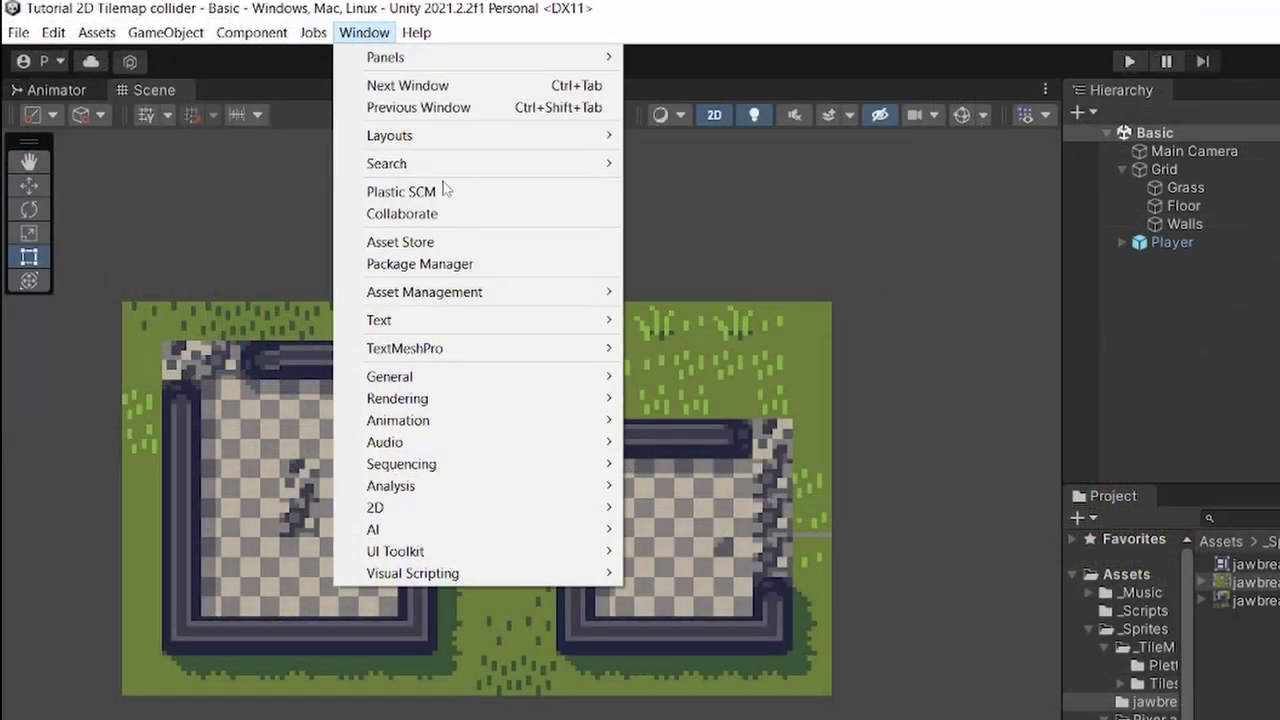
pyautogui.click(430, 264)
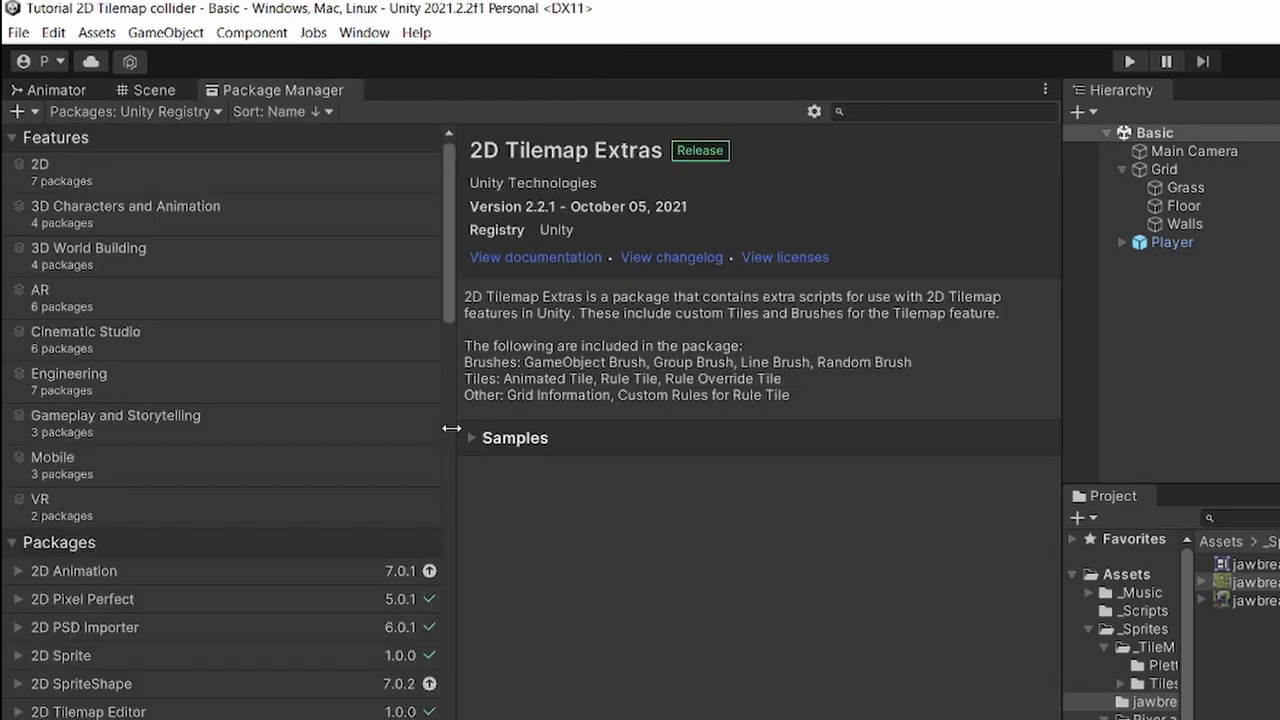
pyautogui.scroll(-5, 151, 285)
pyautogui.click(151, 285)
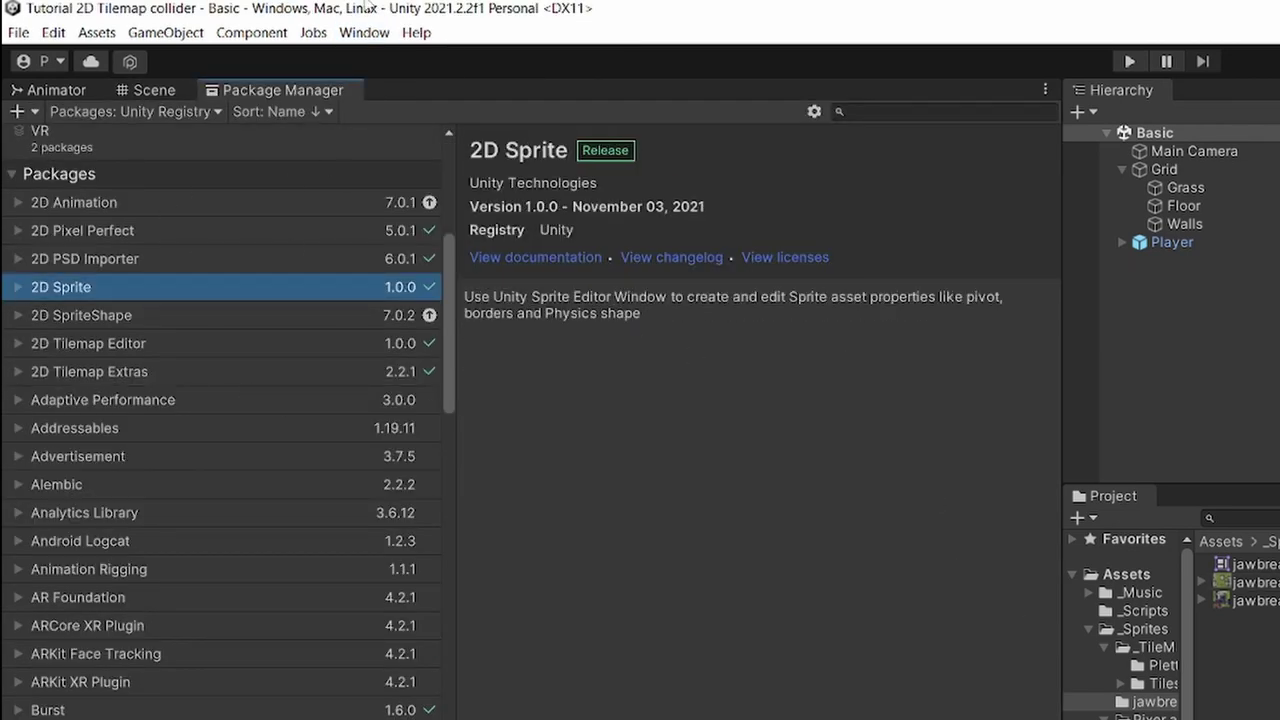
pyautogui.rightClick(308, 100)
pyautogui.click(368, 130)
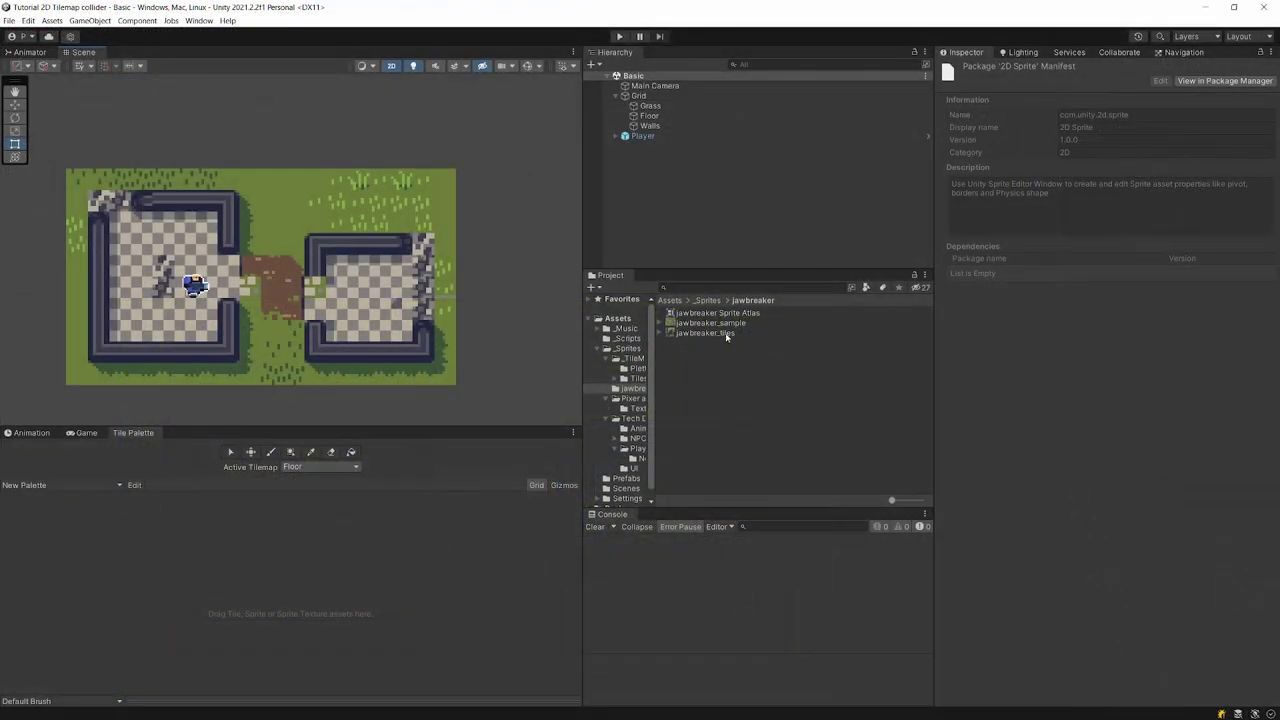
pyautogui.click(1241, 211)
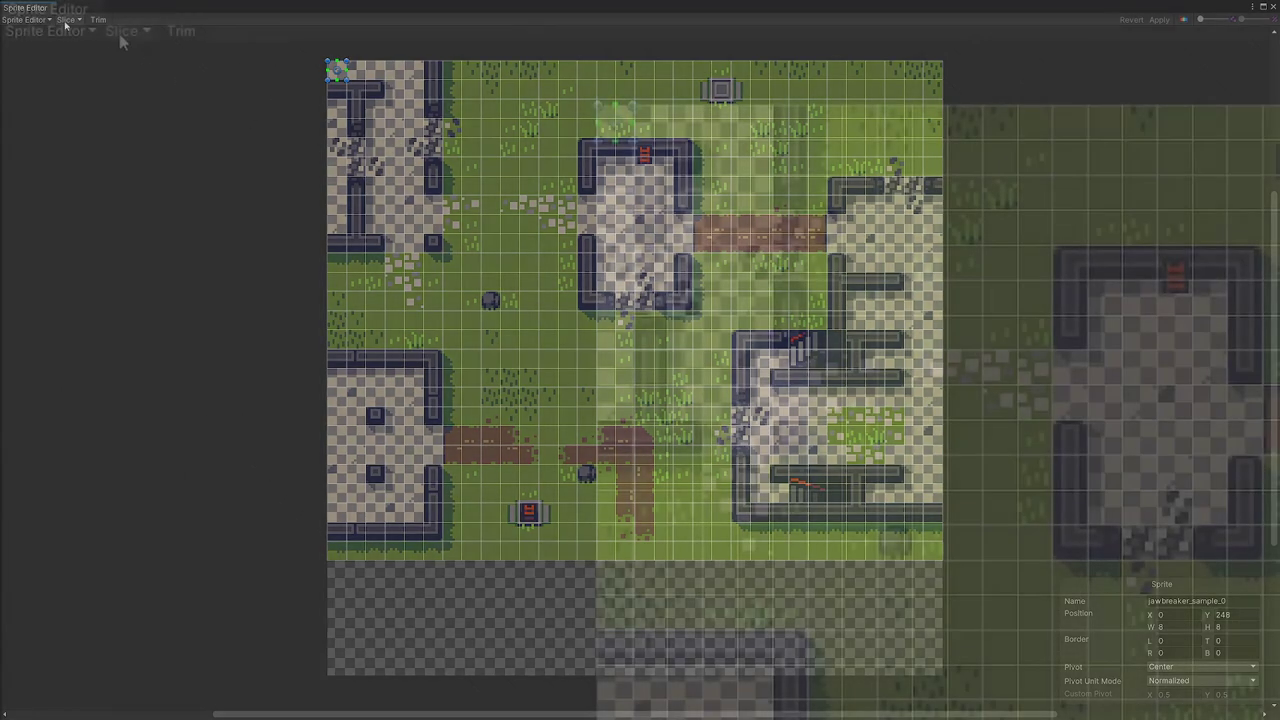
pyautogui.click(67, 19)
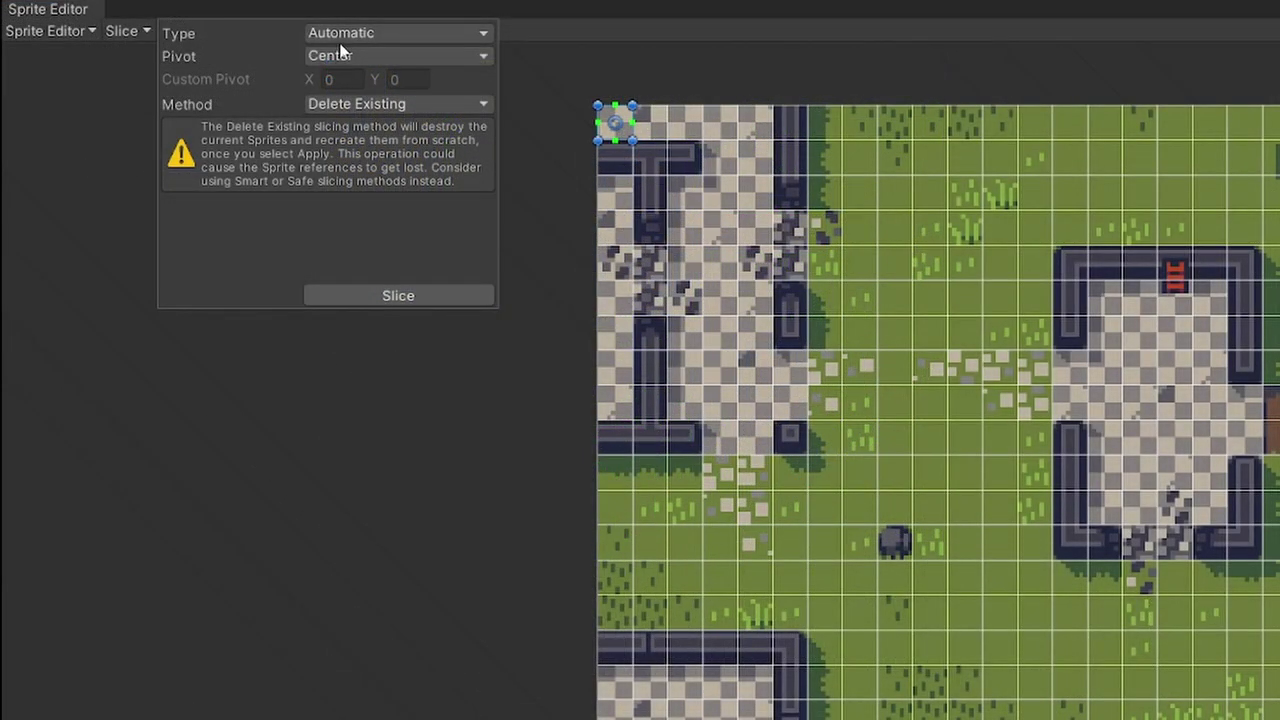
pyautogui.click(192, 24)
pyautogui.click(380, 79)
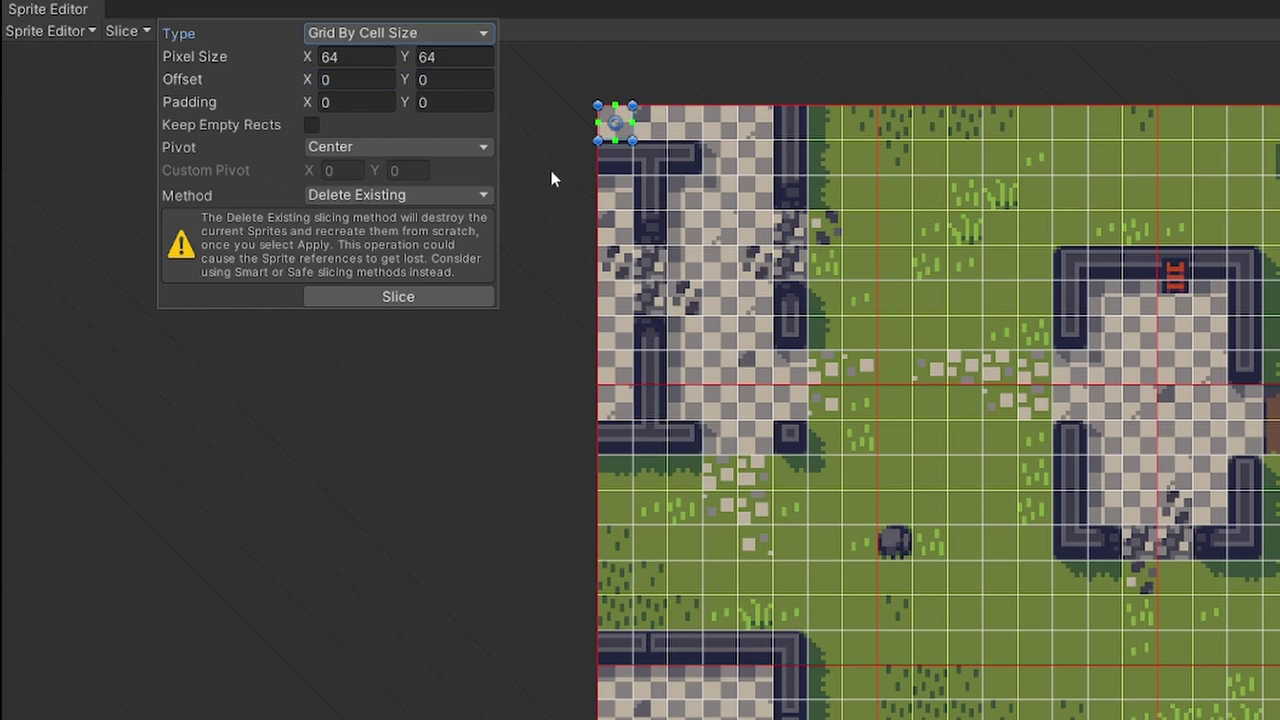
pyautogui.click(529, 471)
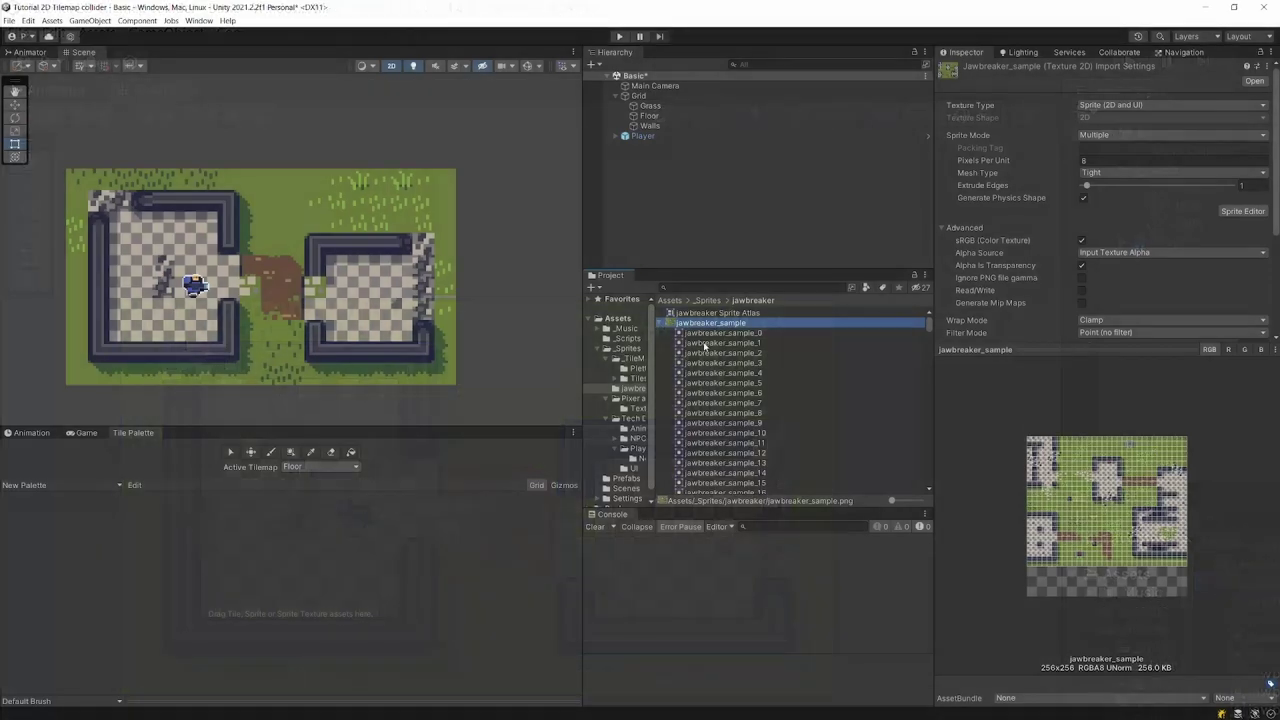
# - Drag sprites jawbreaker_sample_0 through 7 onto the Tile Palette
pyautogui.click(722, 332)
pyautogui.keyDown('shift'); pyautogui.click(727, 403); pyautogui.keyUp('shift')
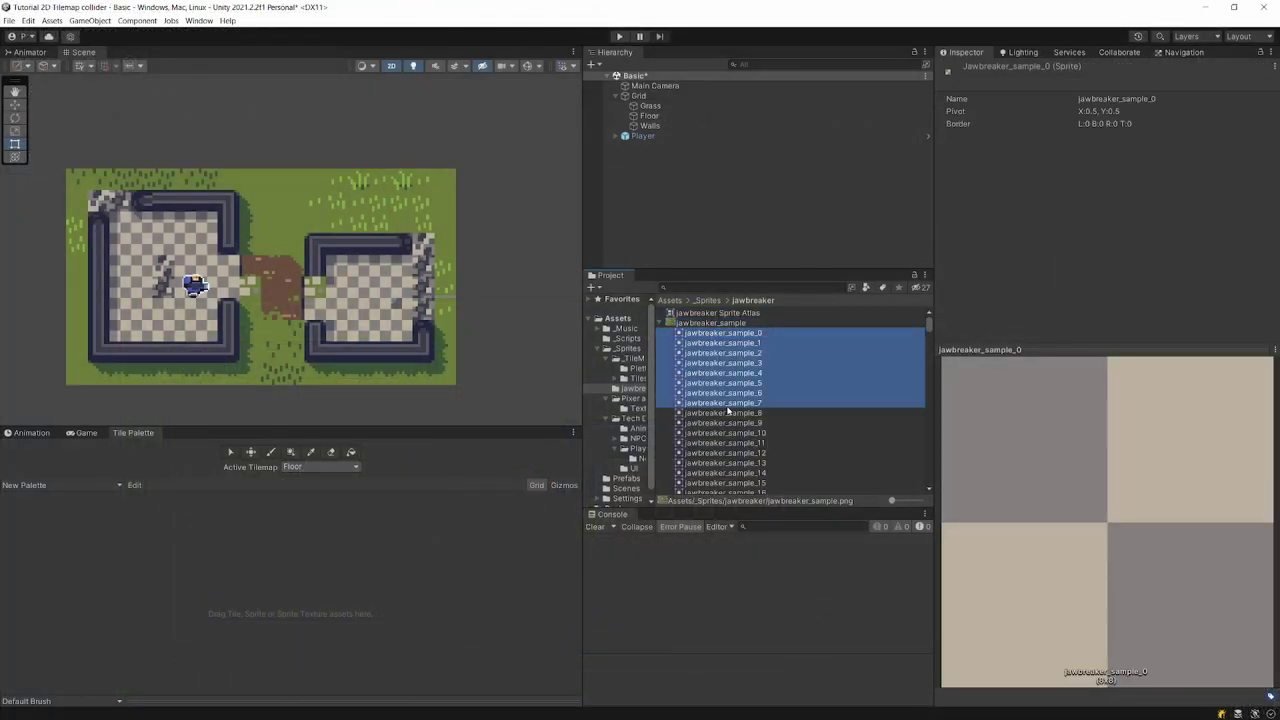
pyautogui.moveTo(721, 355); pyautogui.dragTo(222, 553)
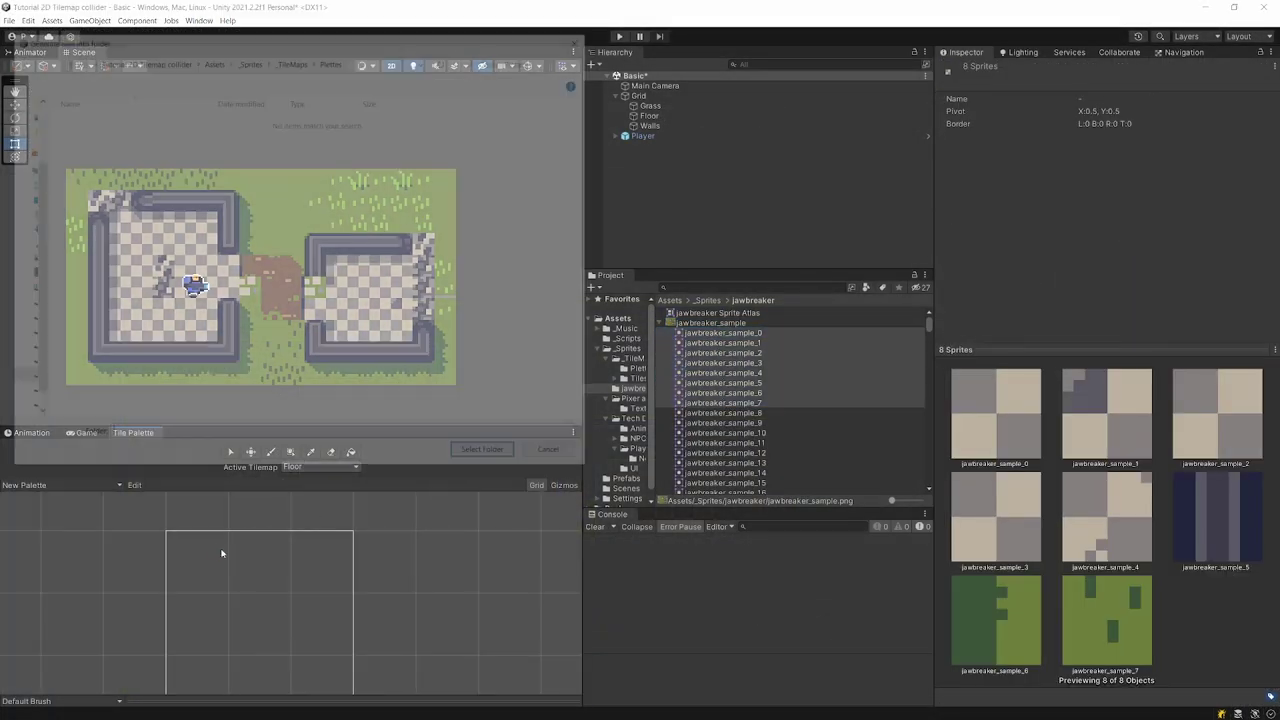
# - Save the generated tiles into a new _TileMaps/extra folder and pick a tile
pyautogui.click(304, 59)
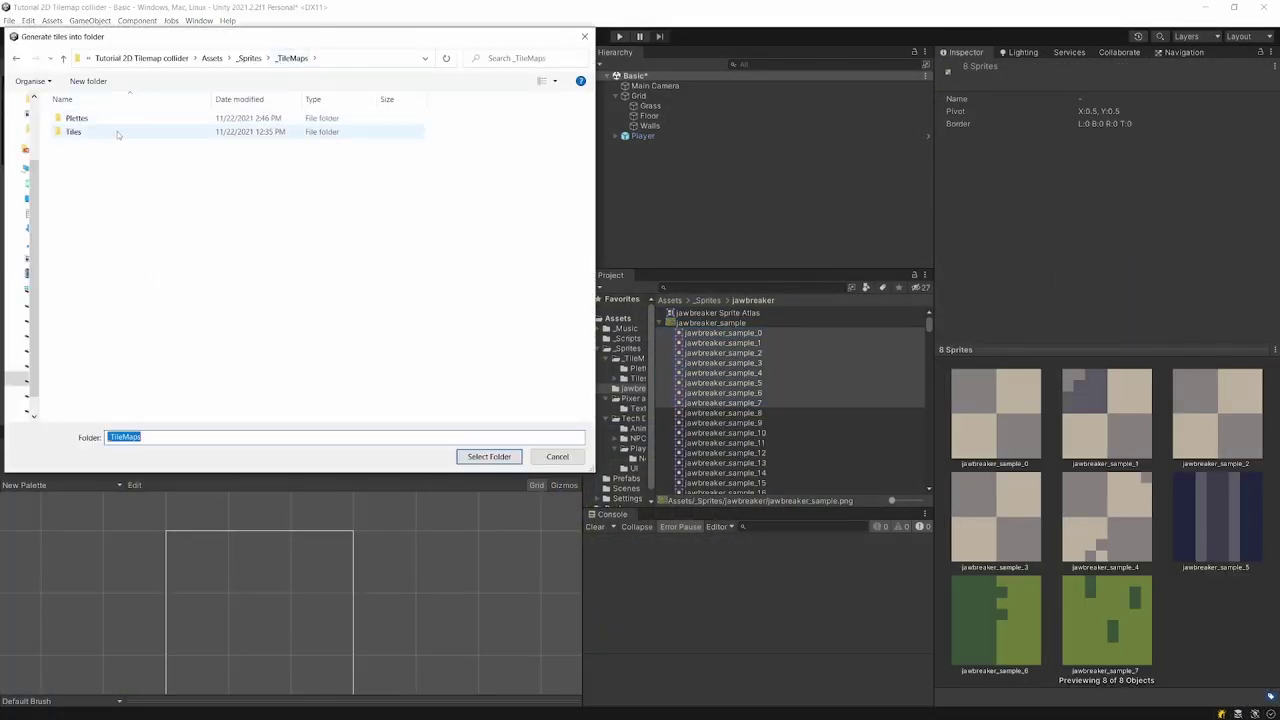
pyautogui.click(88, 81)
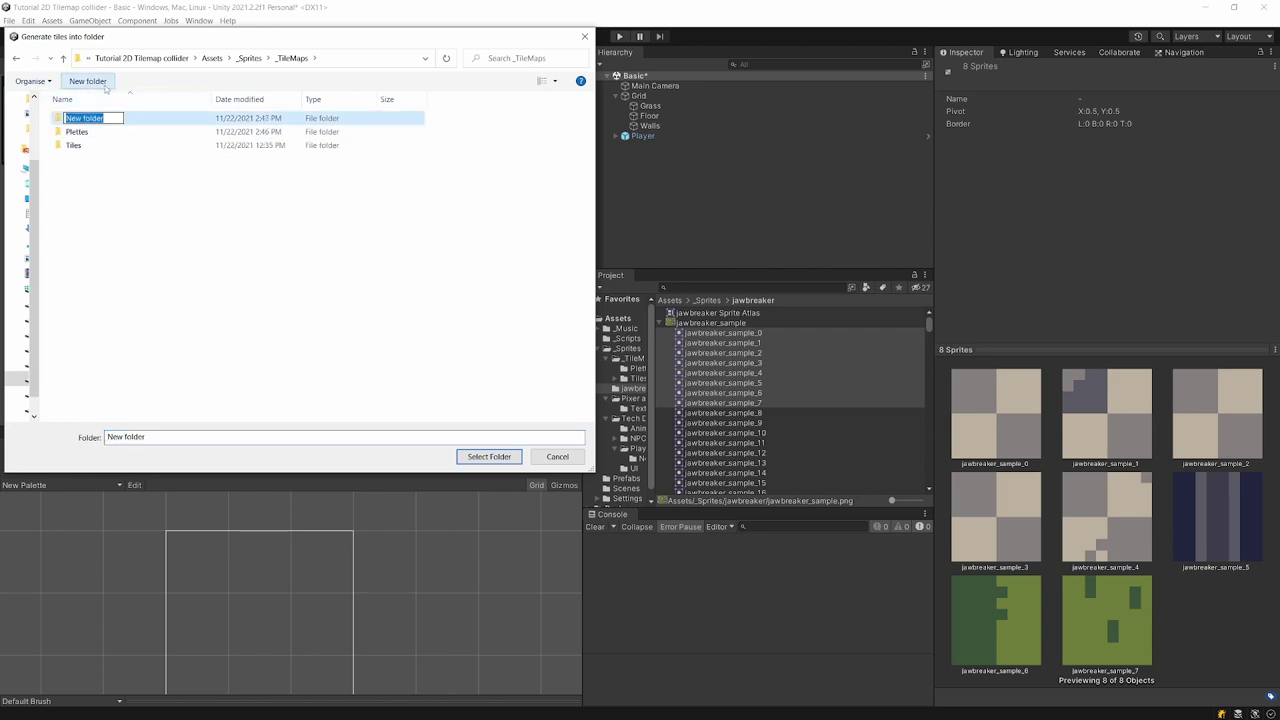
pyautogui.write('extra')
pyautogui.press('Return')
pyautogui.press('Return')
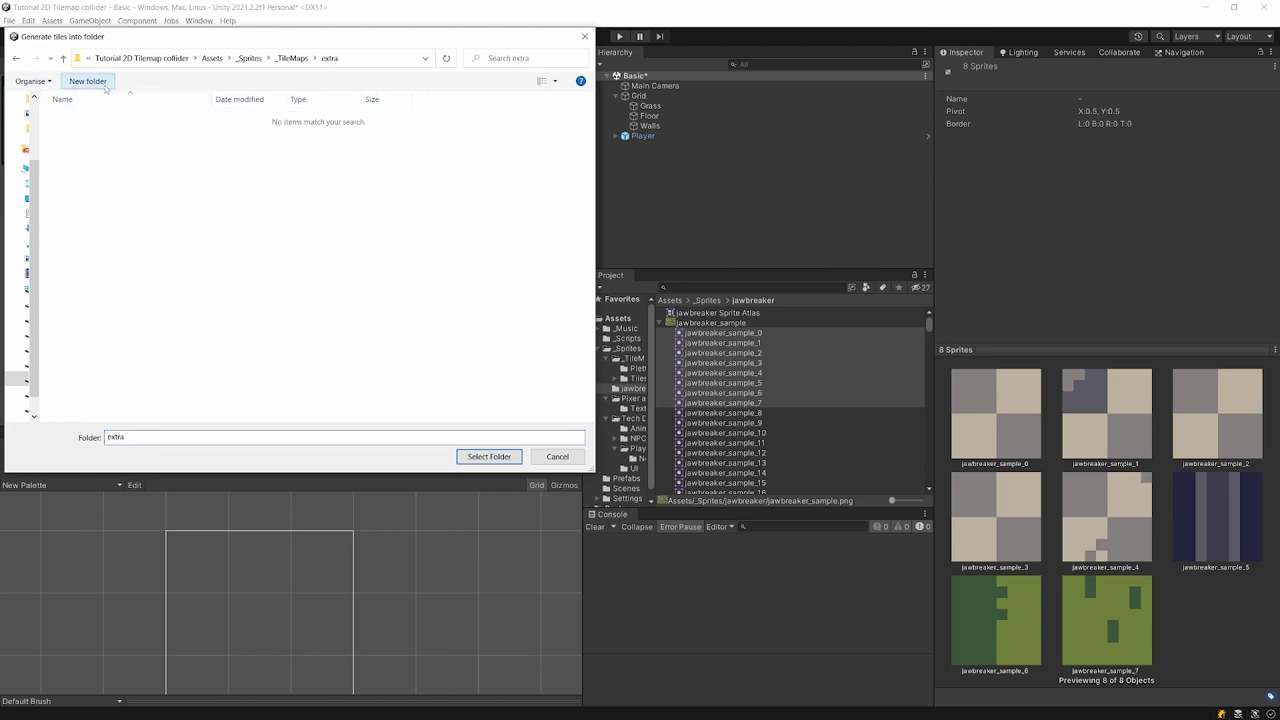
pyautogui.click(489, 456)
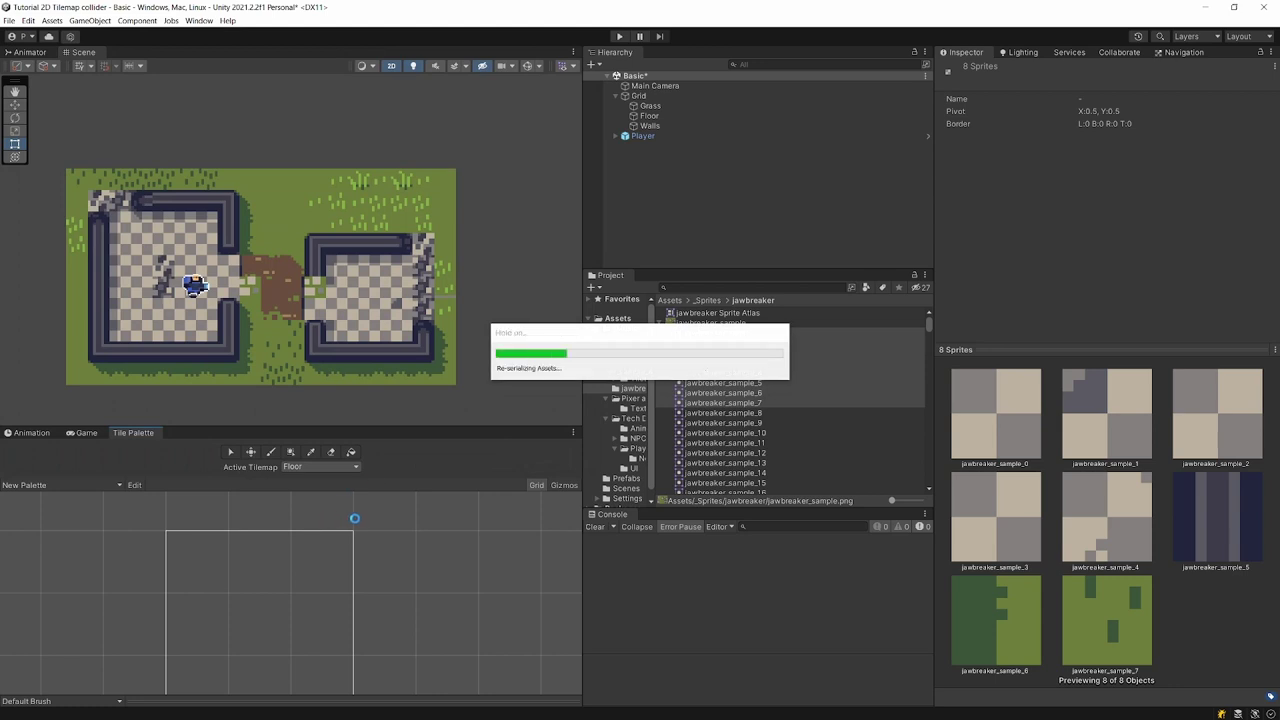
pyautogui.click(298, 543)
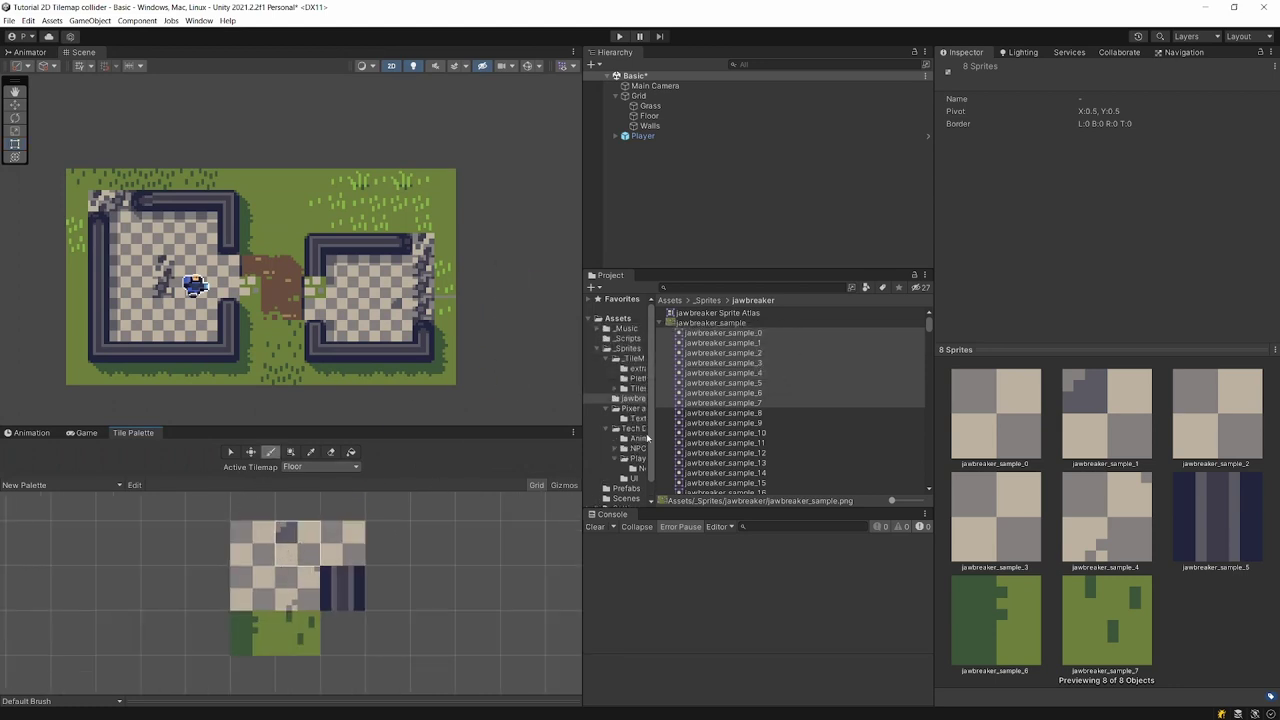
# - Check the texture and Grid, then deactivate the Grass, Floor and Walls tilemaps
pyautogui.click(704, 323)
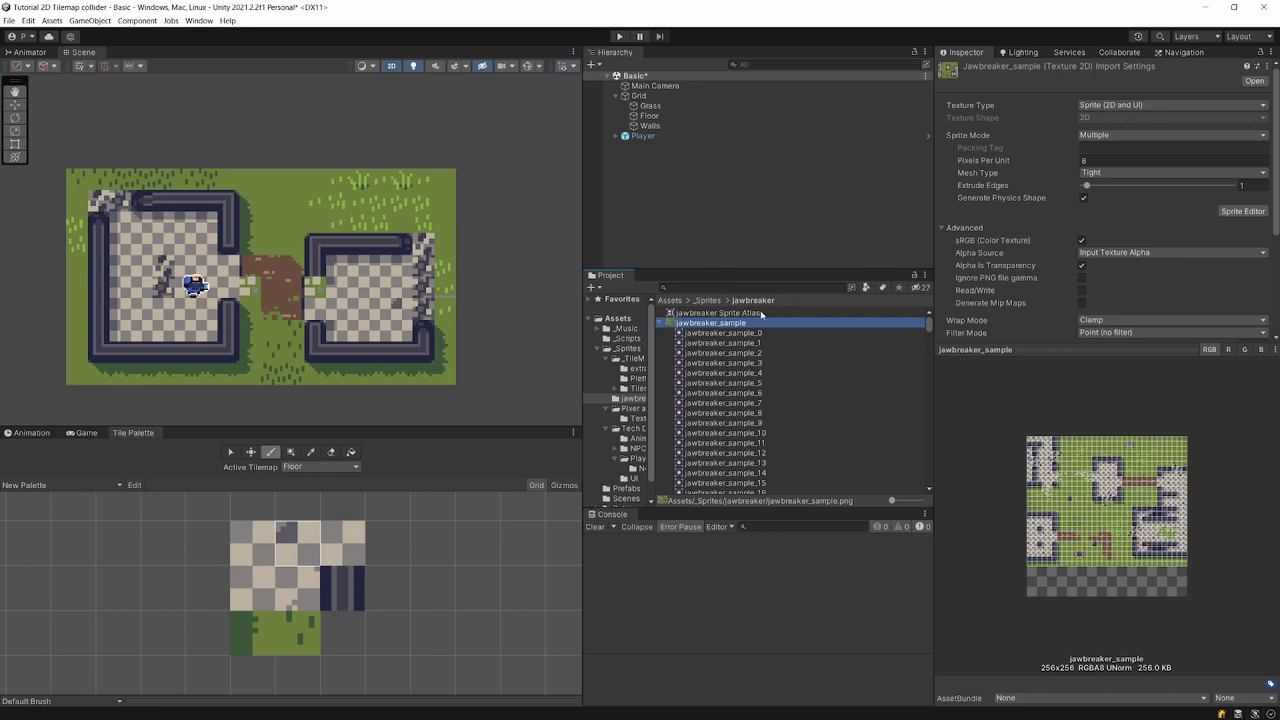
pyautogui.click(659, 96)
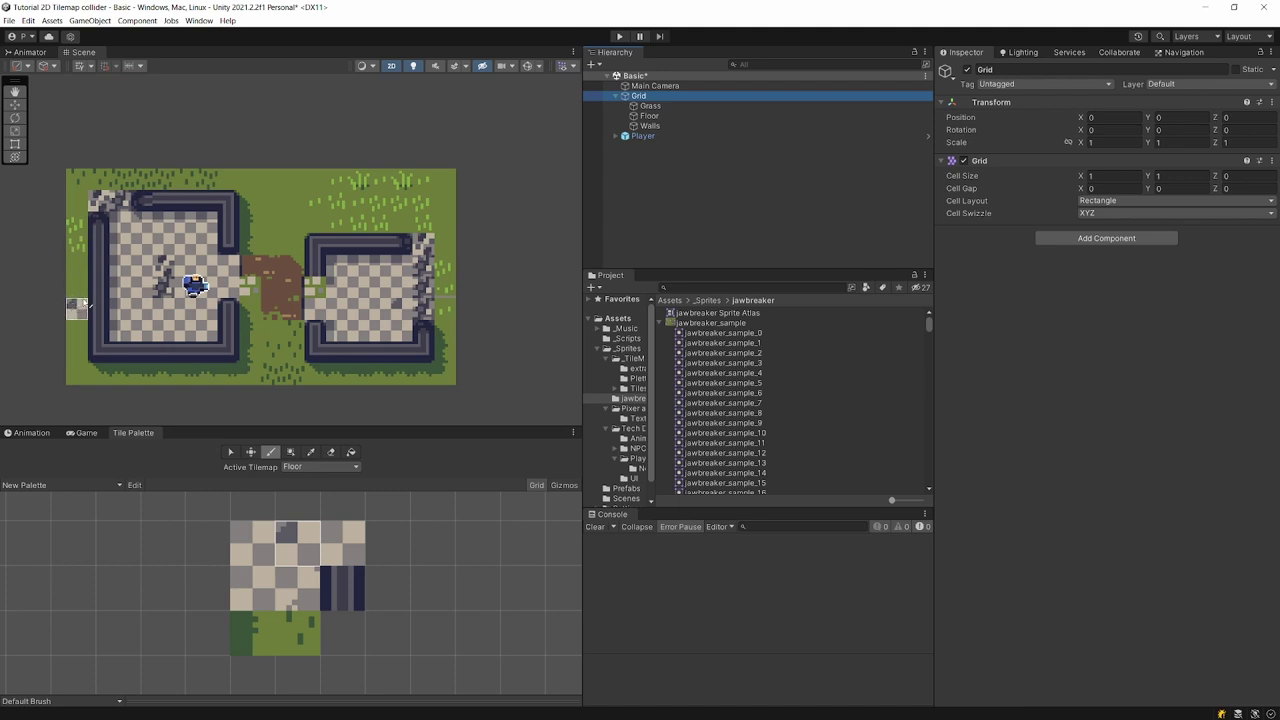
pyautogui.click(650, 106)
pyautogui.keyDown('shift'); pyautogui.click(650, 126); pyautogui.keyUp('shift')
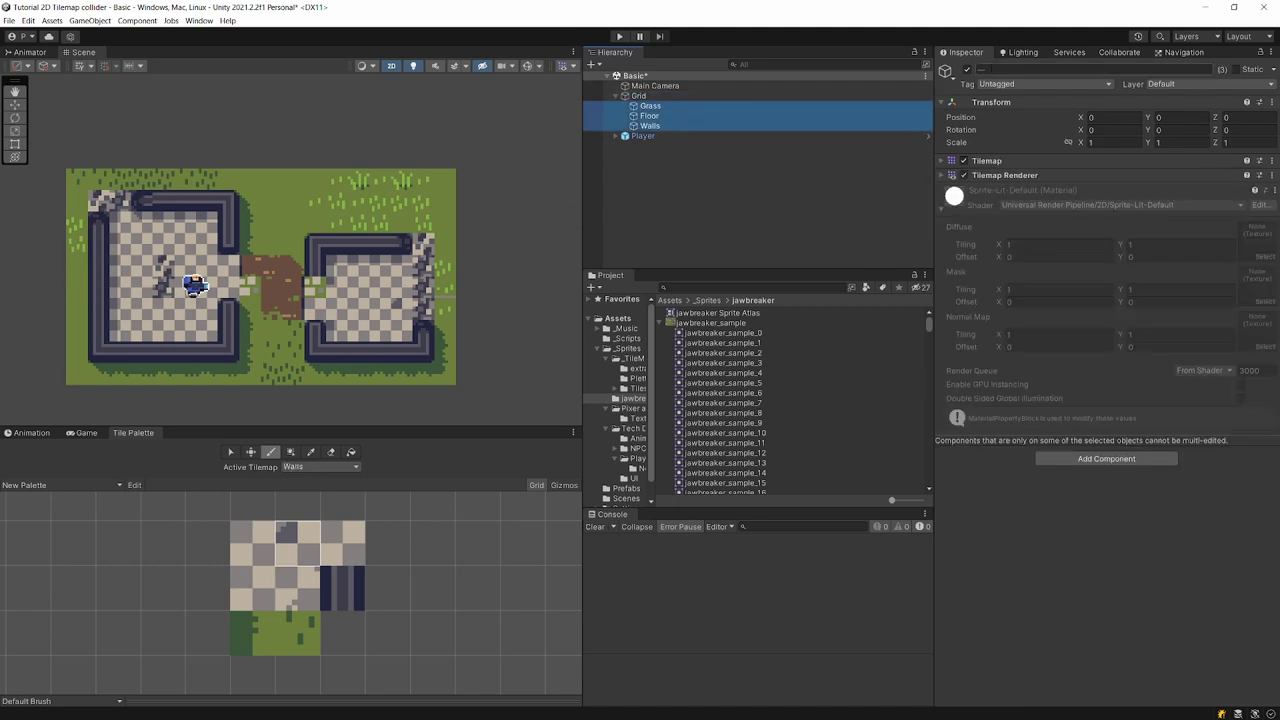
pyautogui.click(966, 69)
pyautogui.click(634, 180)
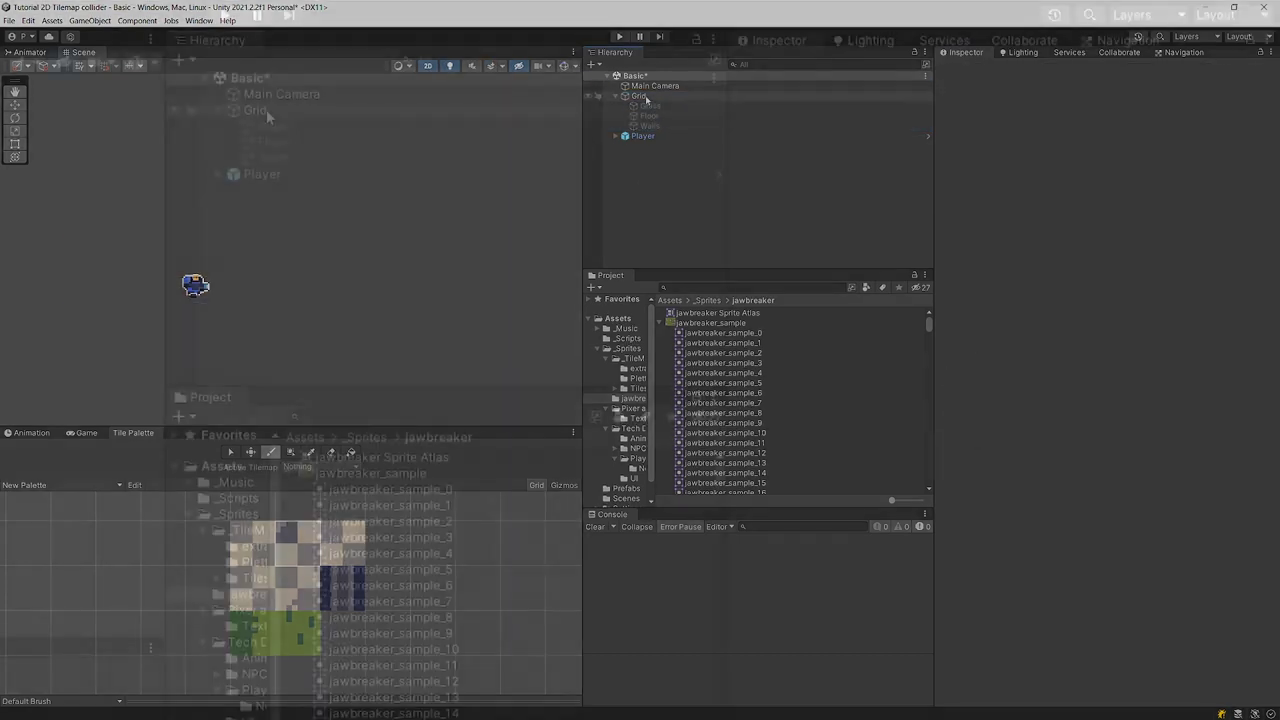
pyautogui.rightClick(641, 193)
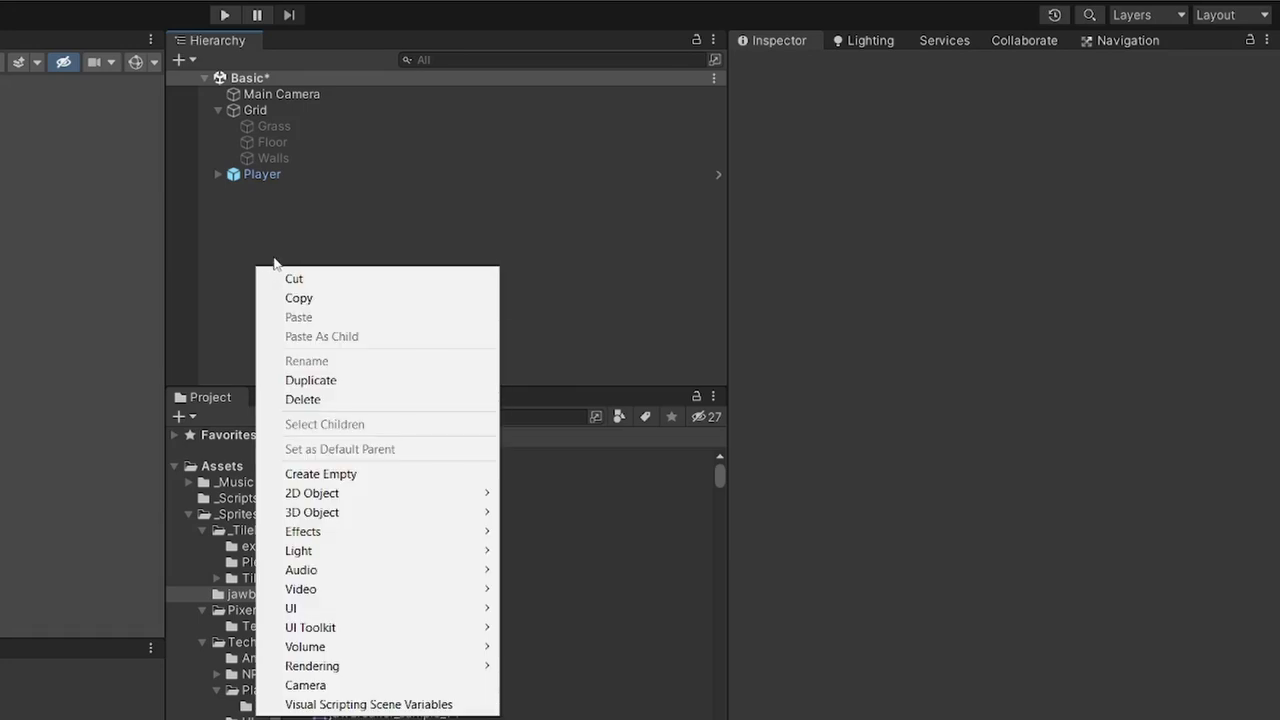
# - Add a Rectangular Tilemap under a new Grid, then select the Grass tilemap
pyautogui.moveTo(336, 495)
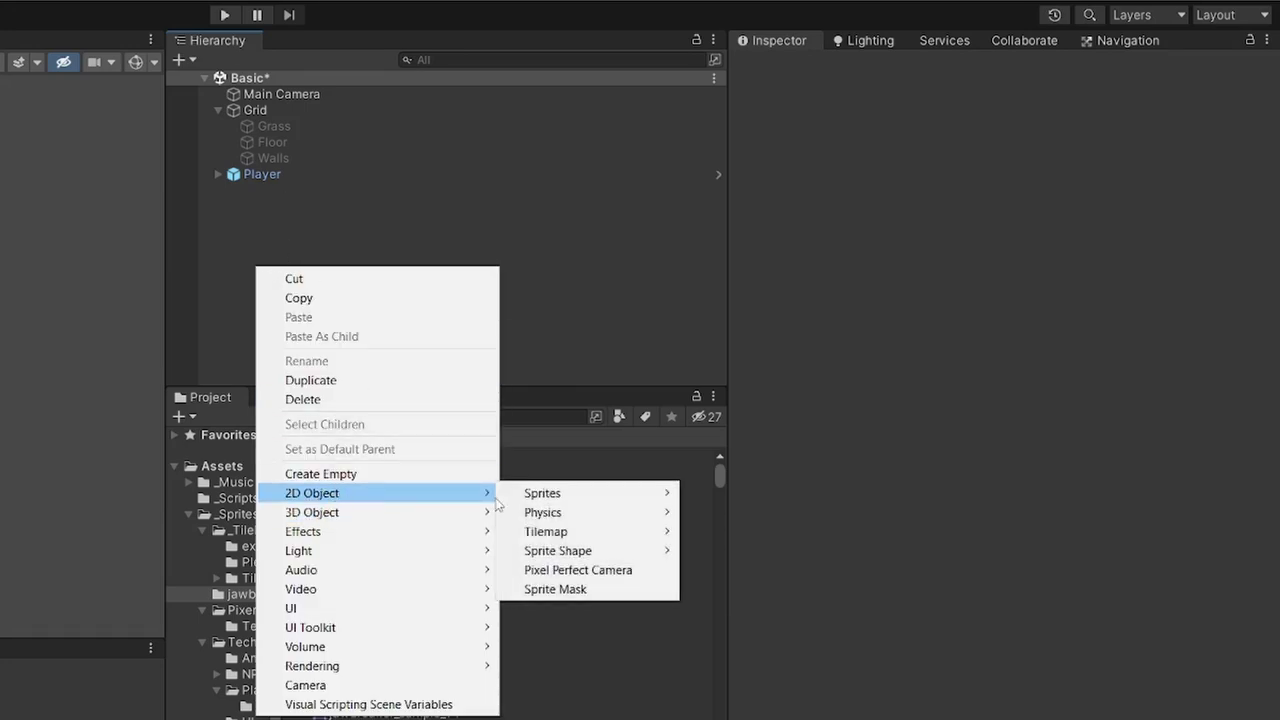
pyautogui.moveTo(580, 531)
pyautogui.click(705, 531)
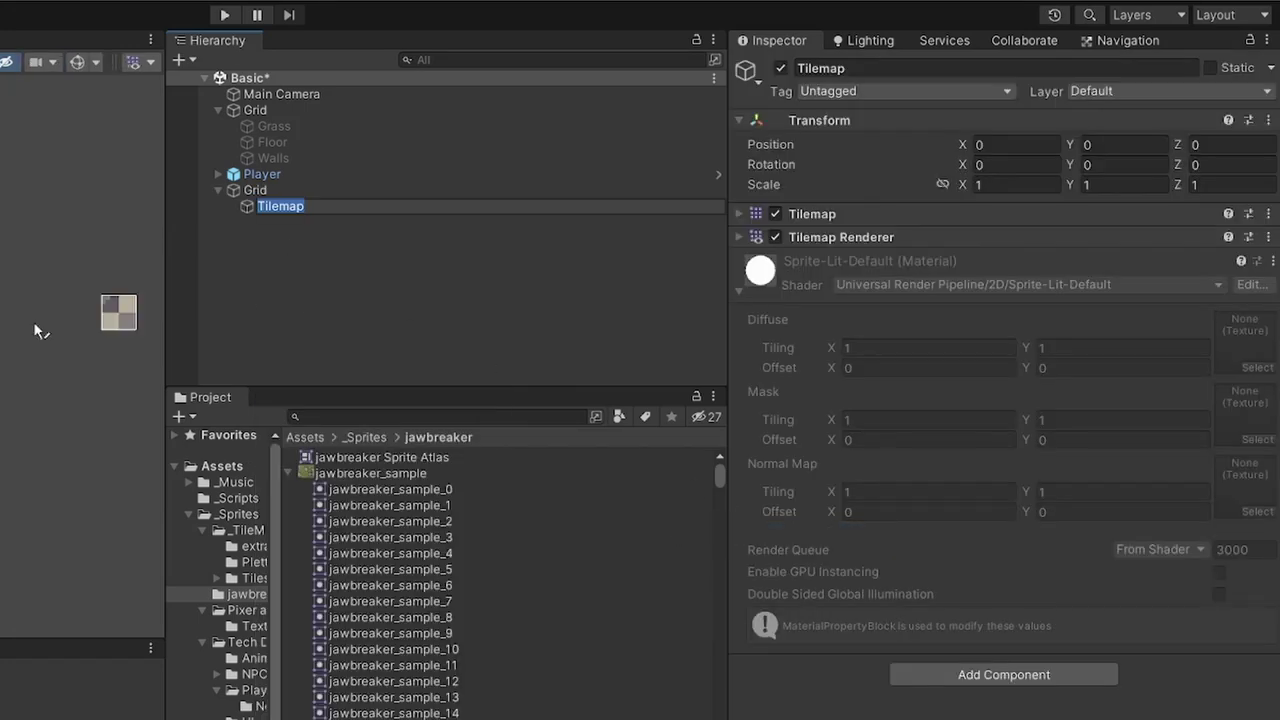
pyautogui.click(300, 290)
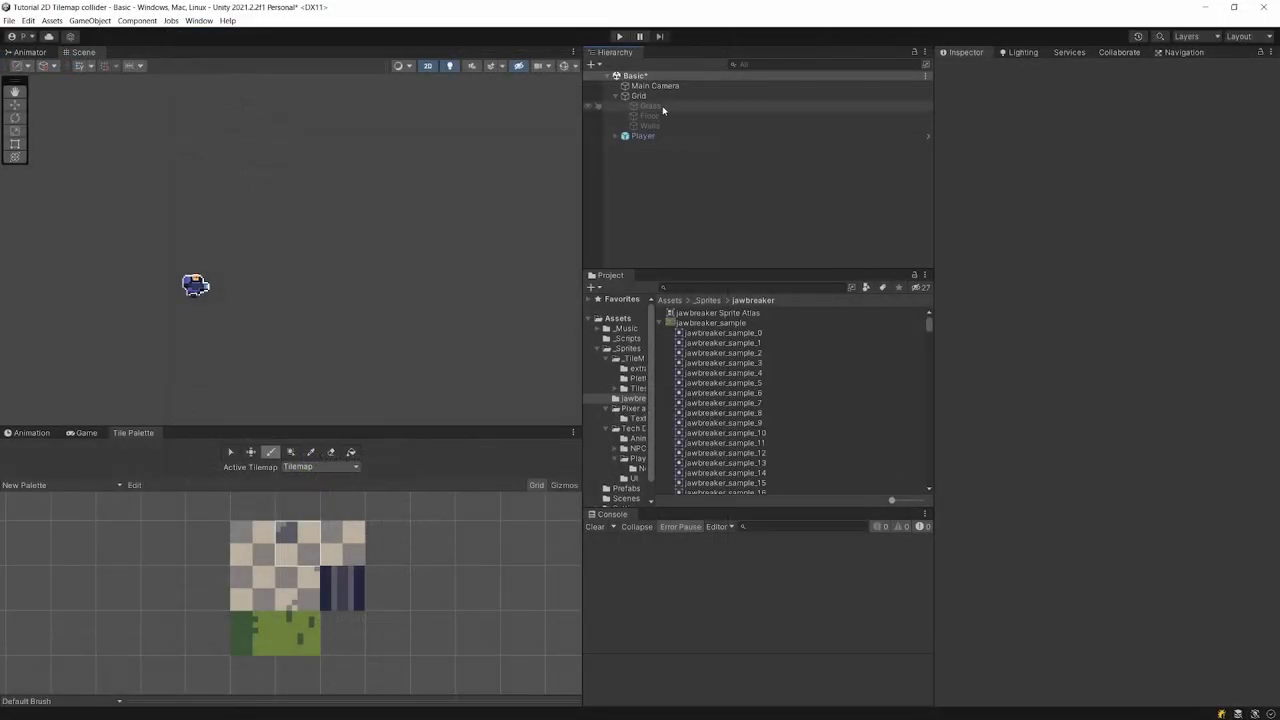
pyautogui.click(663, 108)
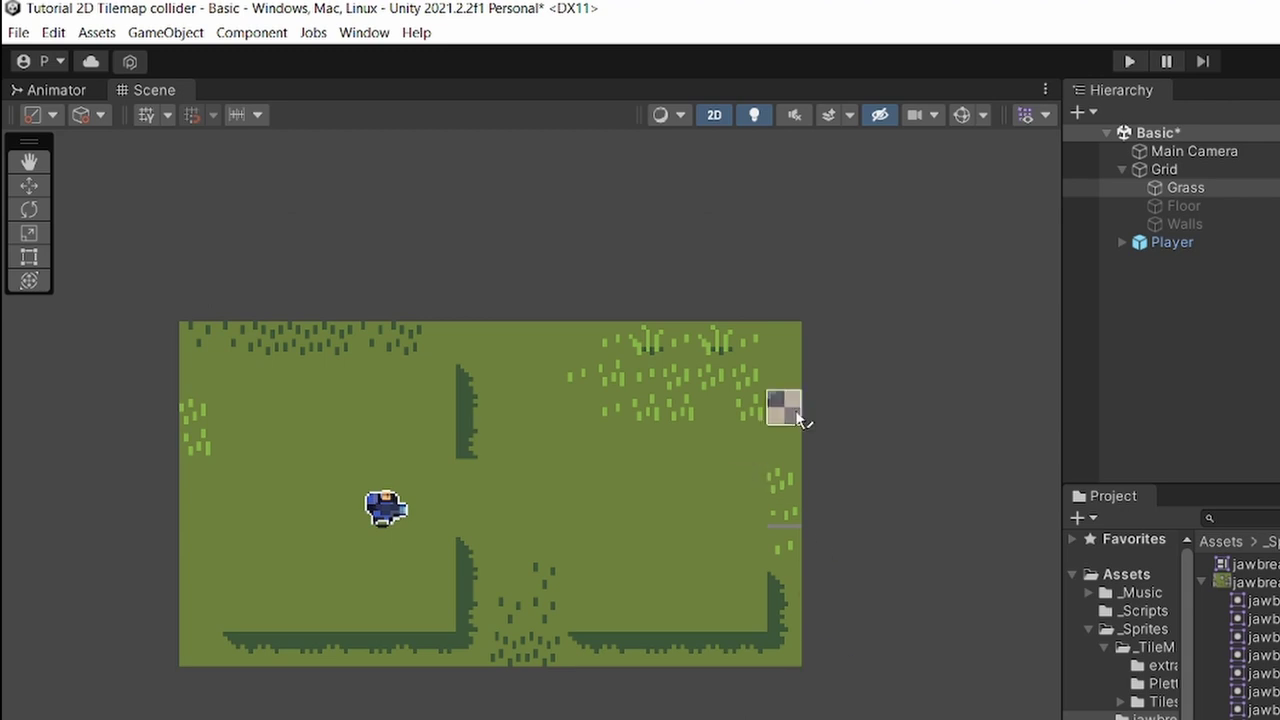
# - Reselect the Floor and Walls tilemaps to bring them back into the scene
pyautogui.click(1249, 206)
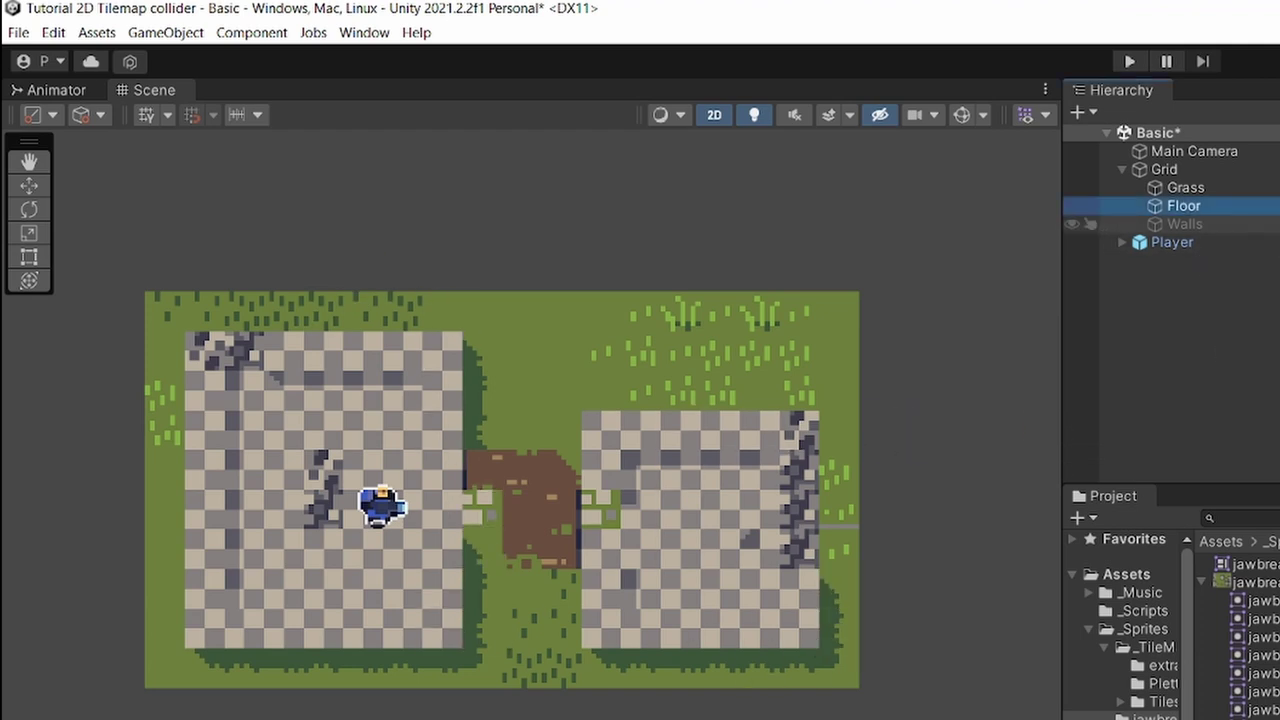
pyautogui.click(1235, 224)
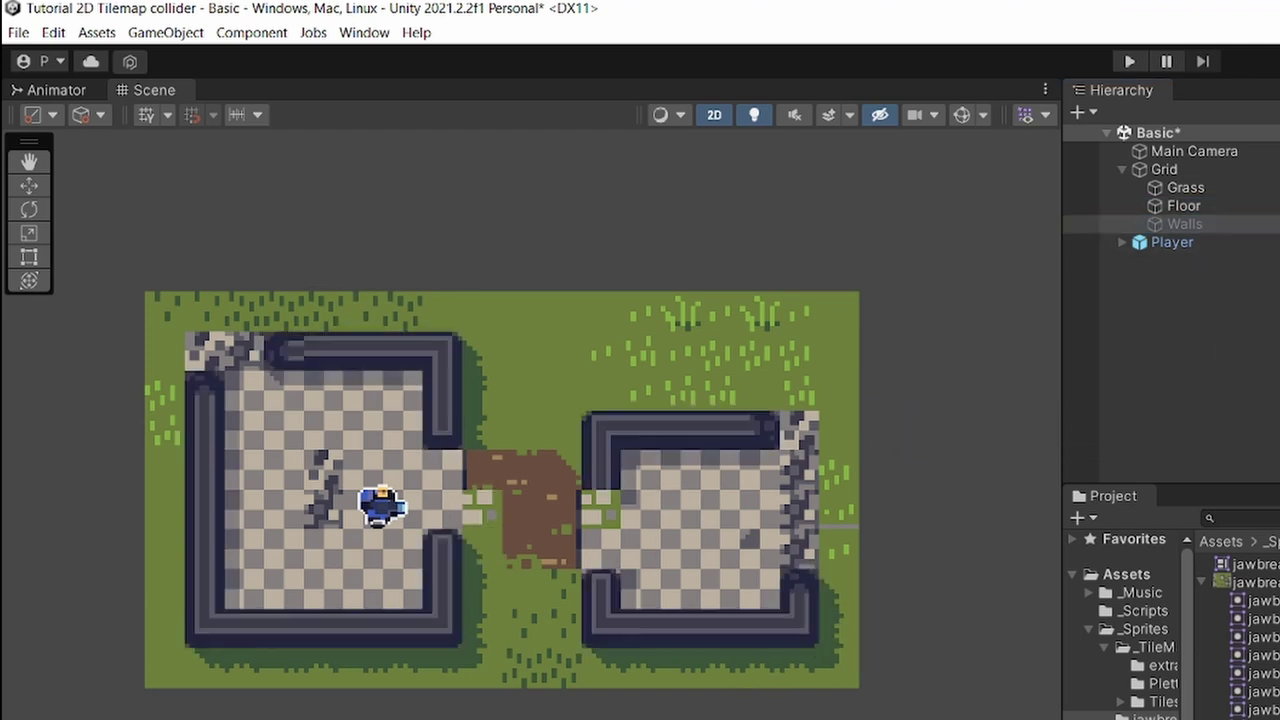
pyautogui.scroll(3, 680, 432)
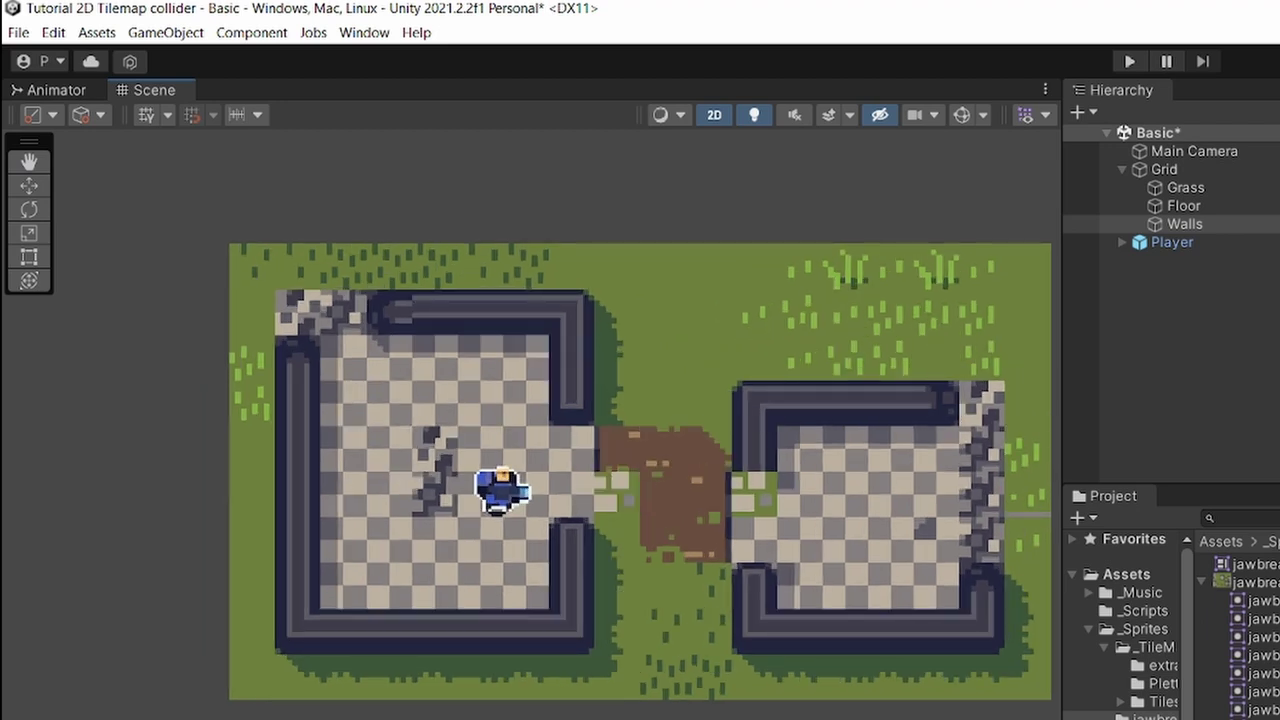
# - Recentre the two-room level in the Scene view and start Play mode
pyautogui.press('q')
pyautogui.moveTo(855, 482)
pyautogui.mouseDown()
pyautogui.moveTo(745, 408)
pyautogui.moveTo(709, 422)
pyautogui.mouseUp()
pyautogui.press('t')
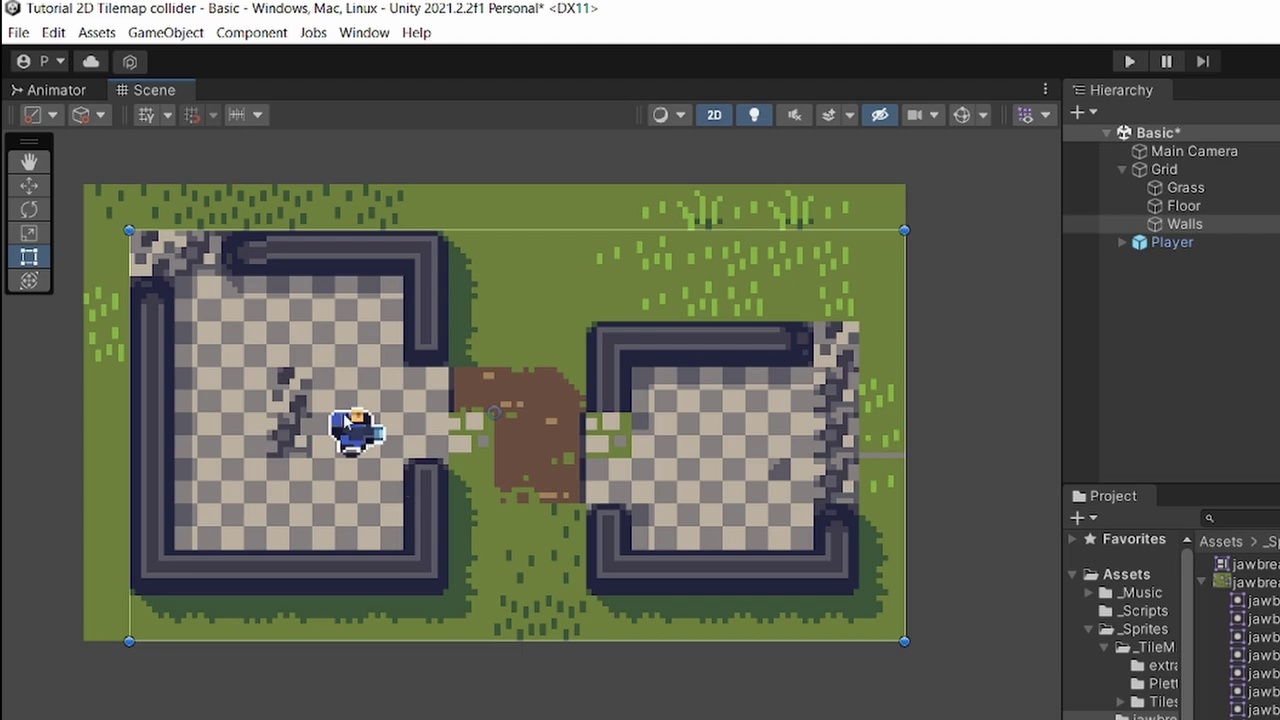
pyautogui.moveTo(391, 461); pyautogui.dragTo(421, 483, button='middle')
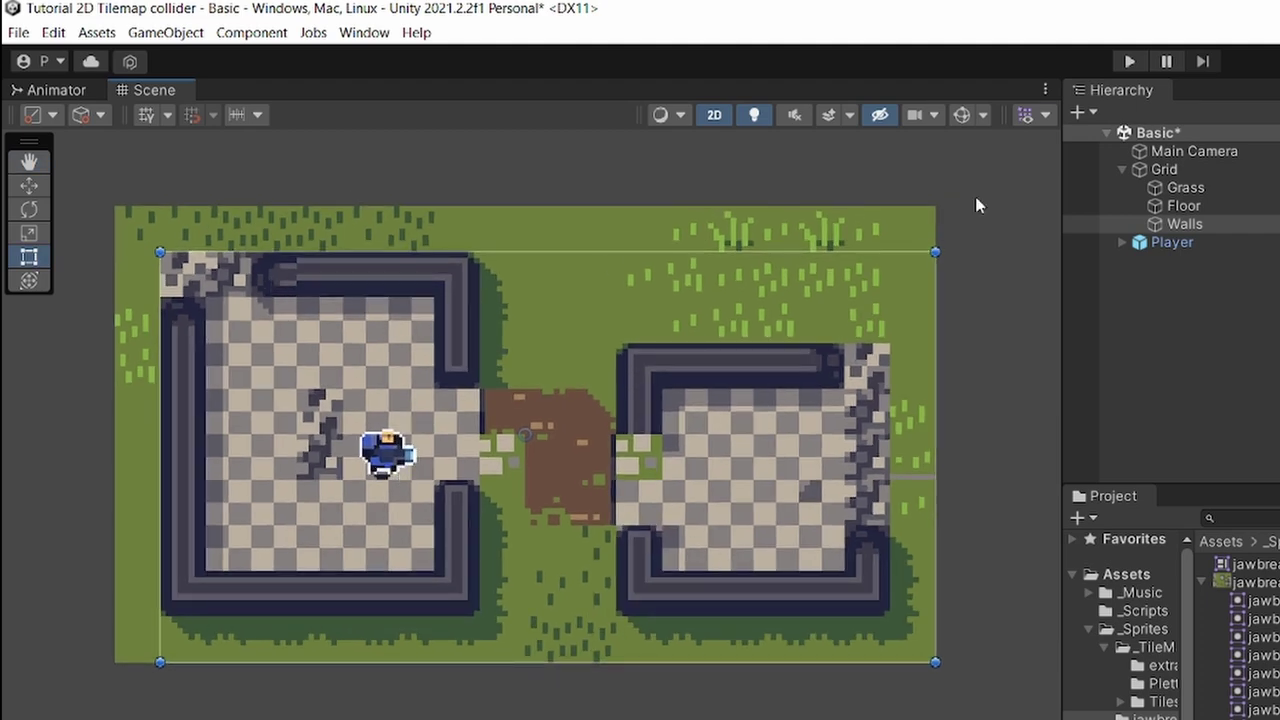
pyautogui.click(1129, 61)
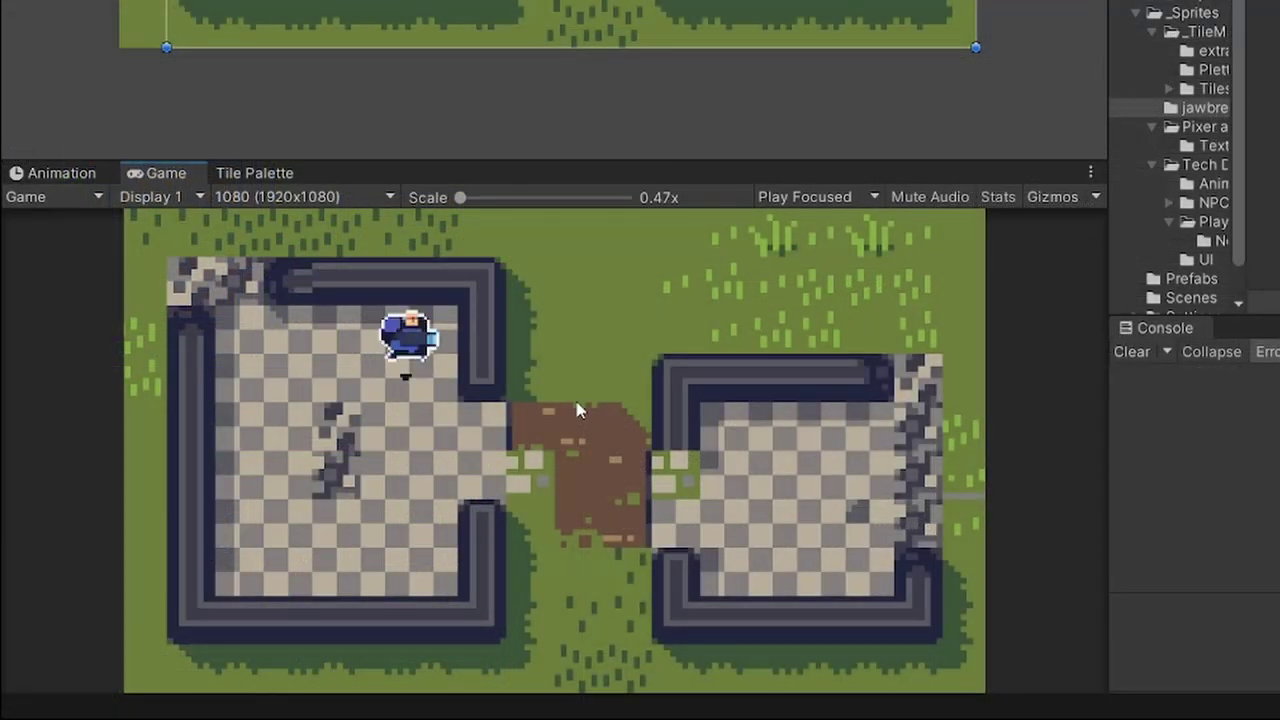
# - Walk the player across the grass, right room and dirt path, then read the Tilemap Collider 2D manual
pyautogui.press('d')
pyautogui.press('s')
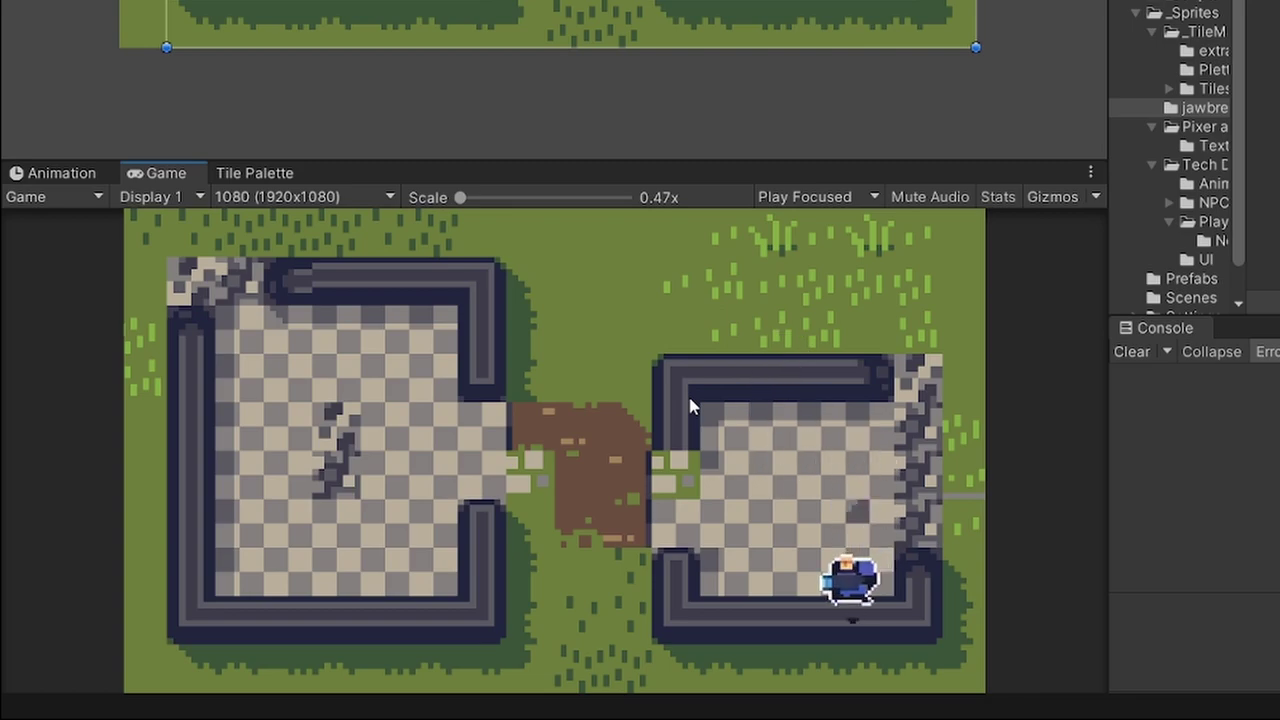
pyautogui.press('a')
pyautogui.press('w')
pyautogui.press('a')
pyautogui.press('w')
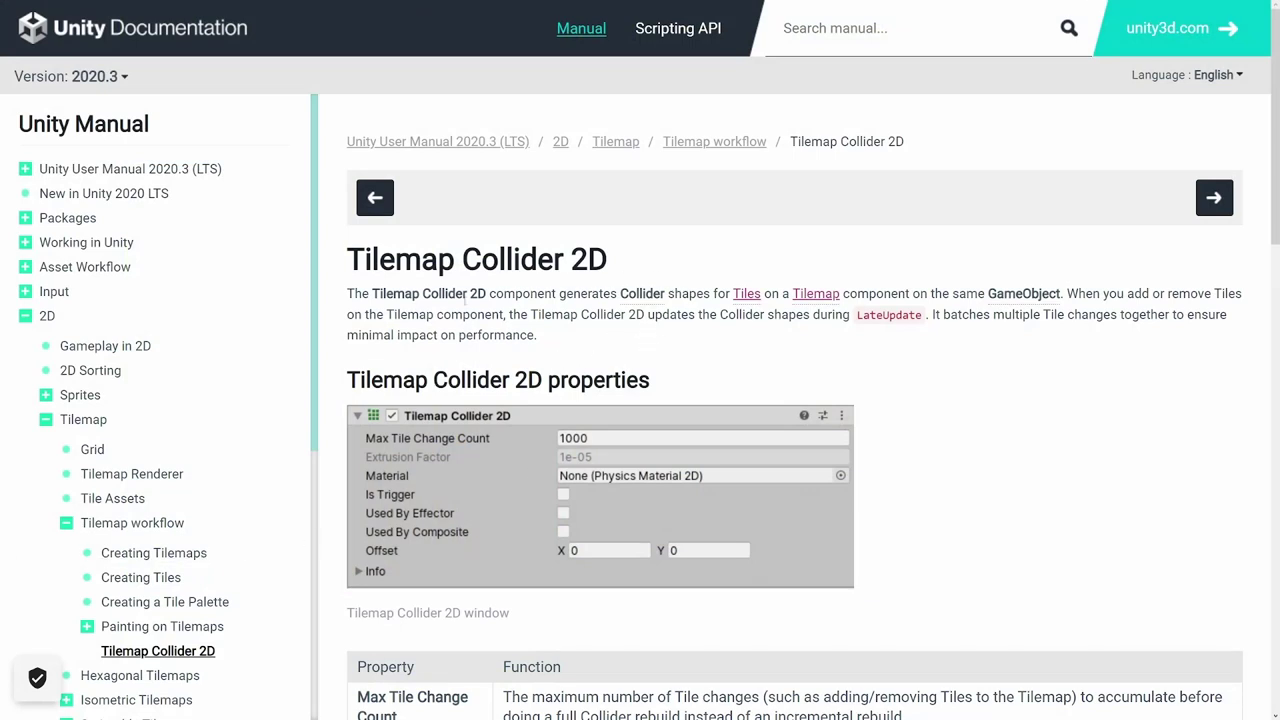
pyautogui.moveTo(348, 258); pyautogui.dragTo(610, 262)
pyautogui.click(752, 305)
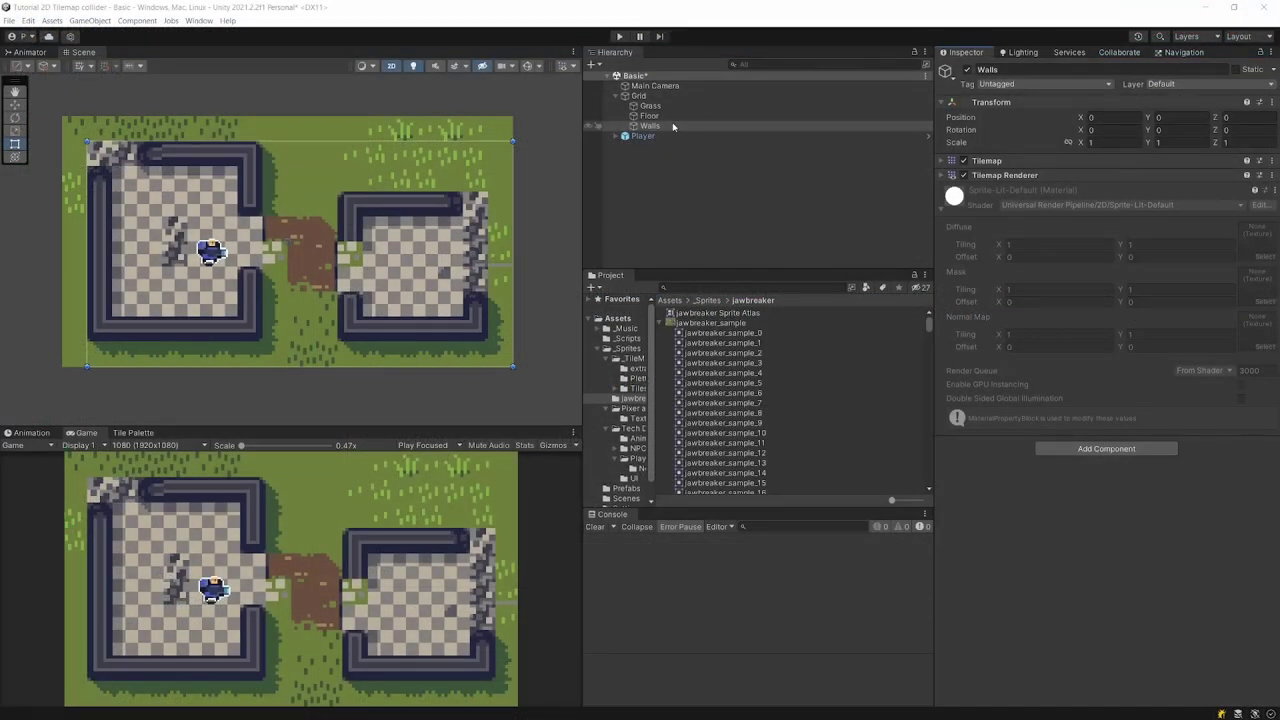
# - Add a Tilemap Collider 2D component to the Walls tilemap, found by searching 'Tile'
pyautogui.click(673, 126)
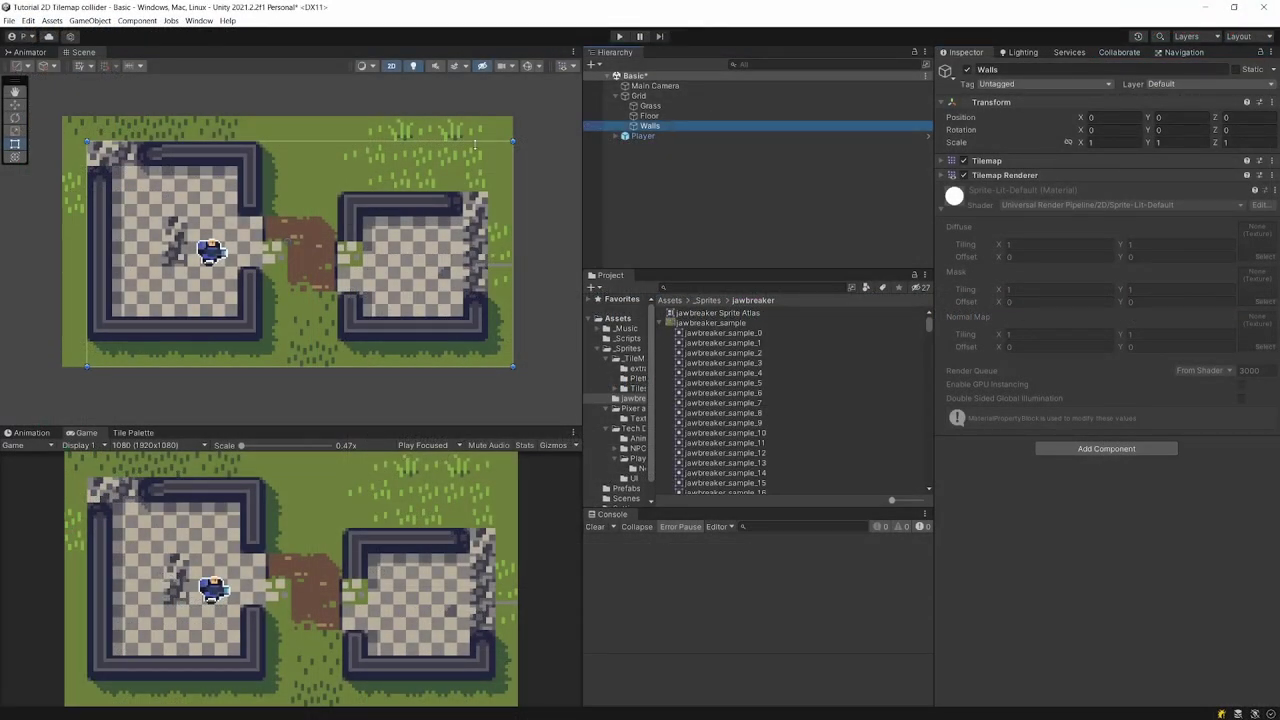
pyautogui.click(968, 70)
pyautogui.click(968, 70)
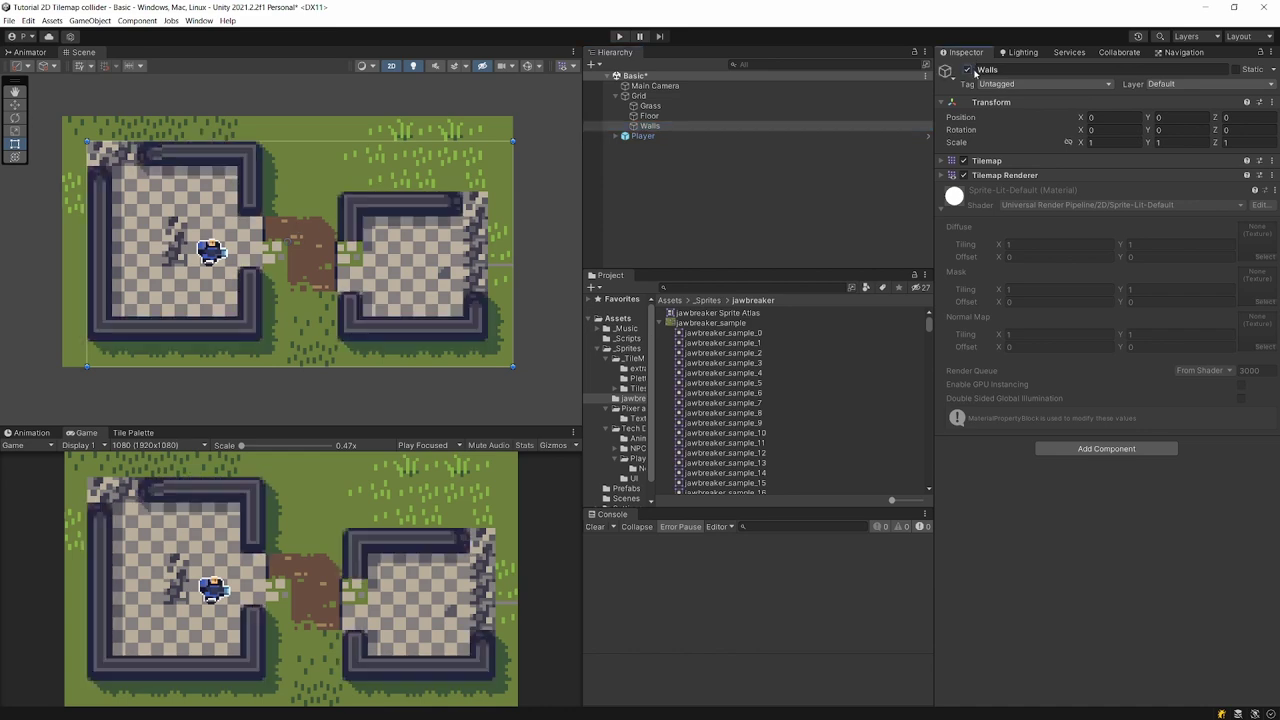
pyautogui.click(1061, 447)
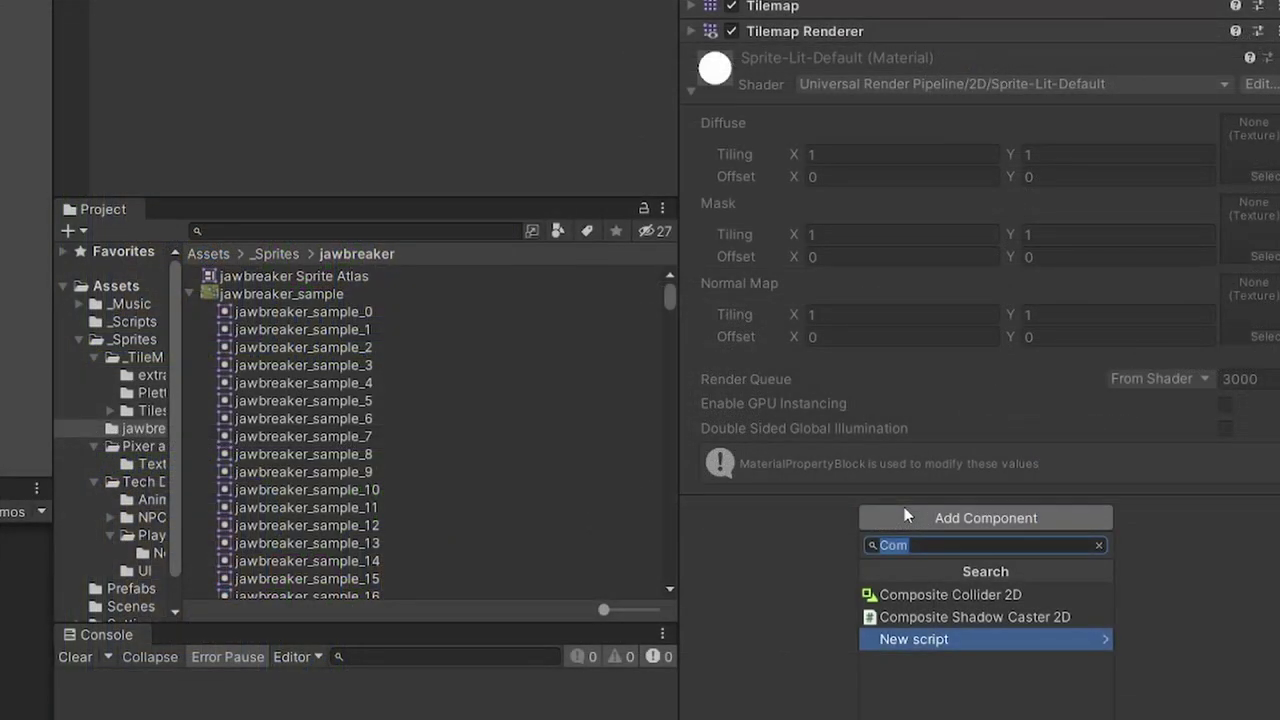
pyautogui.write('Tile')
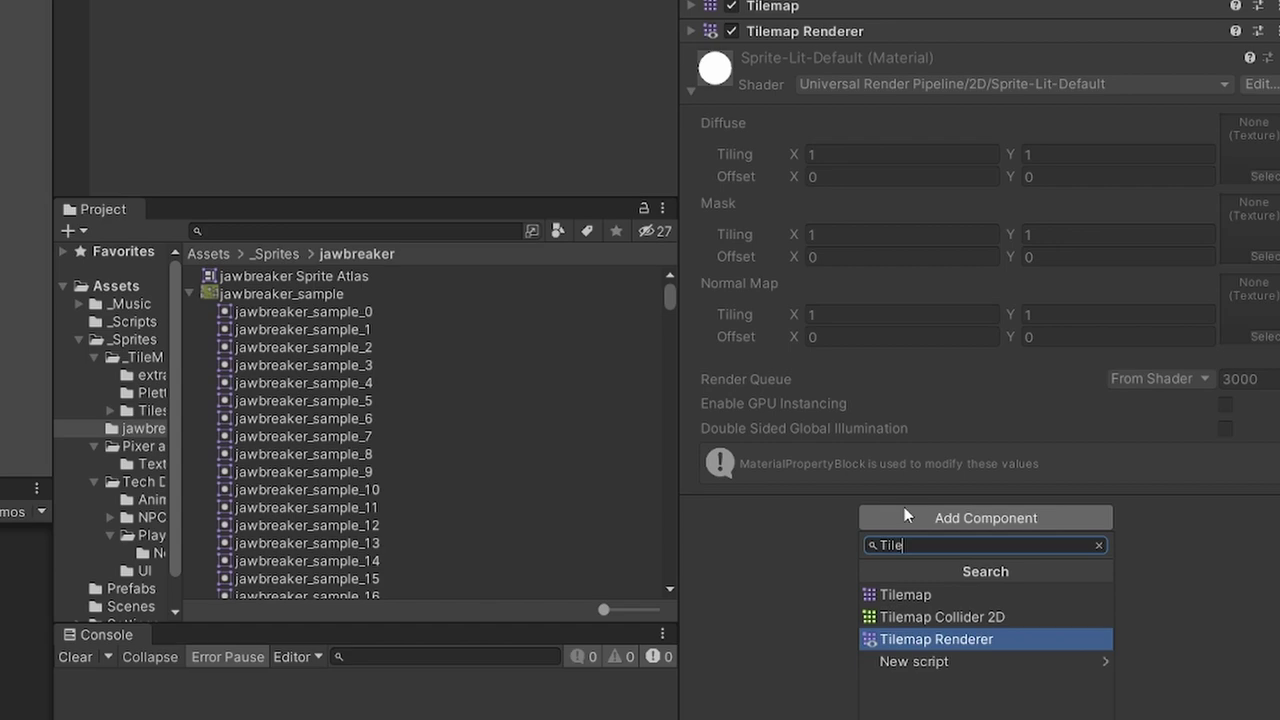
pyautogui.click(880, 626)
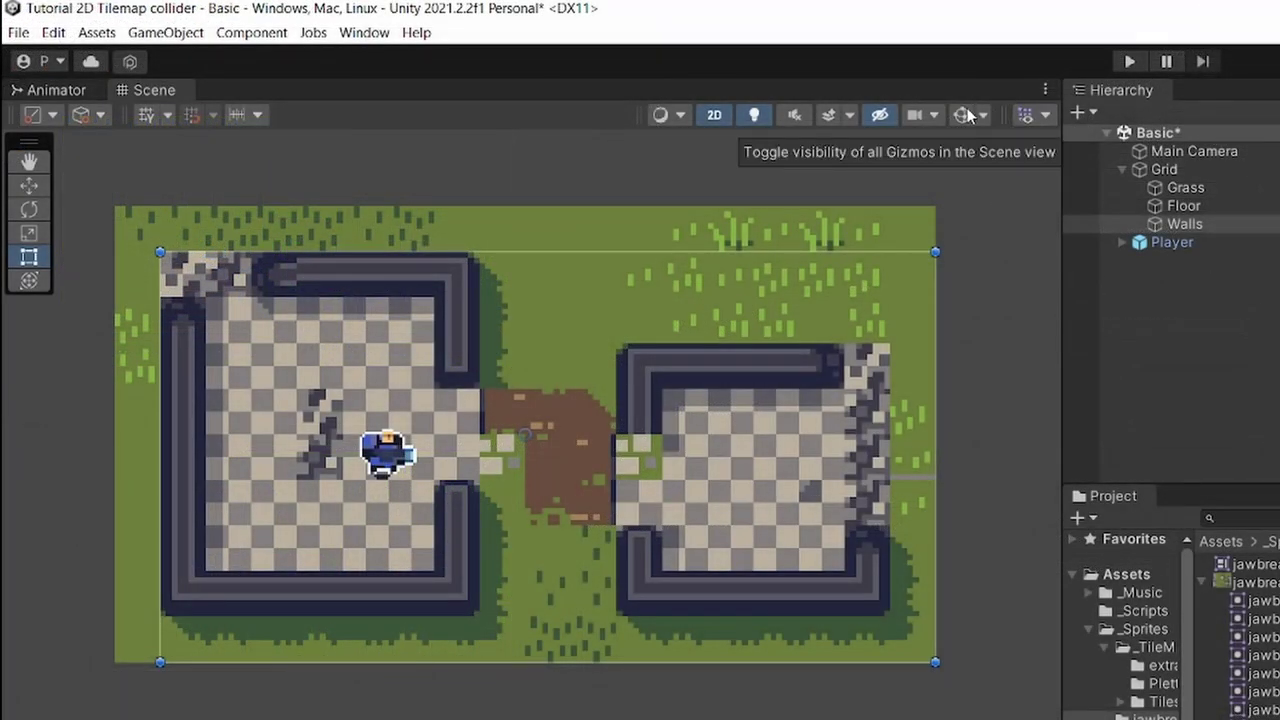
# - Enable Scene gizmos and Wireframe shading to reveal the per-tile wall collider squares
pyautogui.click(963, 115)
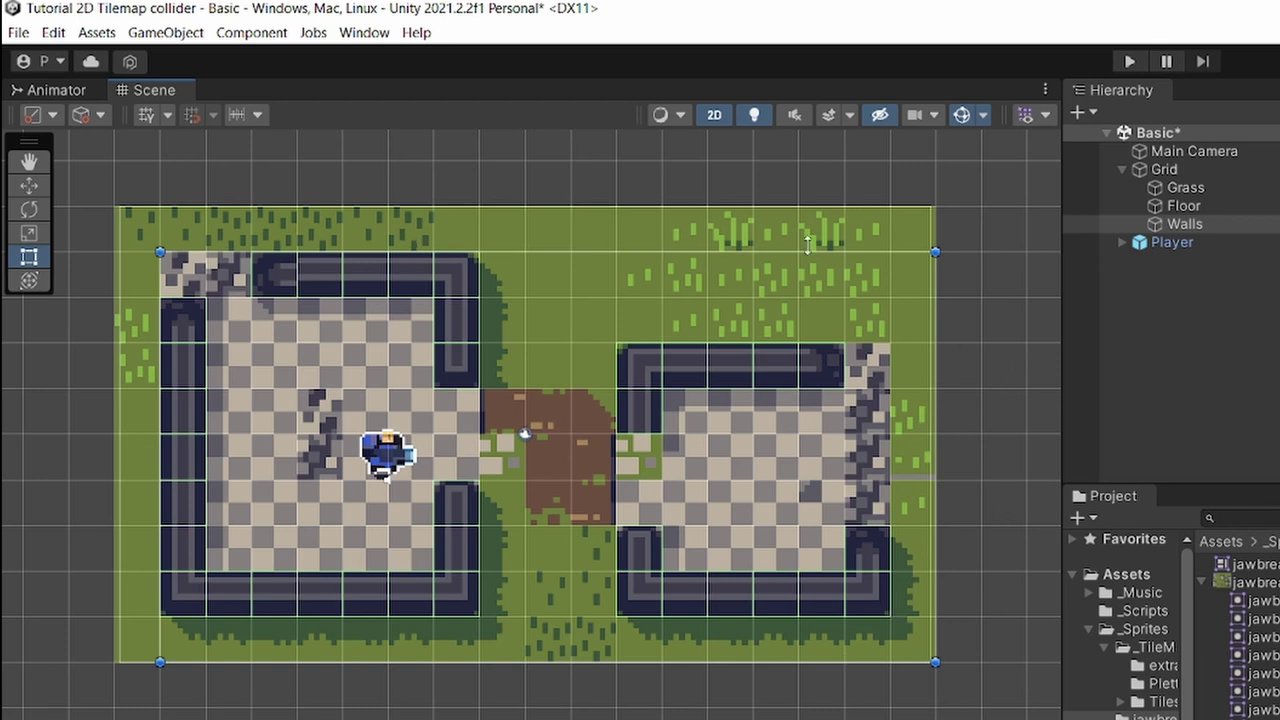
pyautogui.click(672, 115)
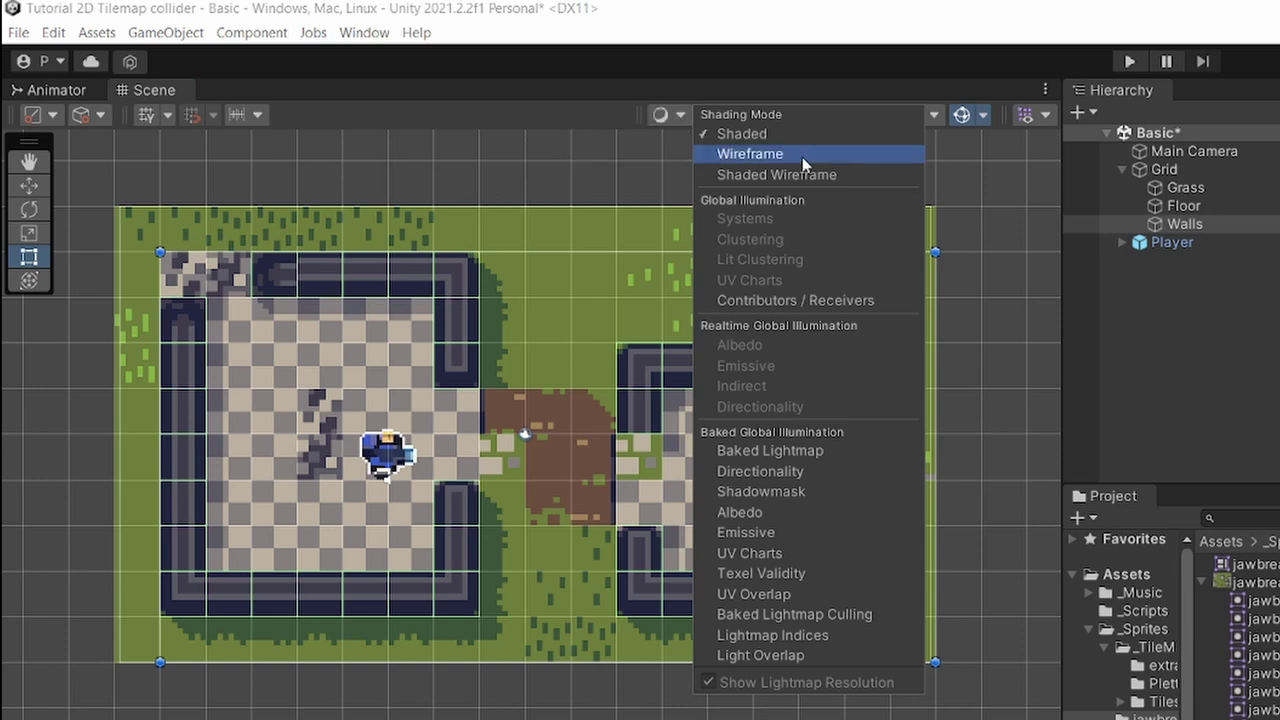
pyautogui.click(805, 155)
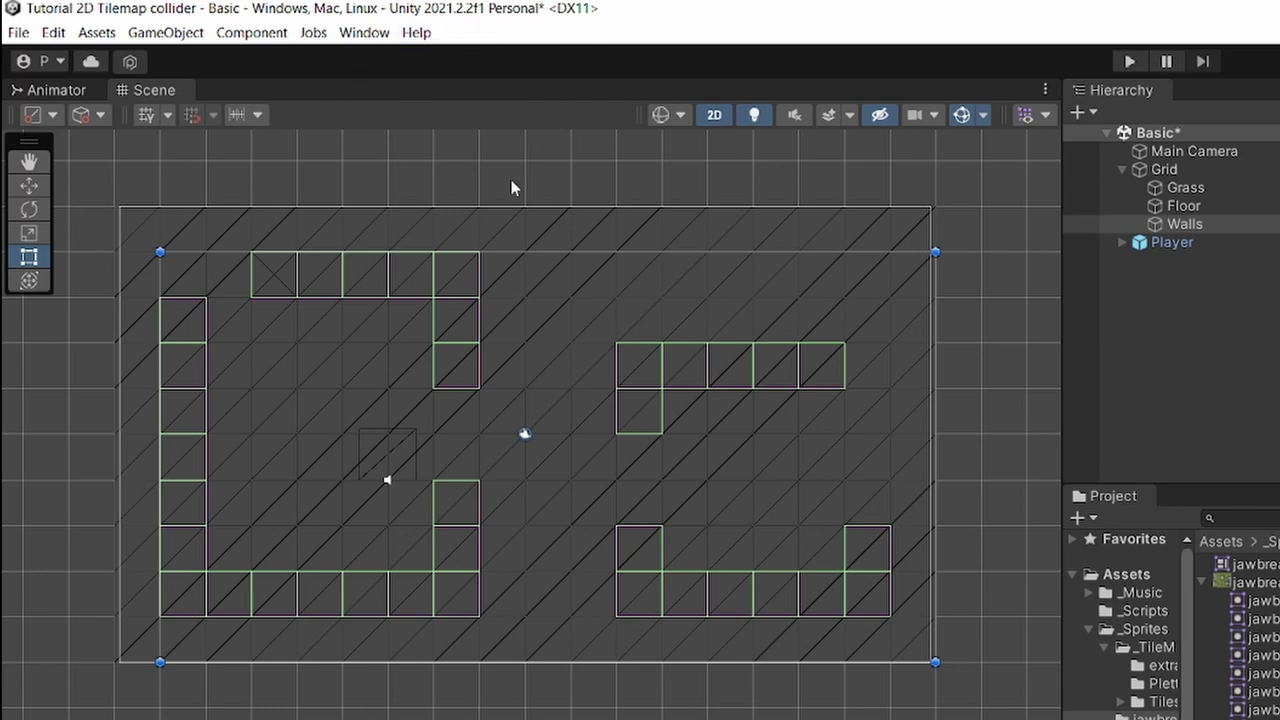
pyautogui.click(57, 120)
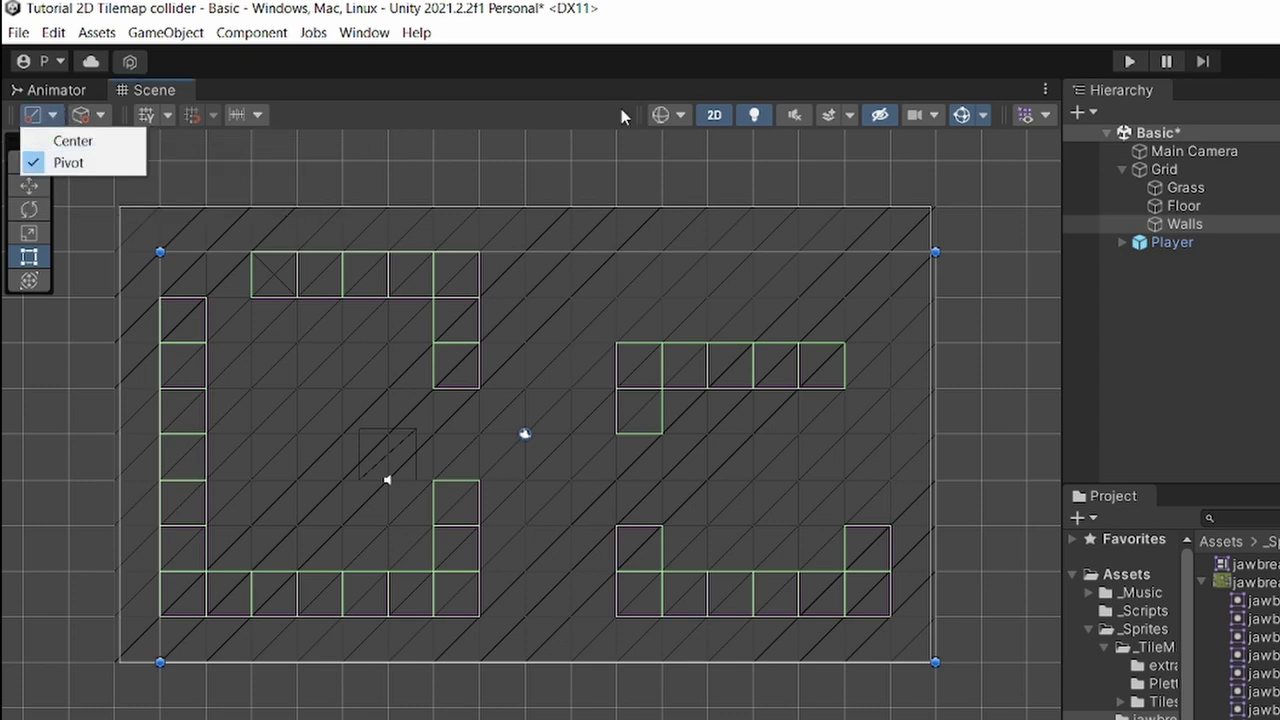
pyautogui.click(671, 114)
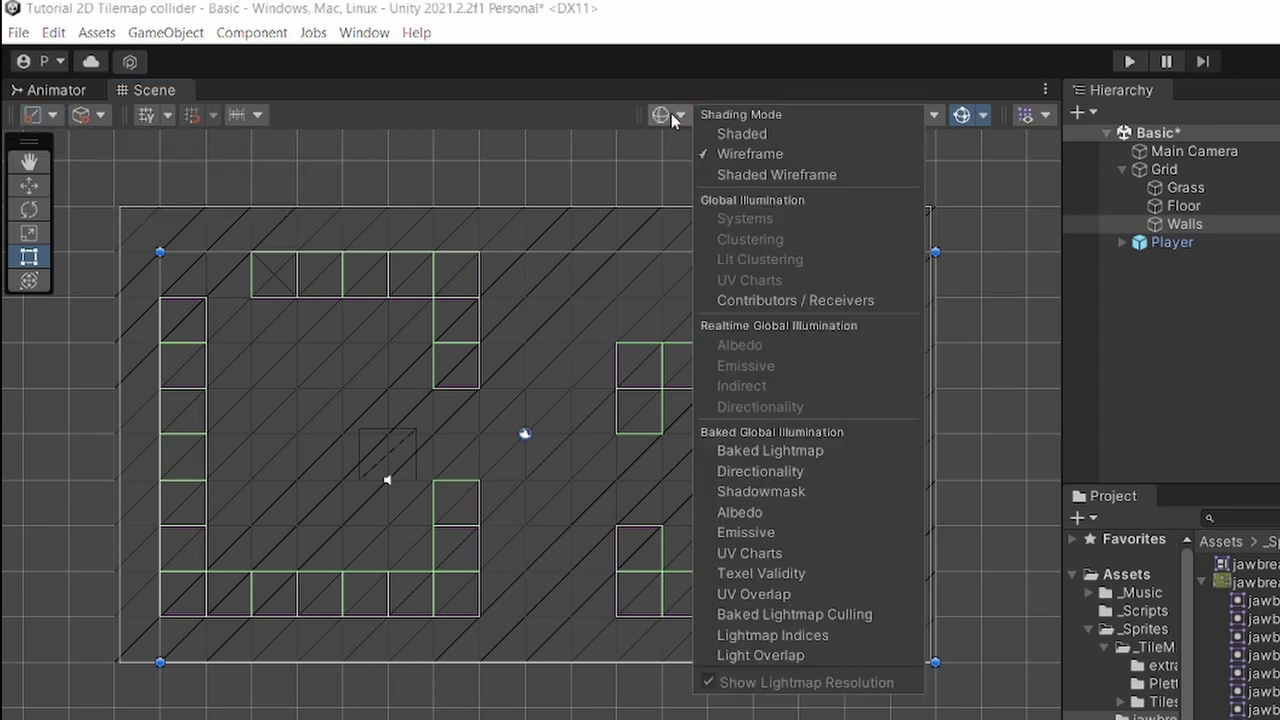
pyautogui.click(430, 50)
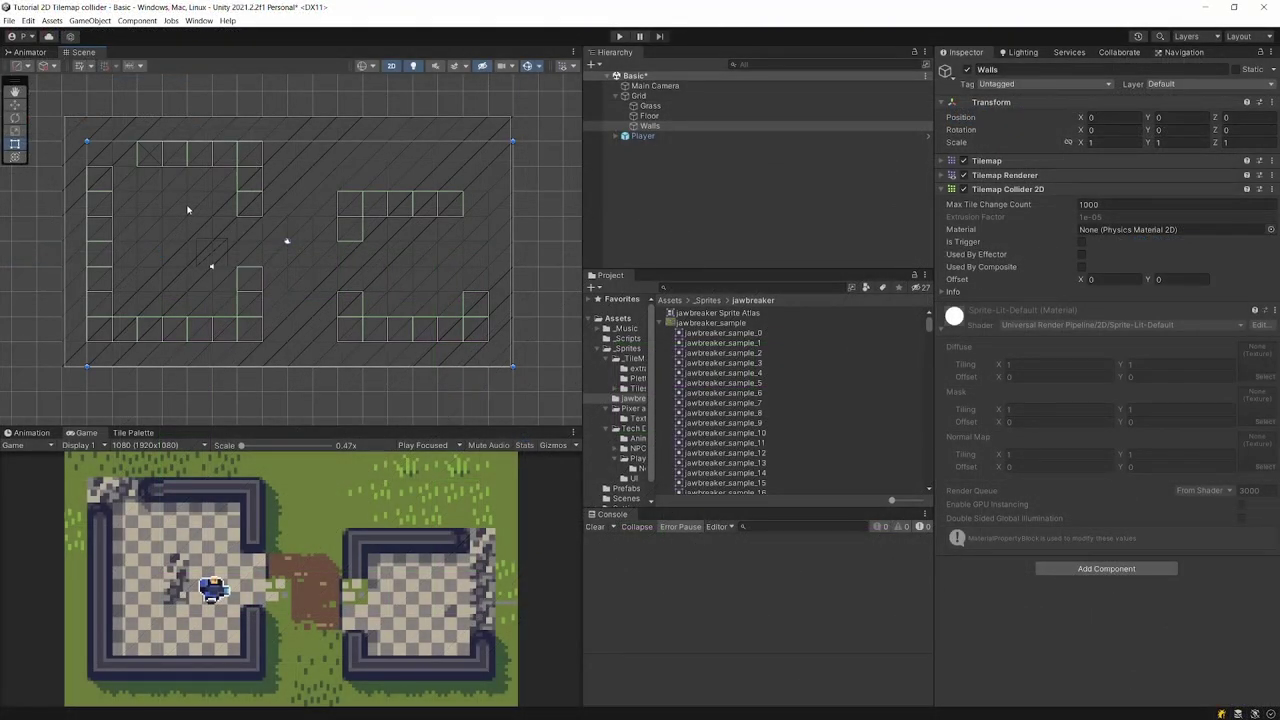
pyautogui.click(619, 36)
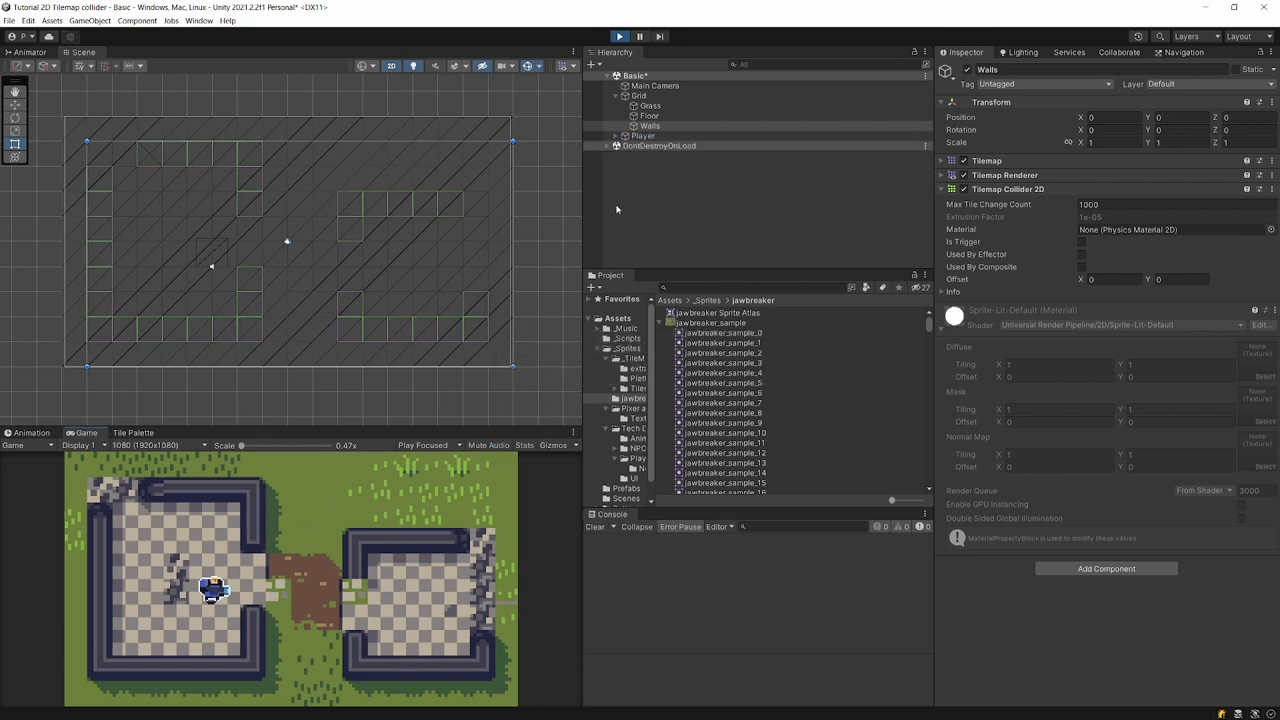
pyautogui.click(642, 135)
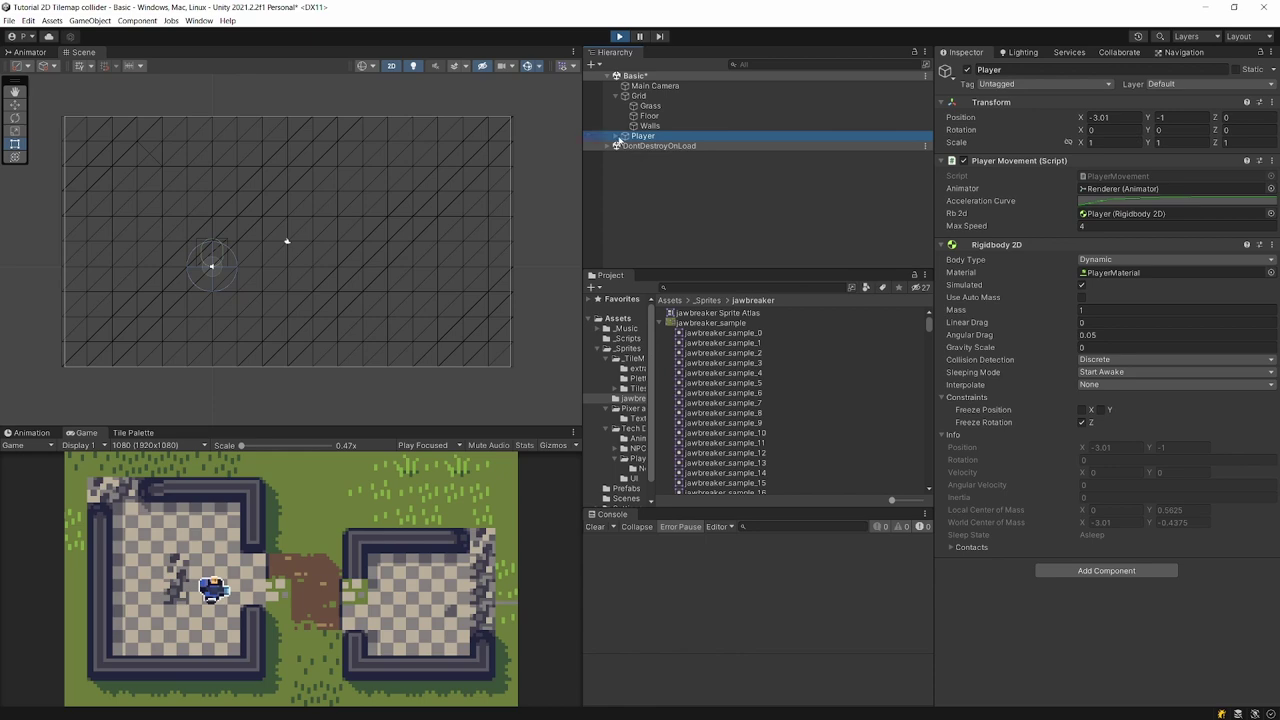
pyautogui.click(614, 135)
pyautogui.click(652, 145)
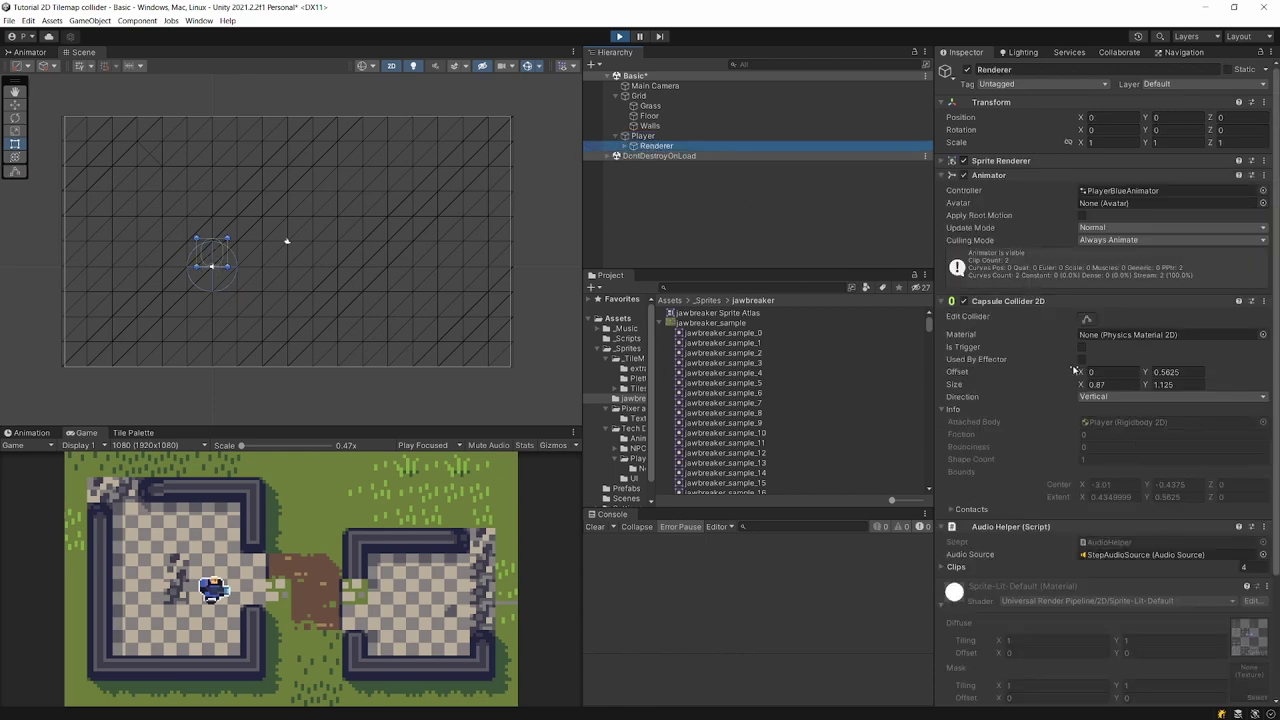
pyautogui.click(335, 618)
pyautogui.press('Up')
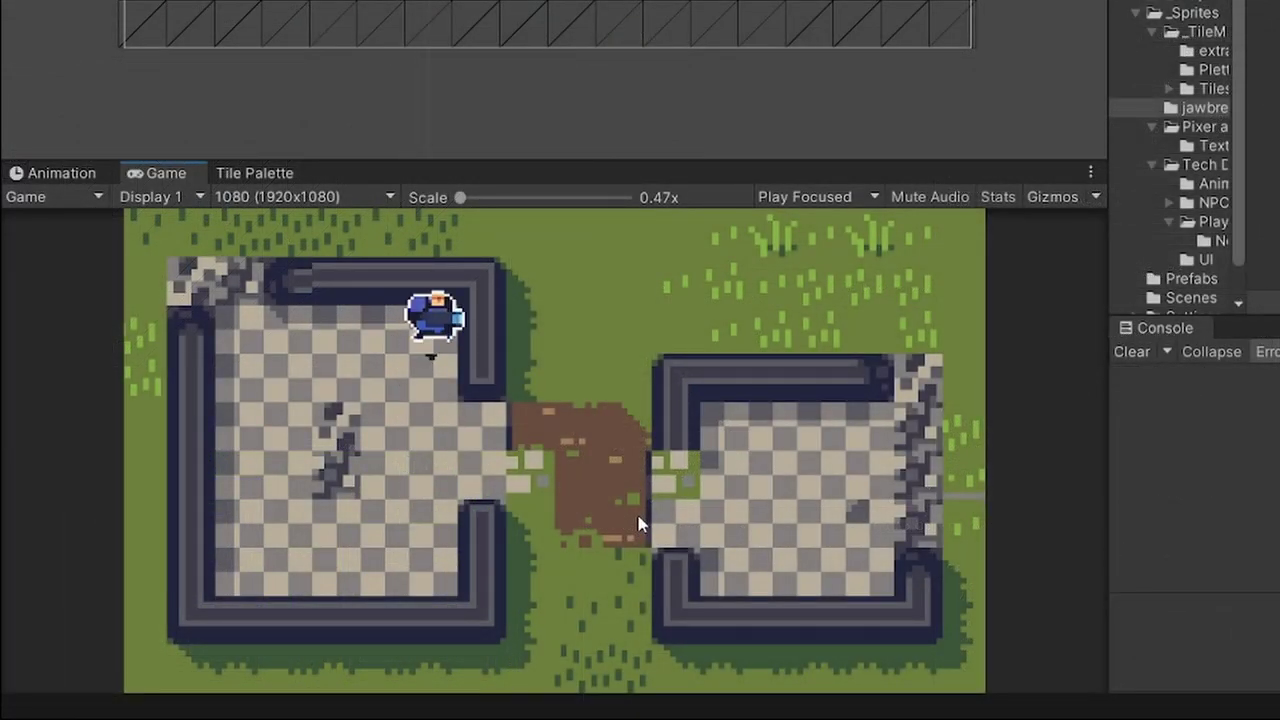
pyautogui.press('Down')
pyautogui.press('Left')
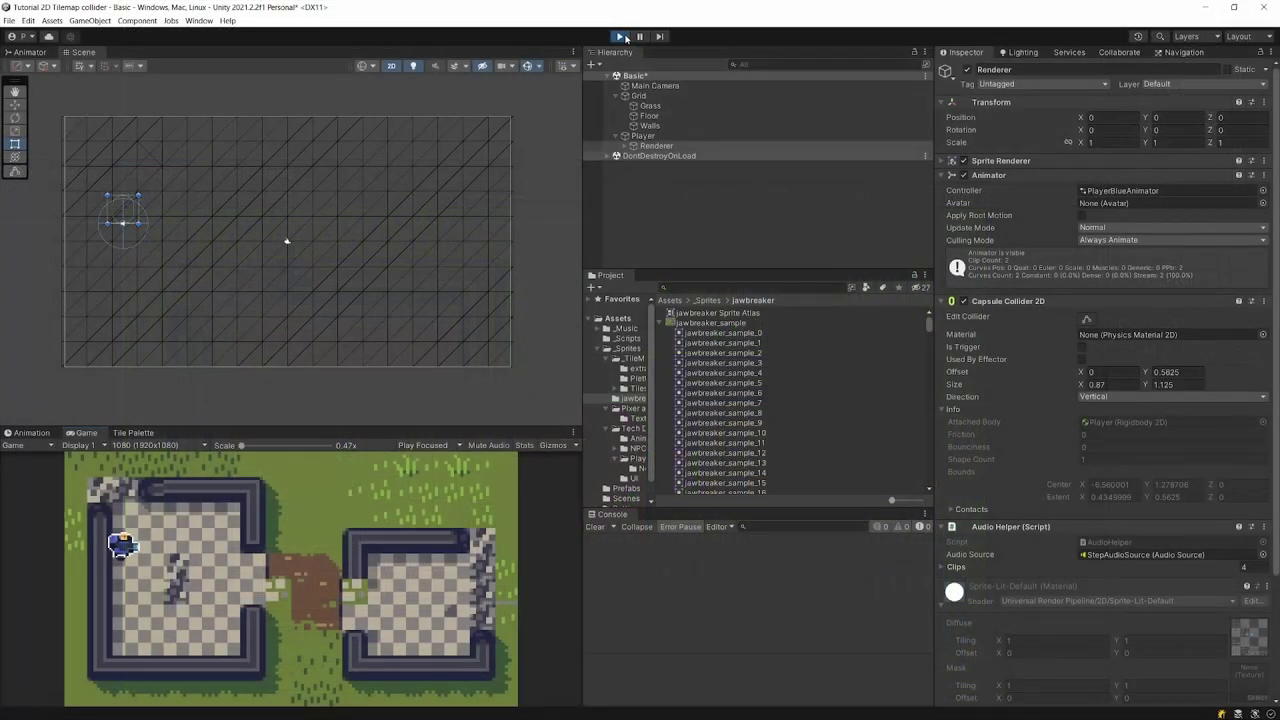
pyautogui.press('Down')
pyautogui.press('Right')
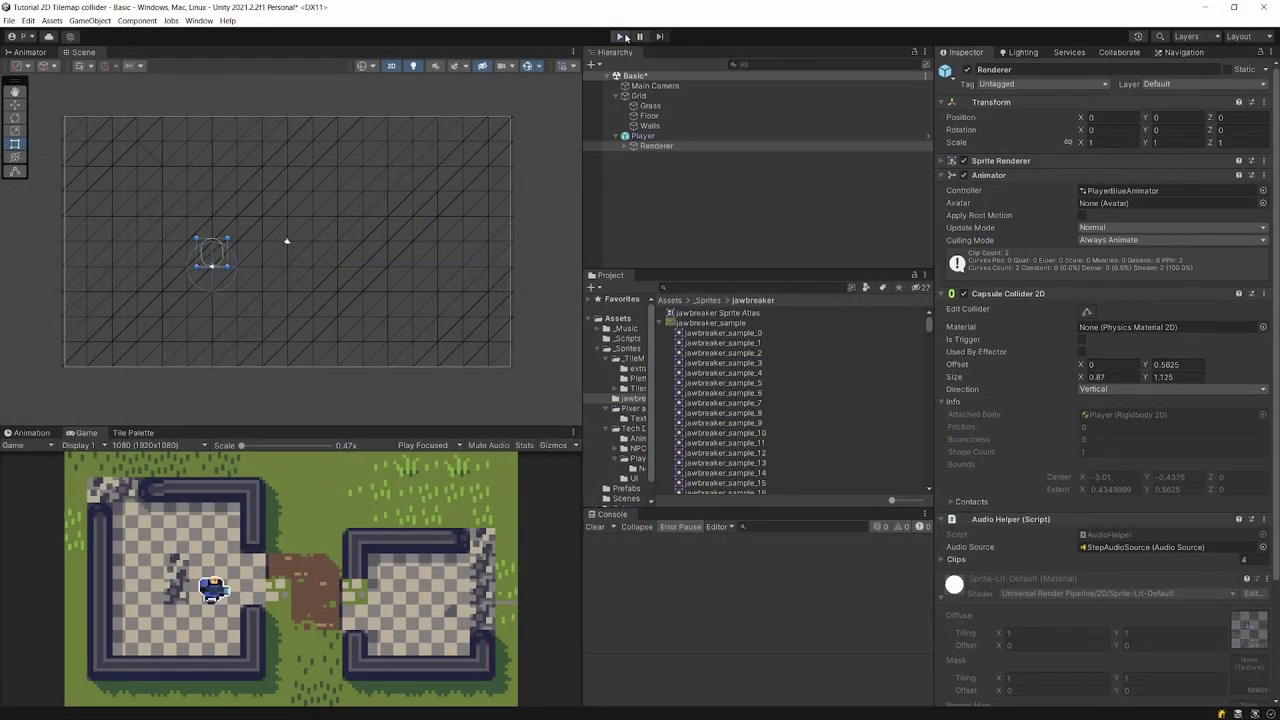
pyautogui.click(660, 126)
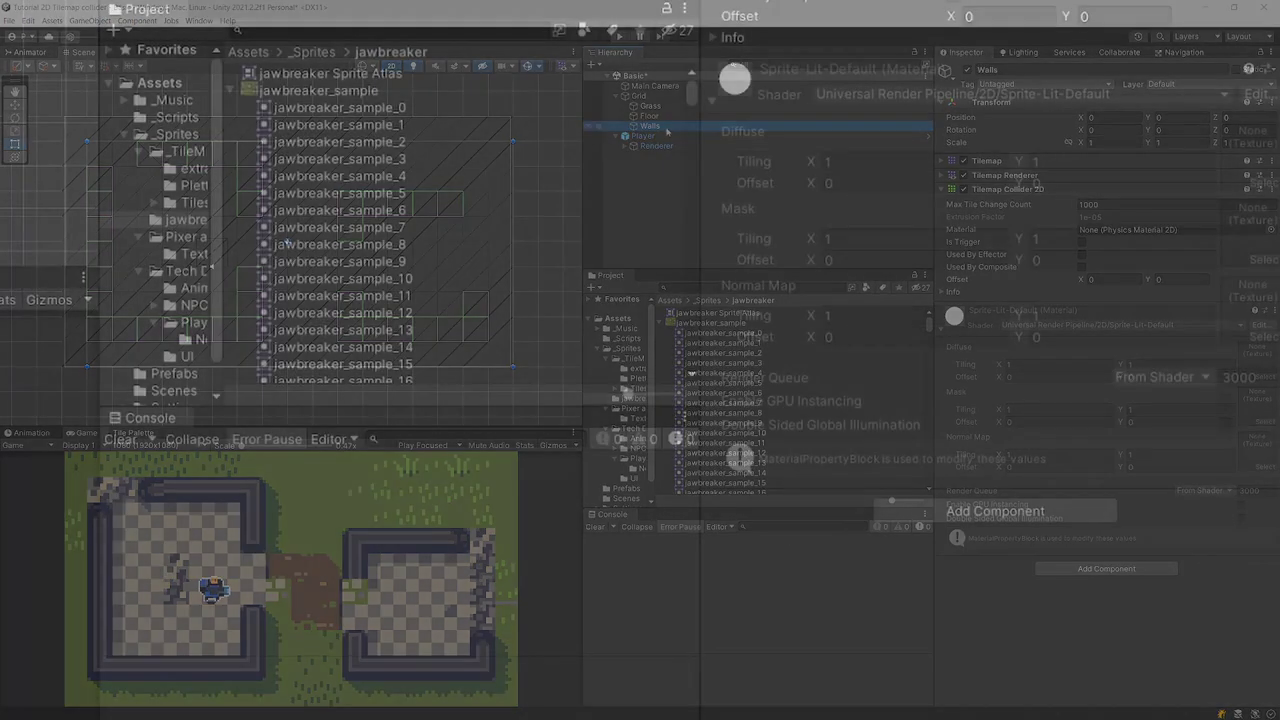
# - Add a Composite Collider 2D to Walls, then collapse its Tilemap Collider 2D and Rigidbody 2D panels
pyautogui.click(1000, 509)
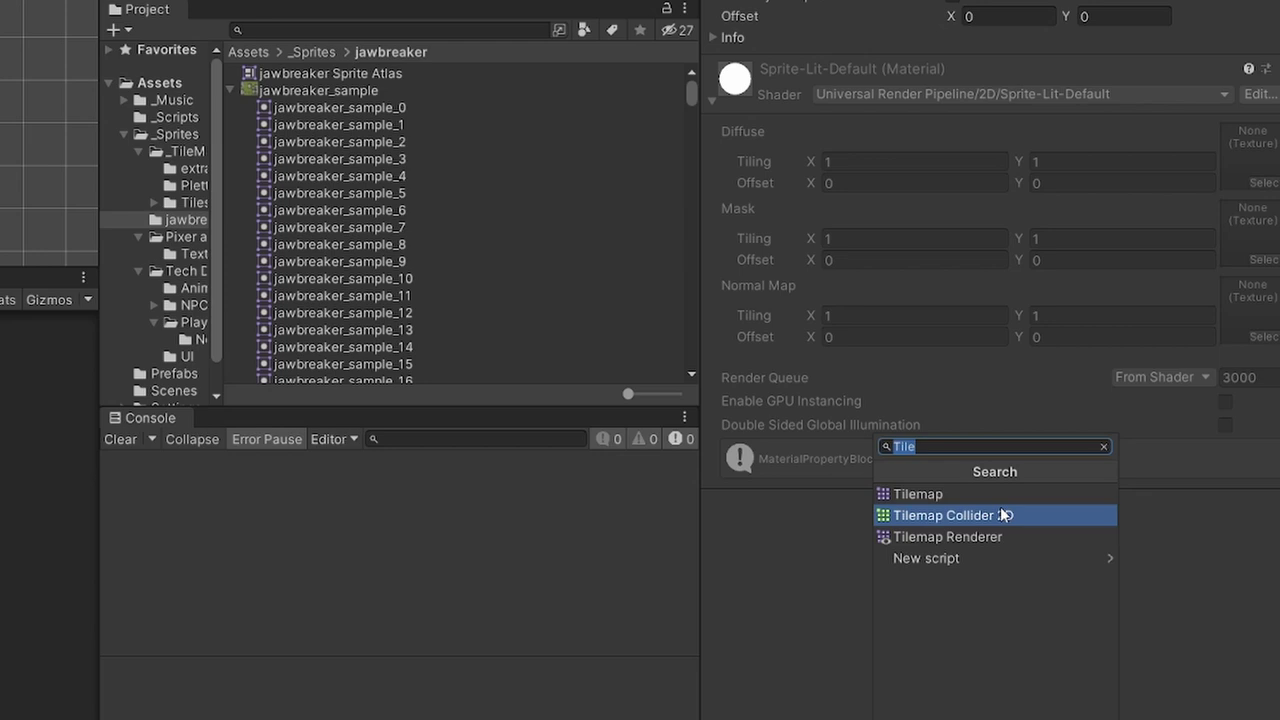
pyautogui.write('Comp')
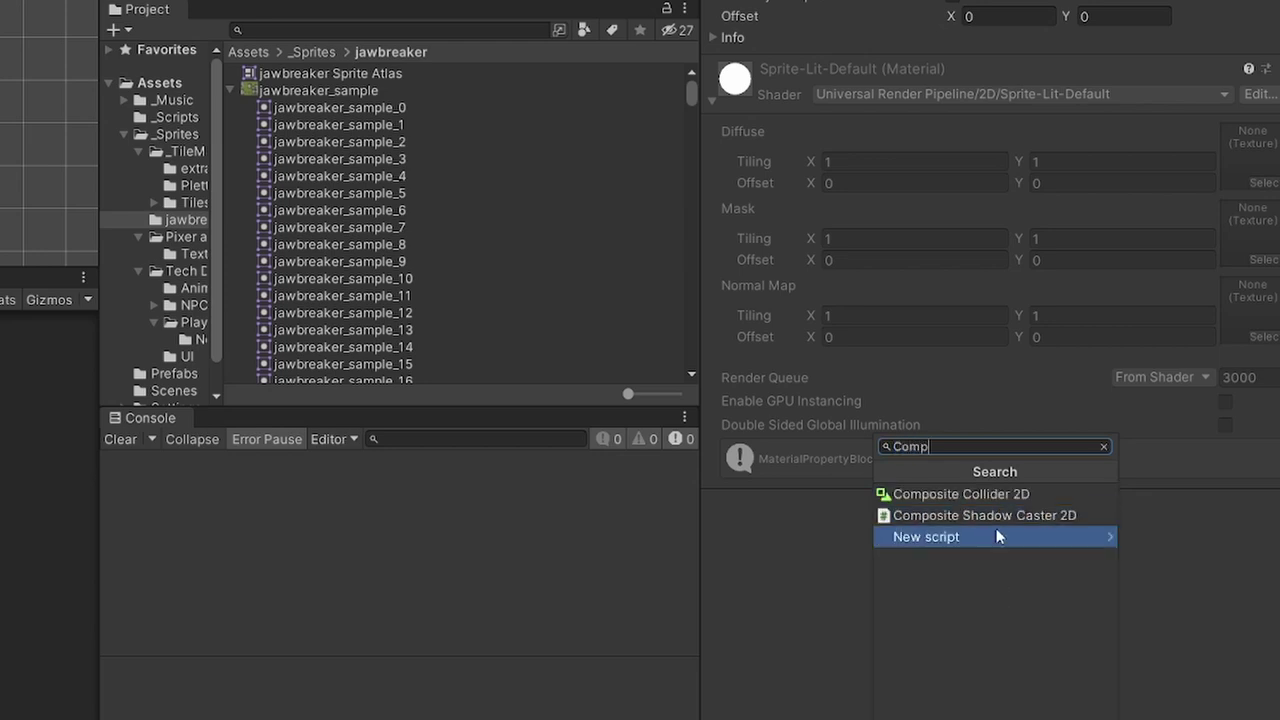
pyautogui.click(946, 500)
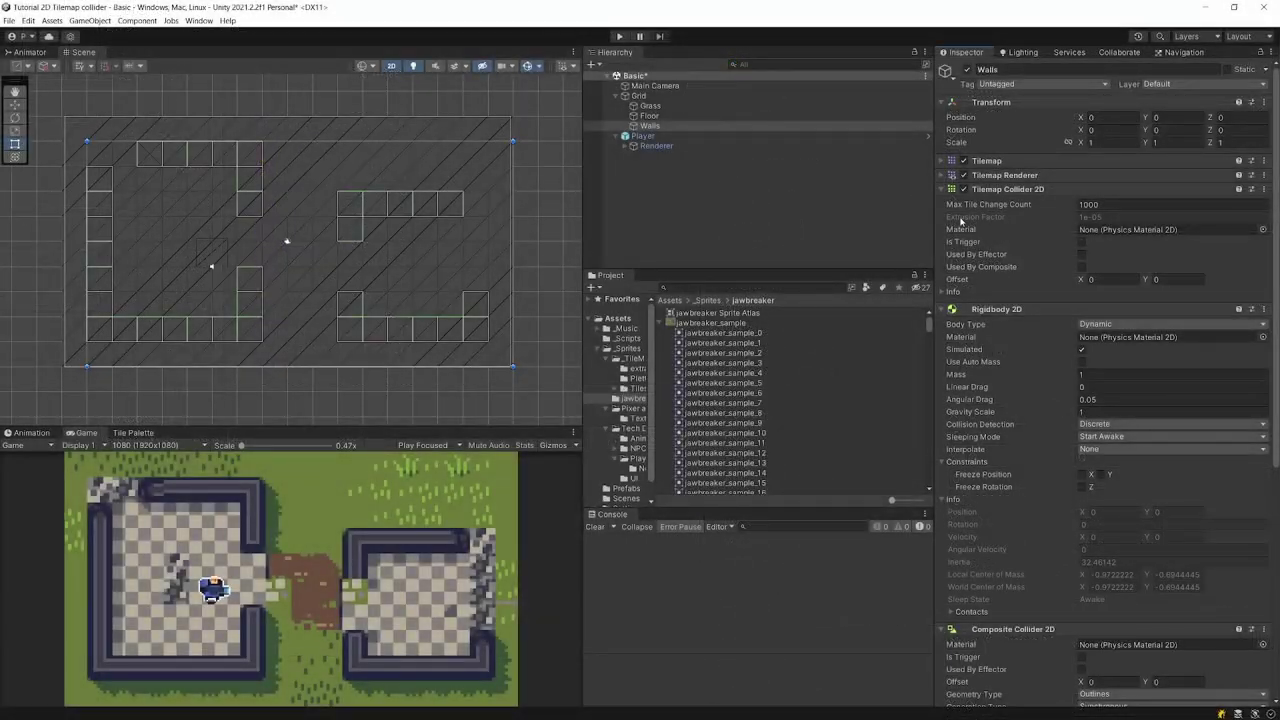
pyautogui.click(947, 190)
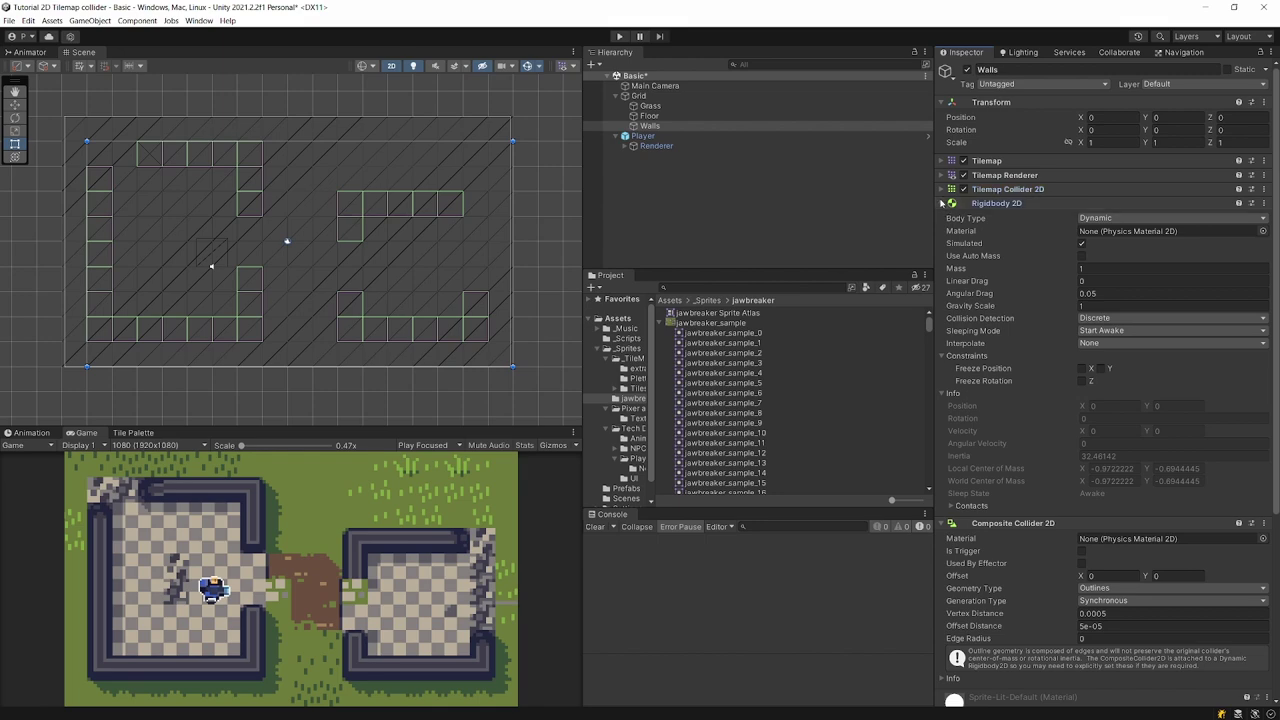
pyautogui.click(1056, 205)
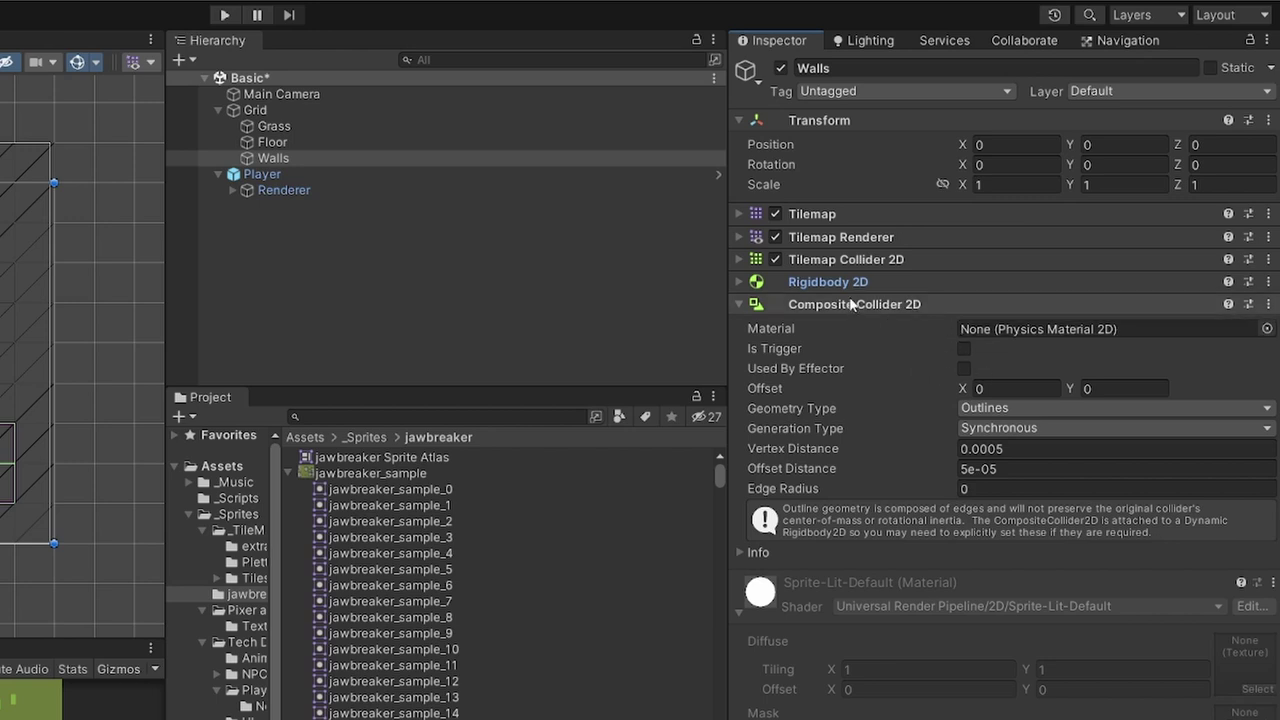
# - Tick Used By Composite on Walls' Tilemap Collider 2D so the tile colliders merge into one outline
pyautogui.click(828, 263)
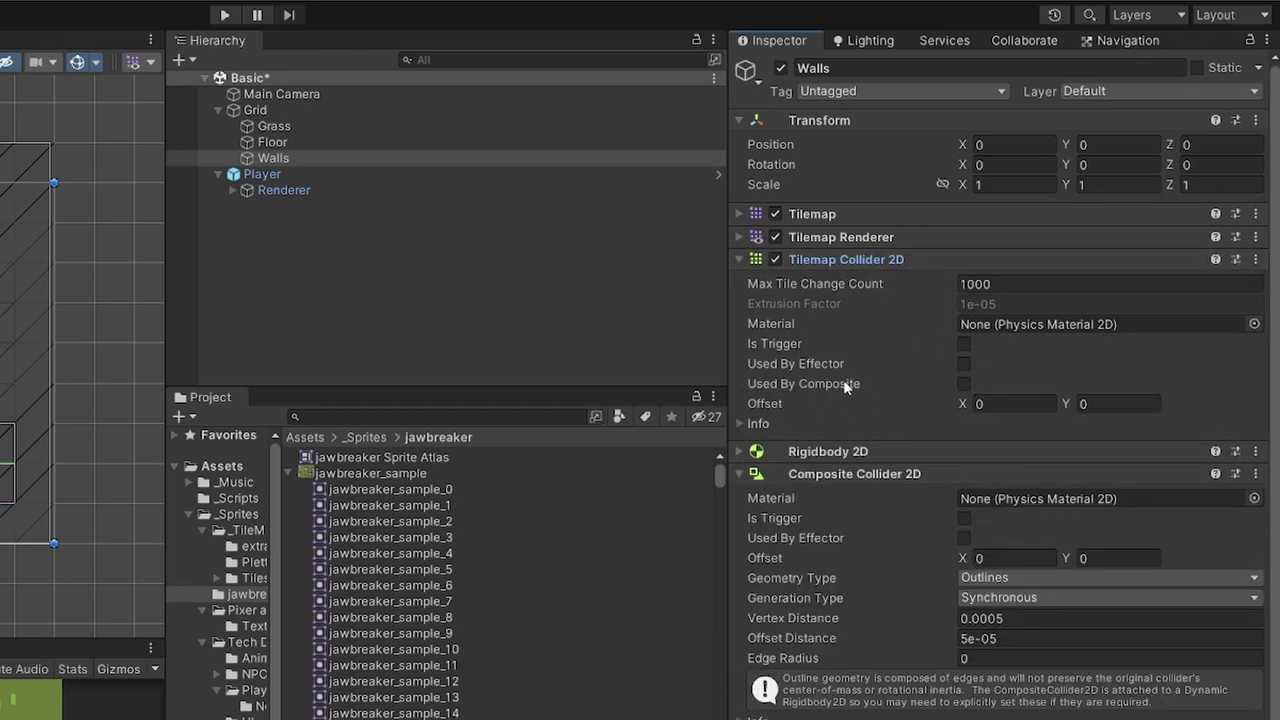
pyautogui.click(964, 383)
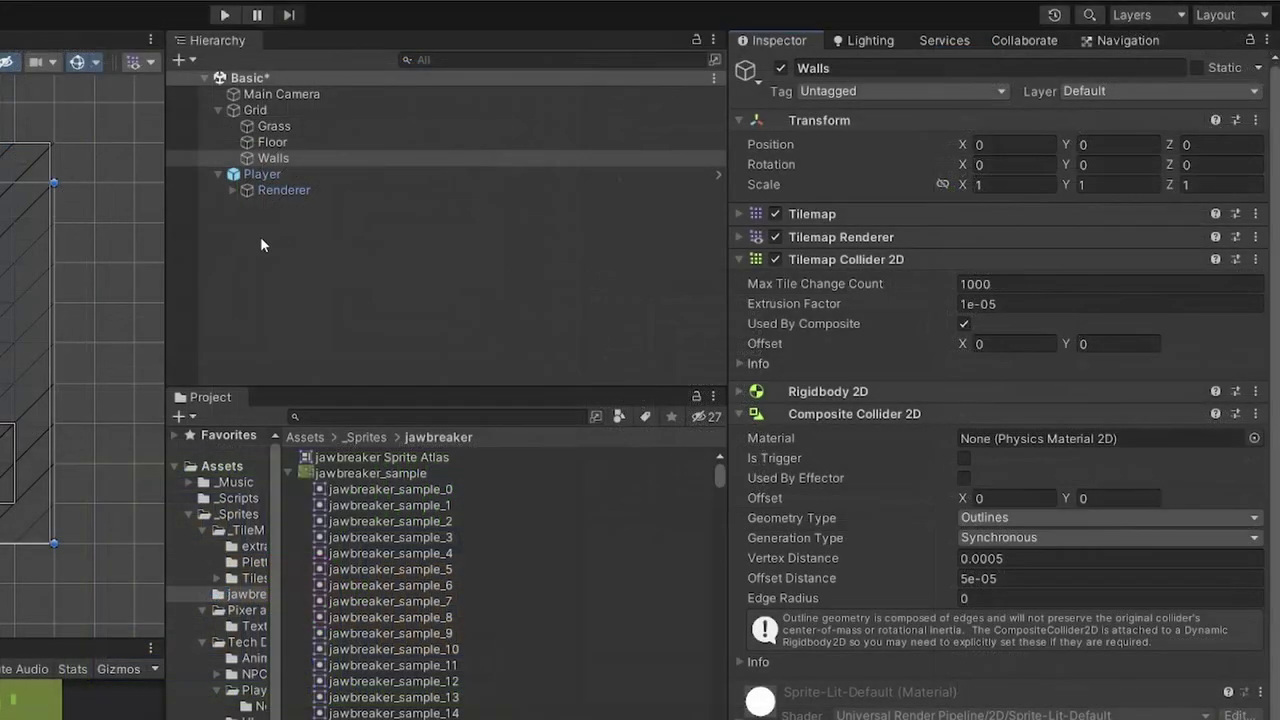
pyautogui.click(741, 414)
pyautogui.click(741, 391)
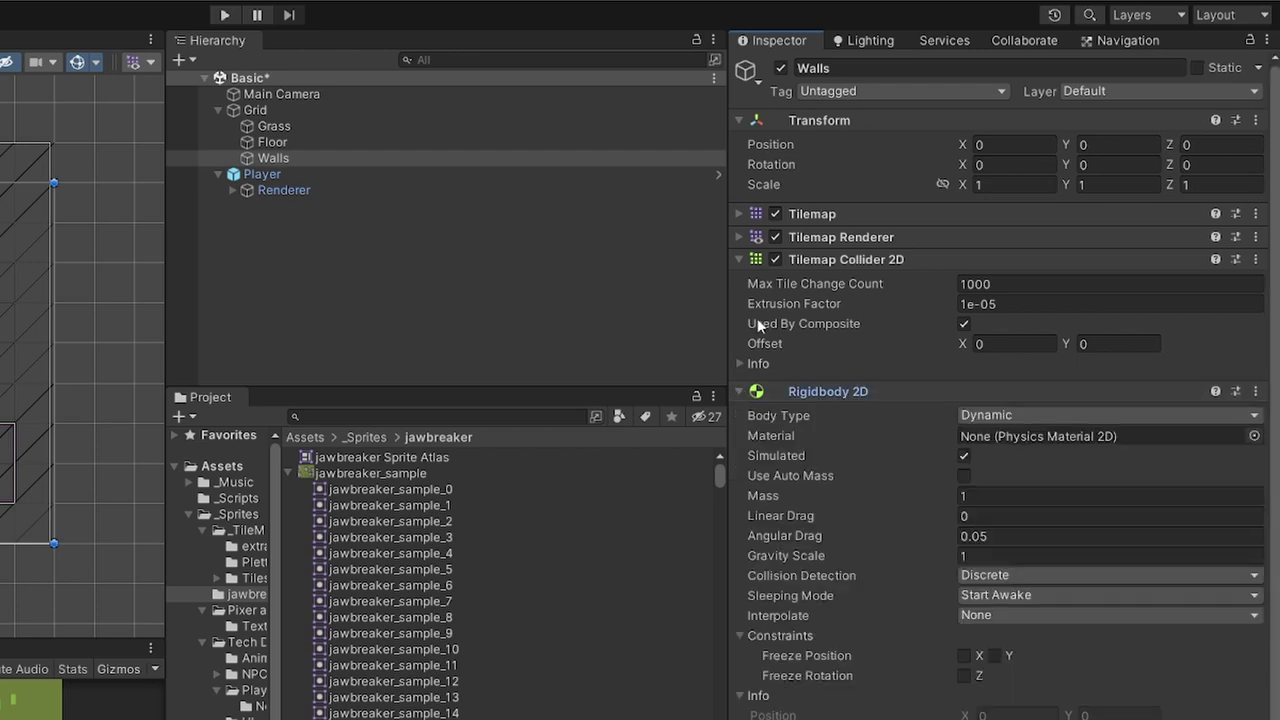
pyautogui.click(741, 259)
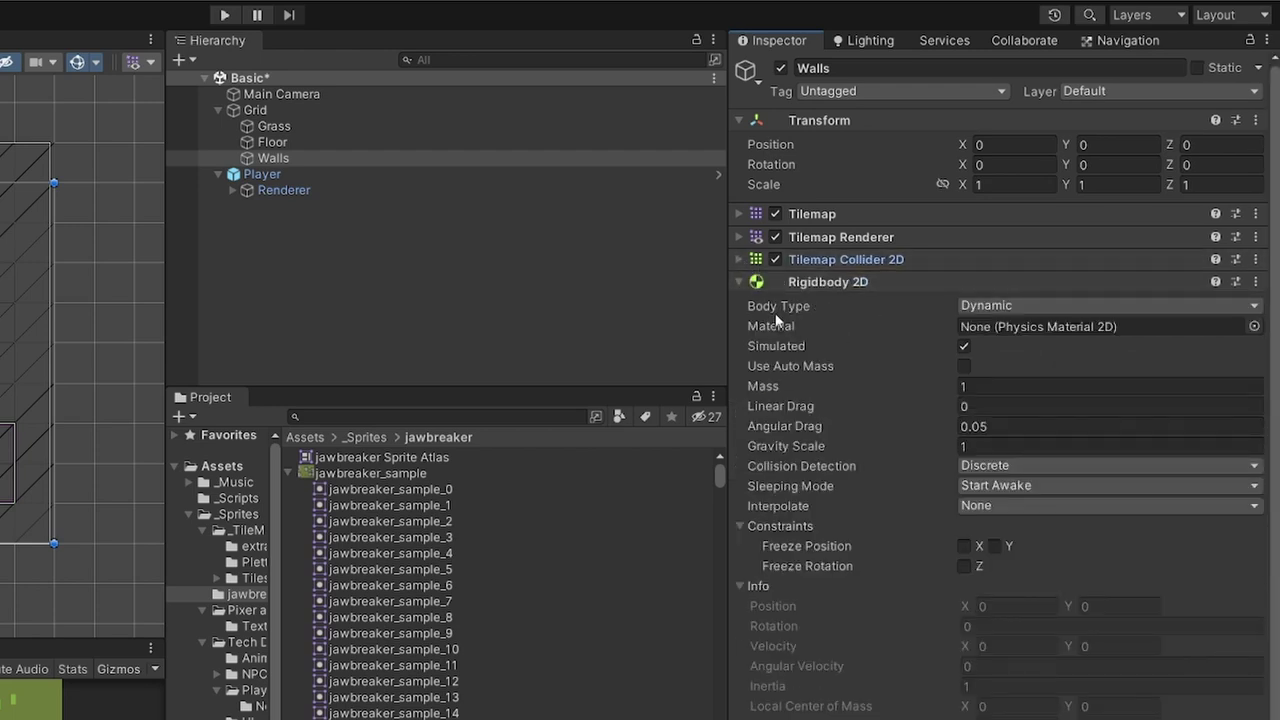
# - Set the Walls Rigidbody 2D body type to Static and enter play mode
pyautogui.click(1050, 305)
pyautogui.click(1030, 366)
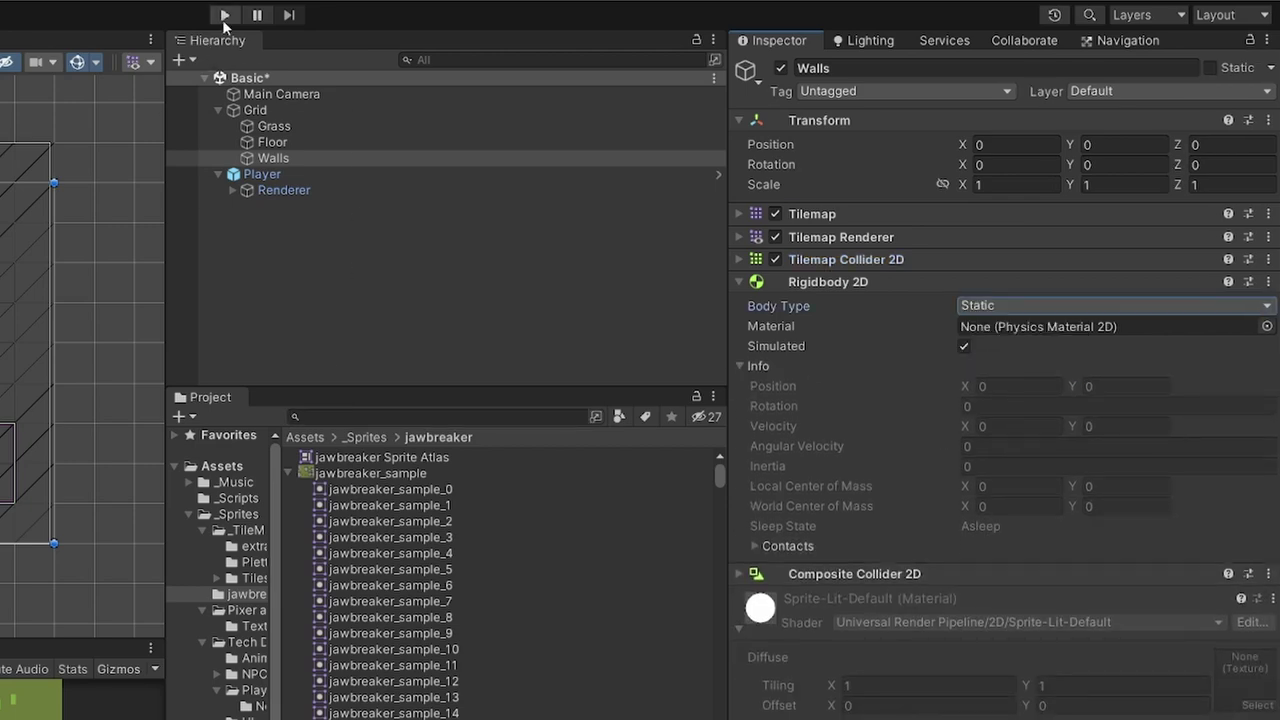
pyautogui.click(224, 15)
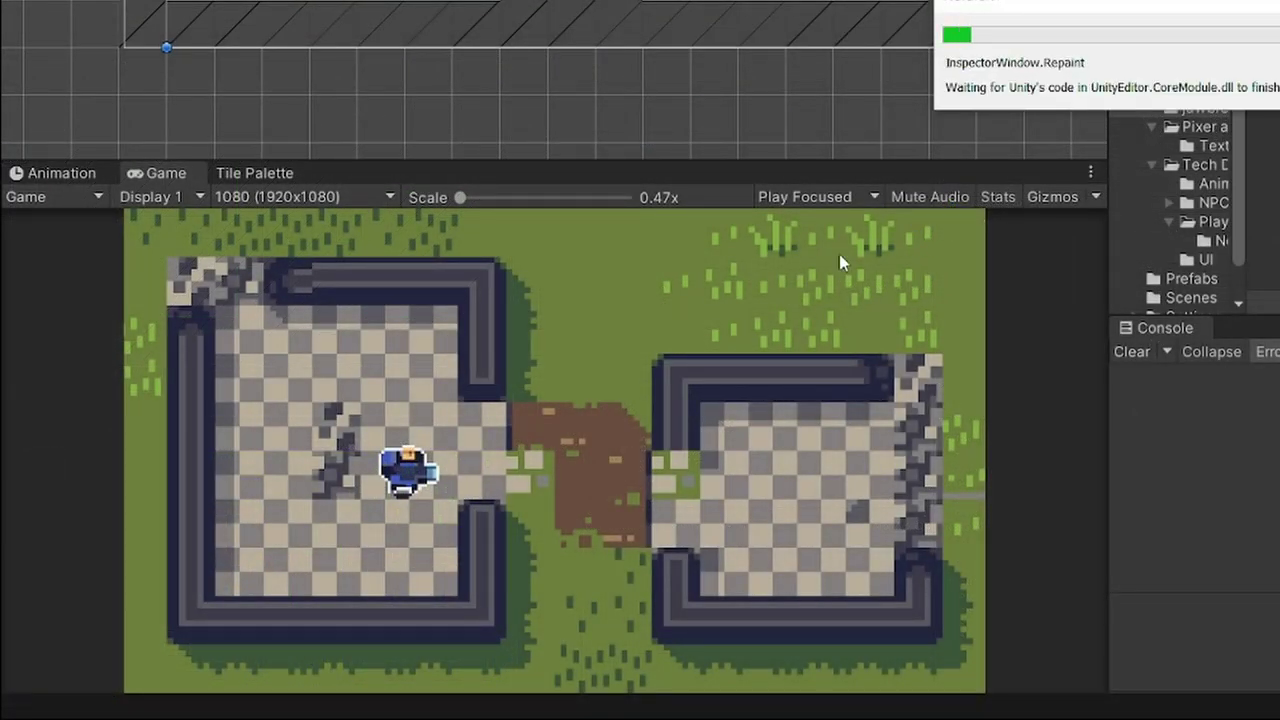
# - Walk the player around the left room with W, A, S, D to confirm the walls block movement
pyautogui.press('w')
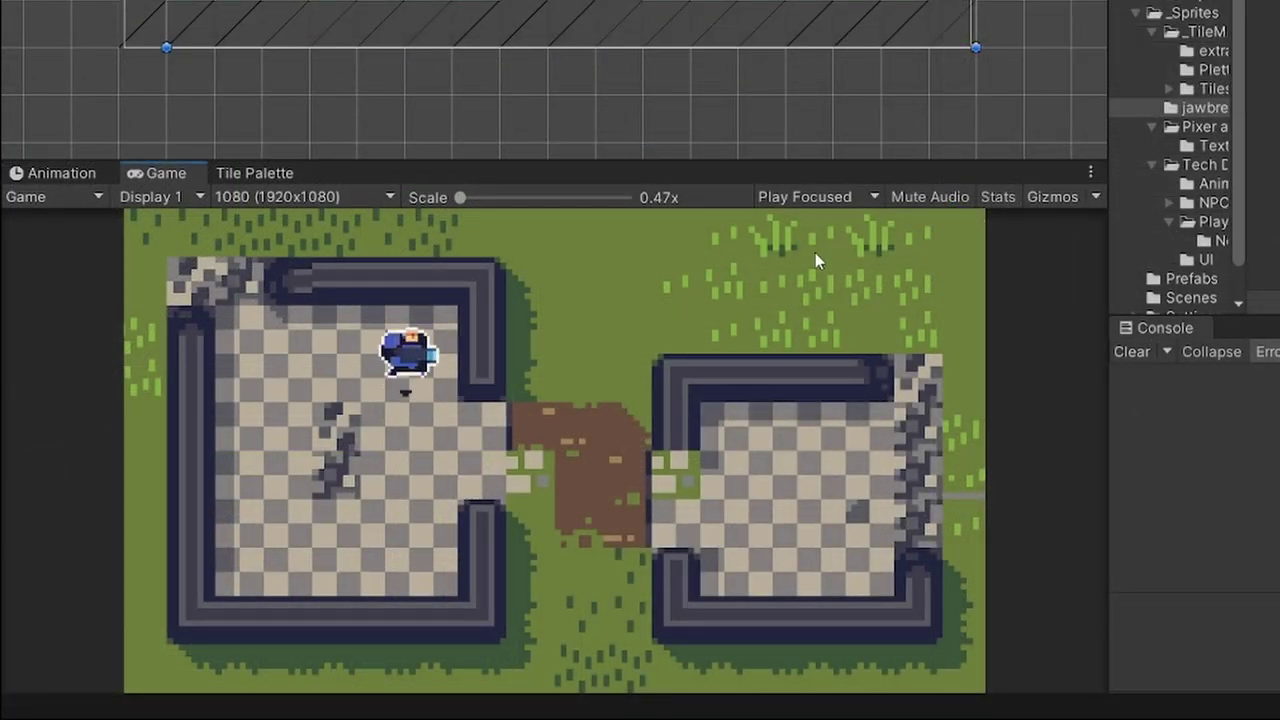
pyautogui.press('d')
pyautogui.press('a')
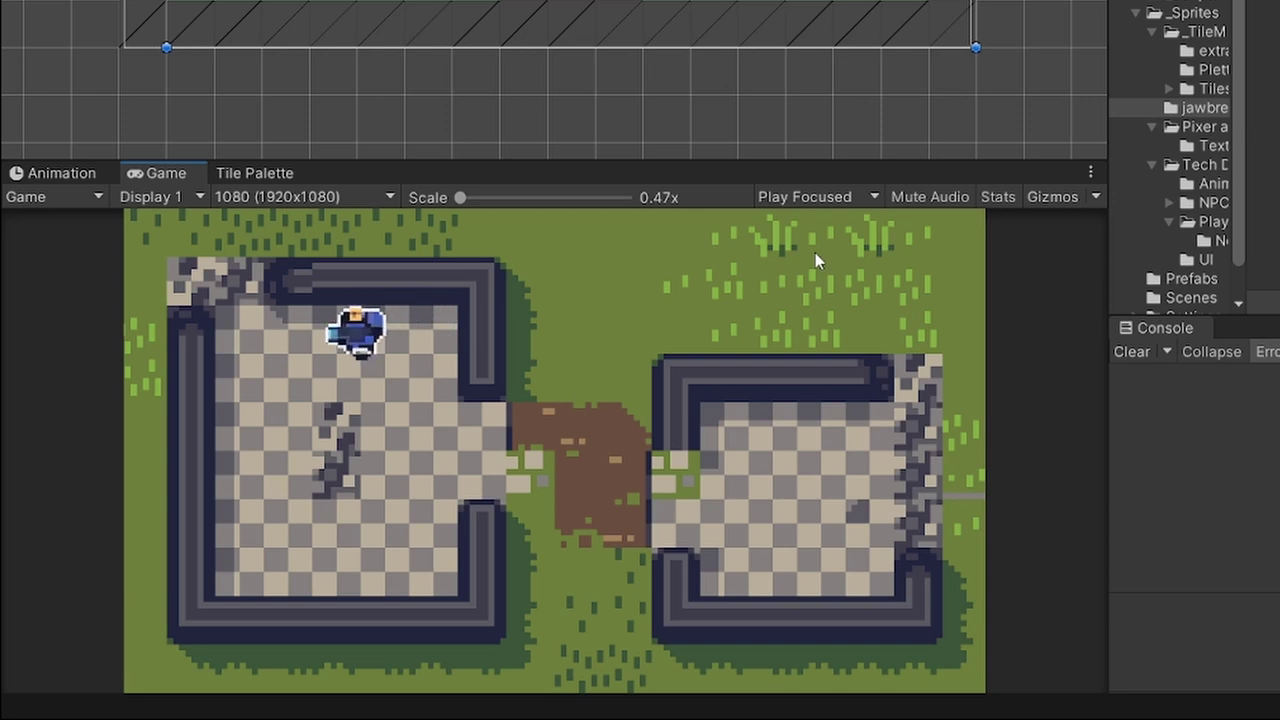
pyautogui.press('w')
pyautogui.press('s')
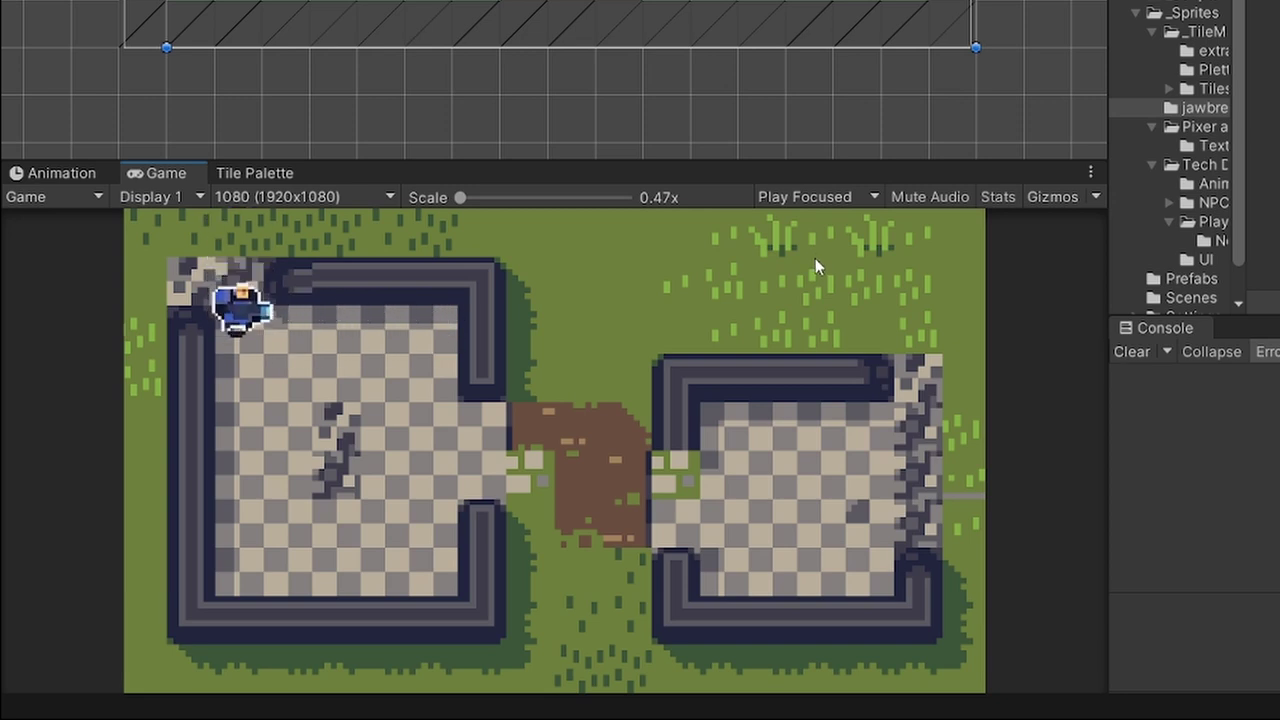
pyautogui.press('d')
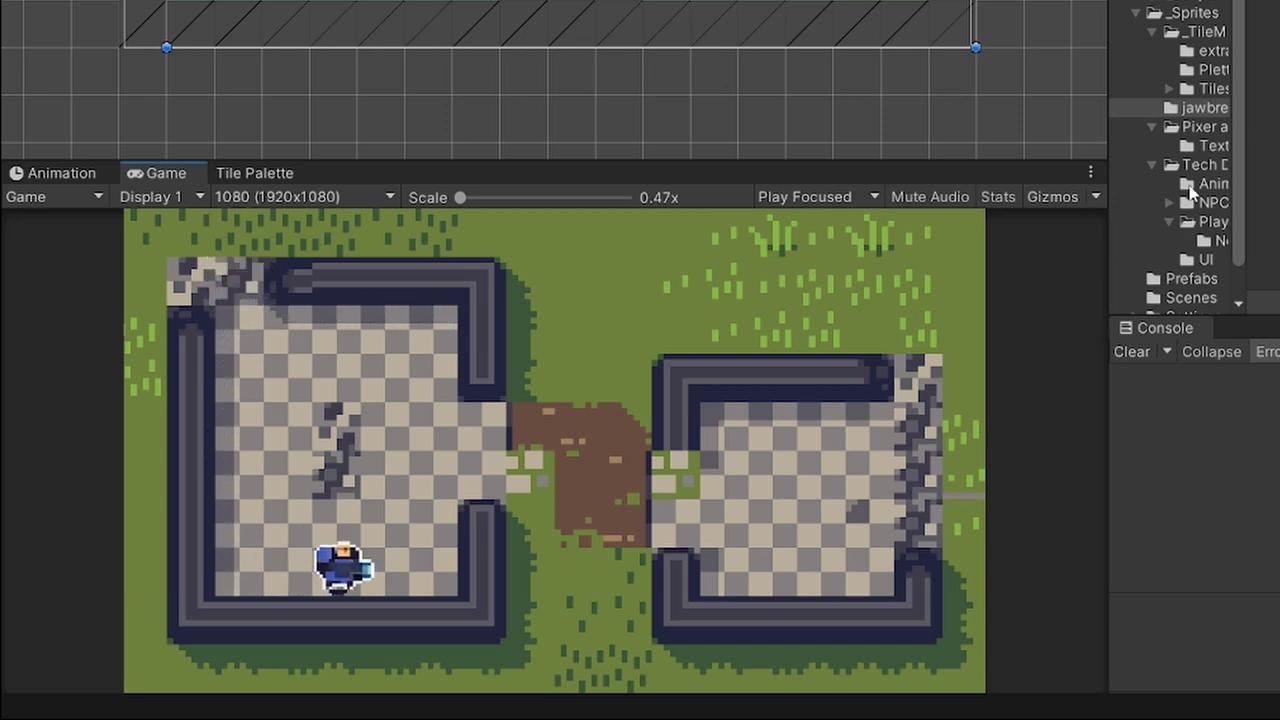
pyautogui.press('w')
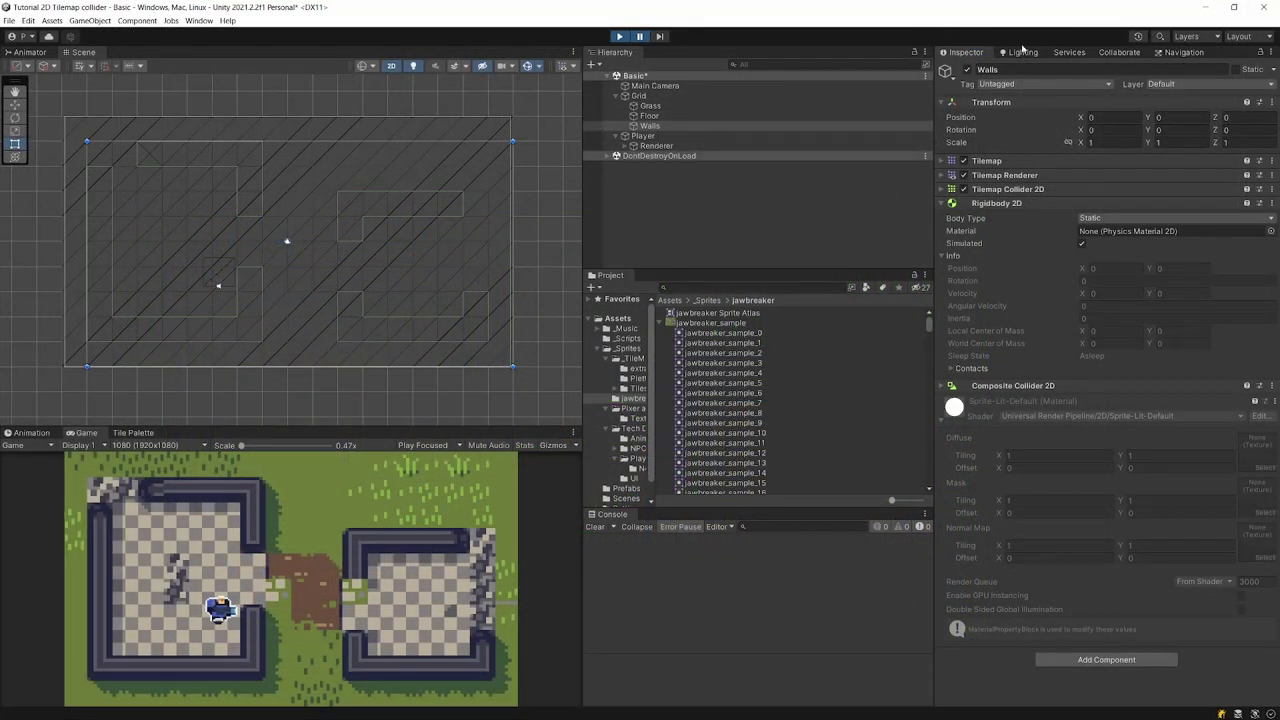
# - Switch Walls' Rigidbody 2D to Dynamic, resume the game to watch the walls fall, then stop play
pyautogui.click(1114, 217)
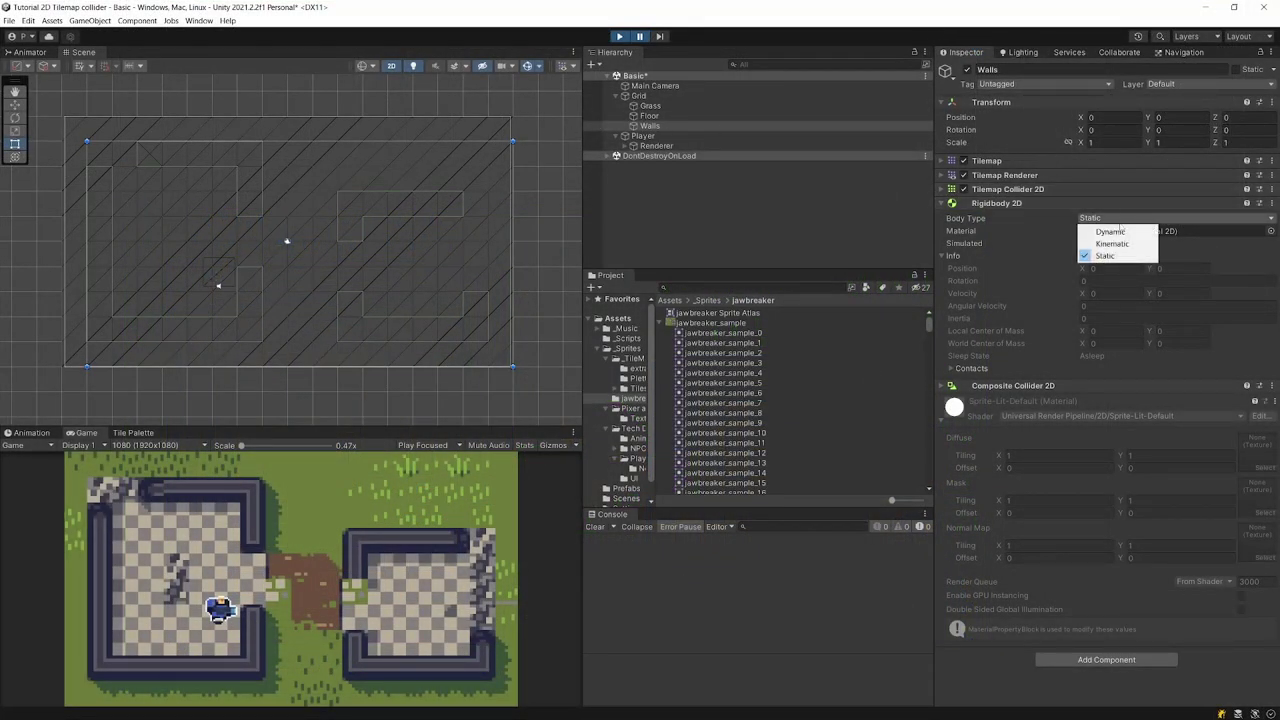
pyautogui.click(1090, 230)
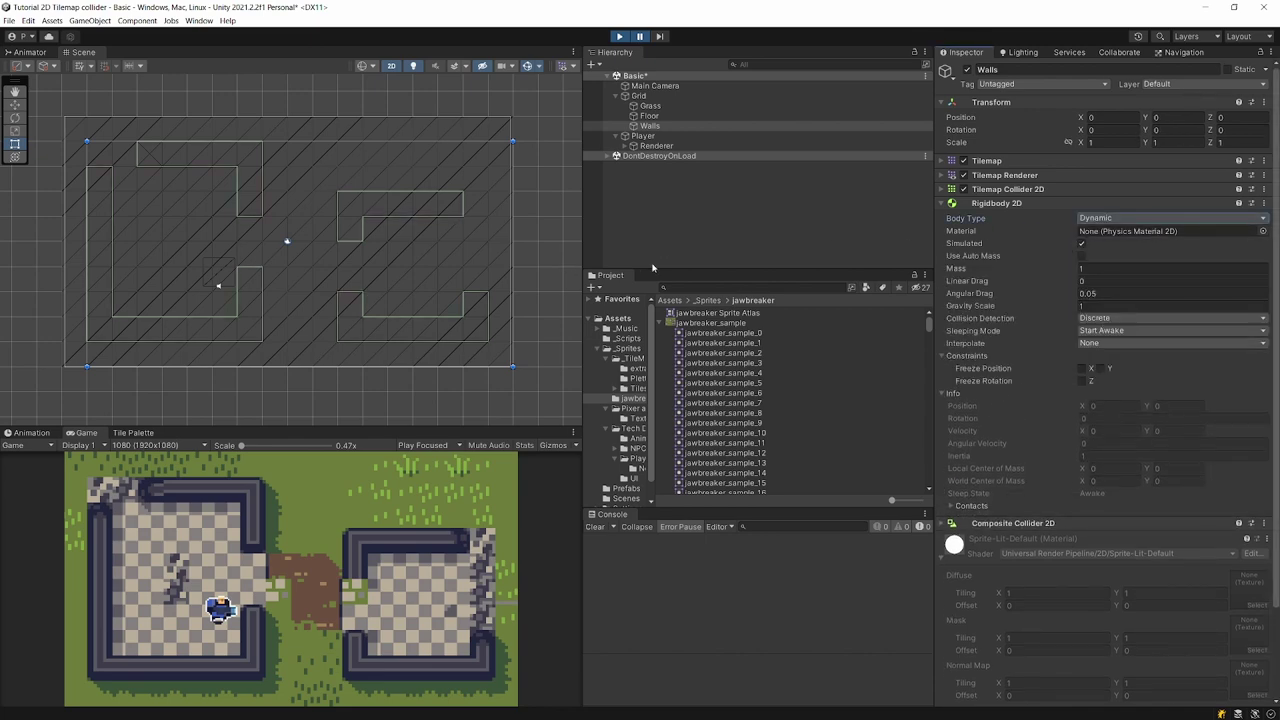
pyautogui.click(640, 37)
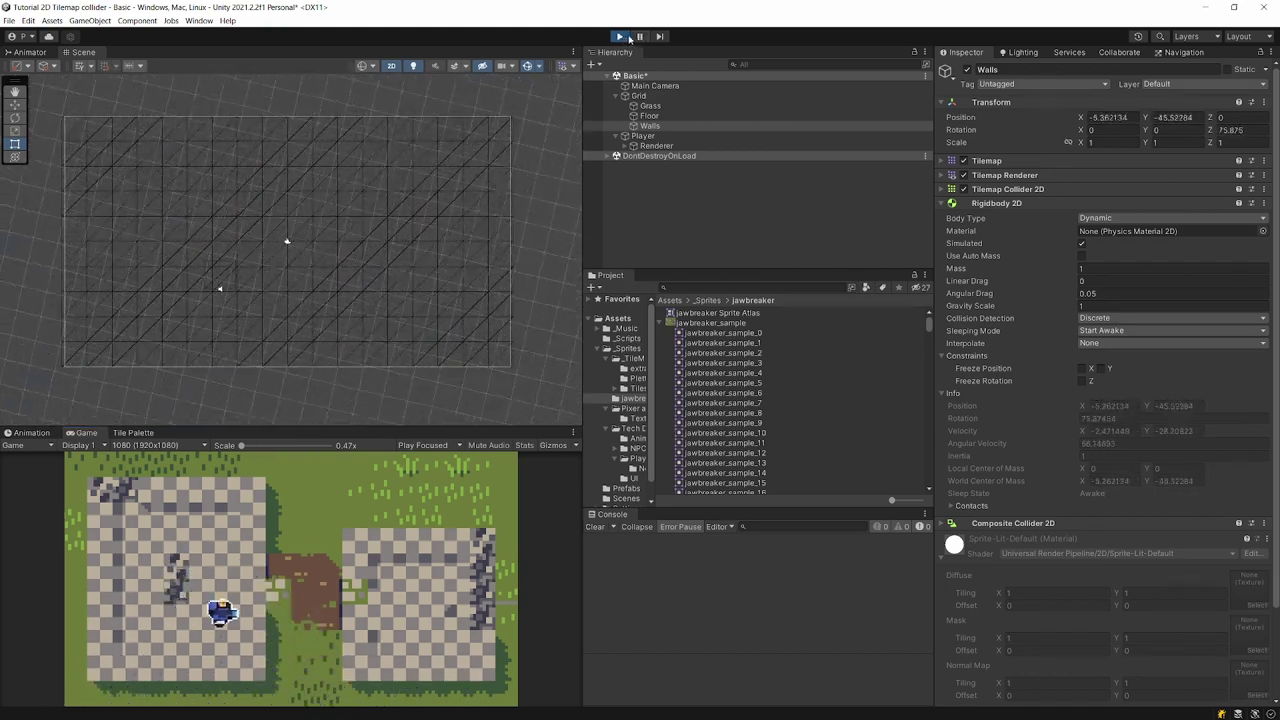
pyautogui.click(620, 37)
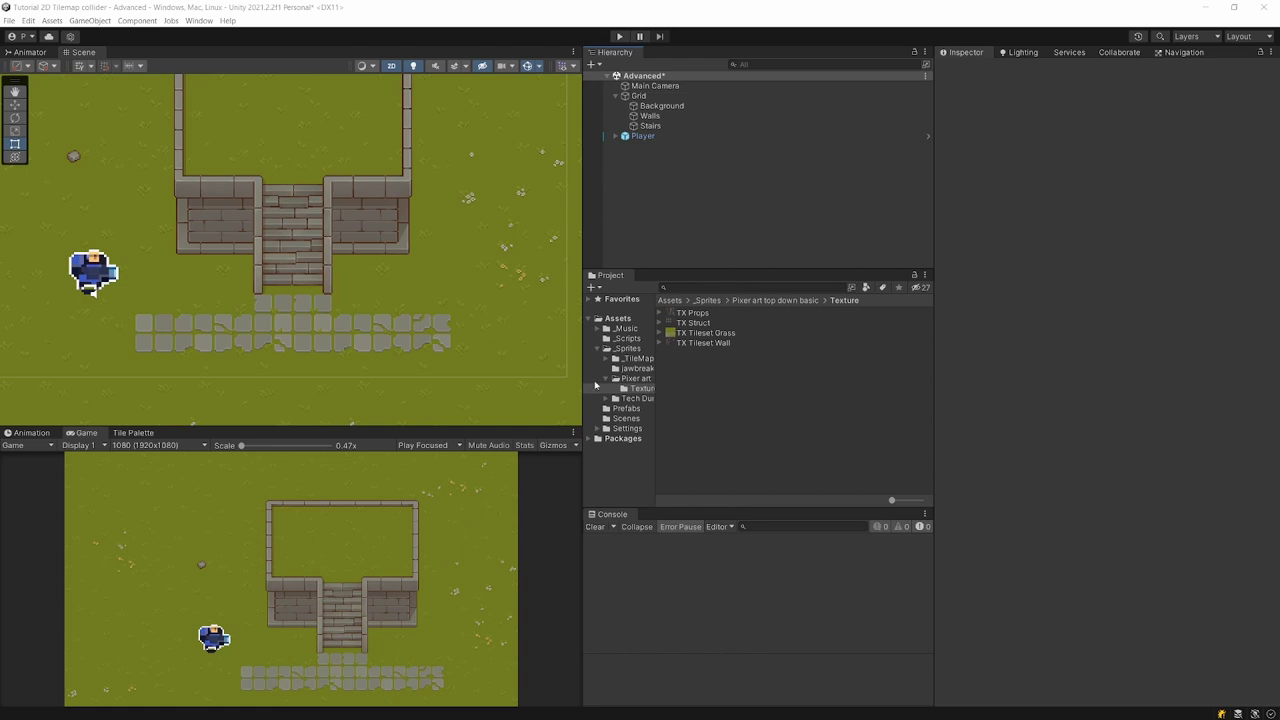
pyautogui.moveTo(279, 199); pyautogui.dragTo(343, 318, button='middle')
pyautogui.click(680, 106)
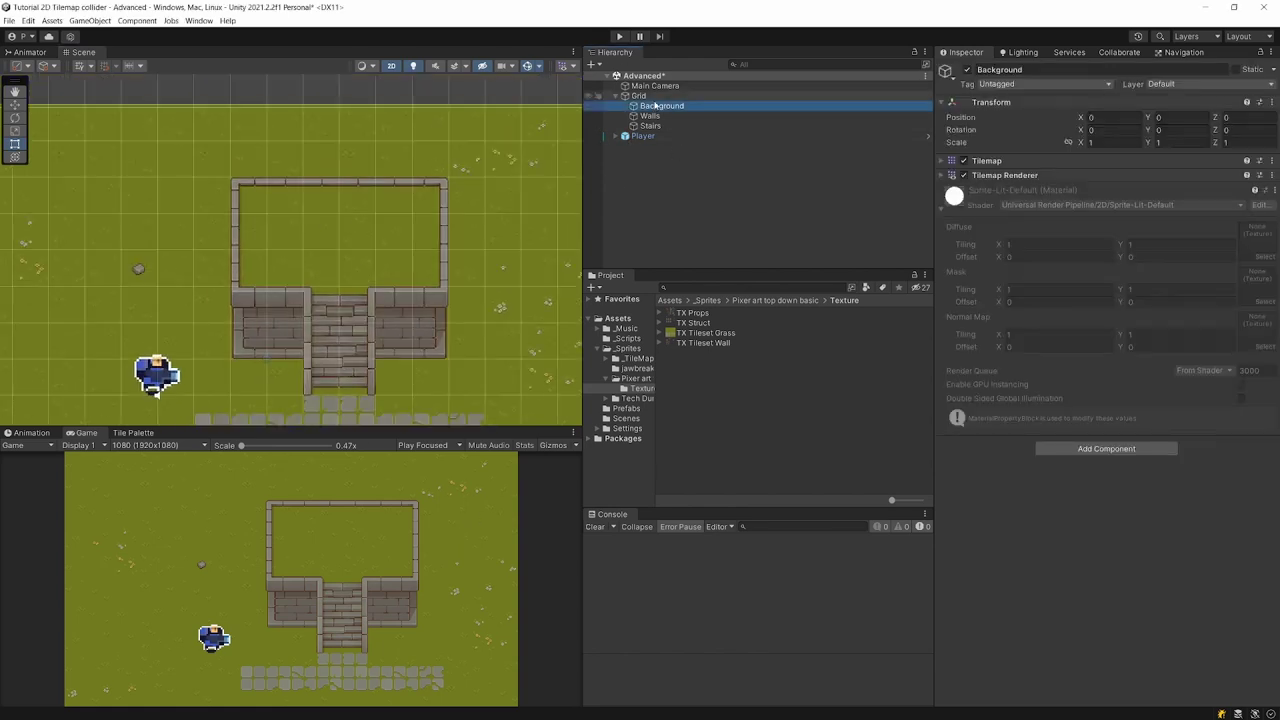
pyautogui.keyDown('shift'); pyautogui.click(686, 127); pyautogui.keyUp('shift')
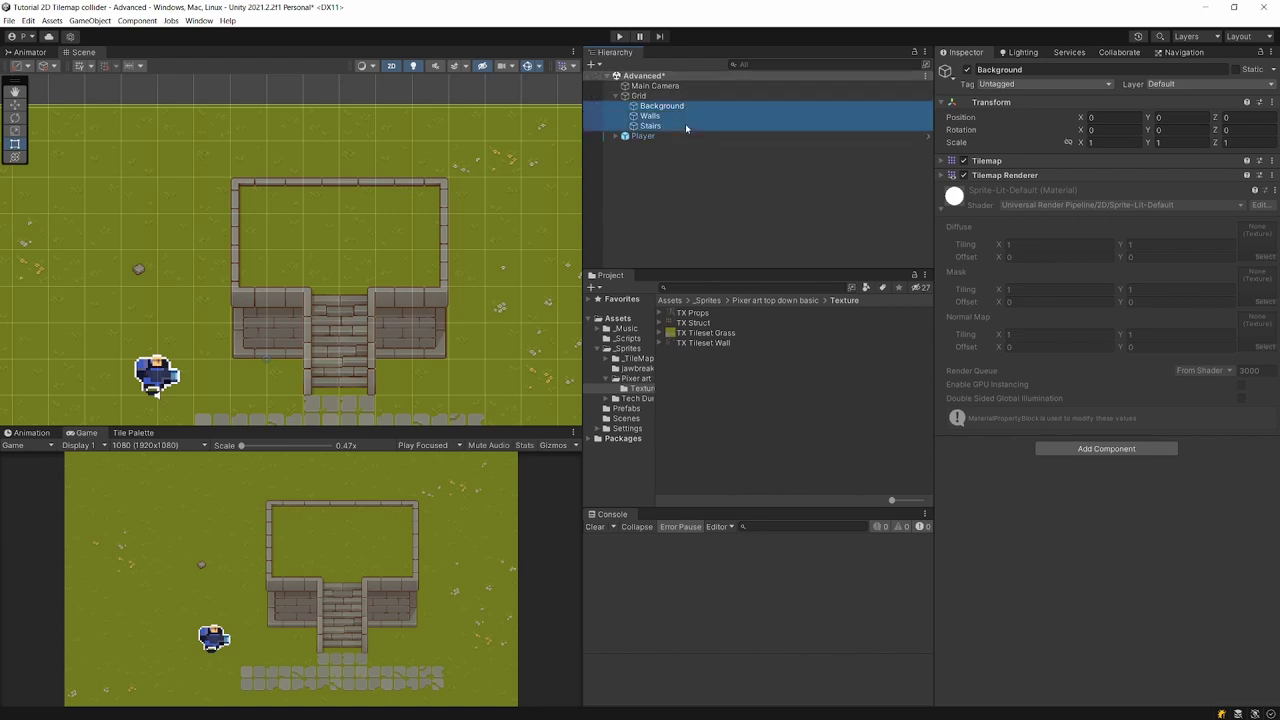
pyautogui.click(966, 69)
pyautogui.scroll(-3, 505, 268)
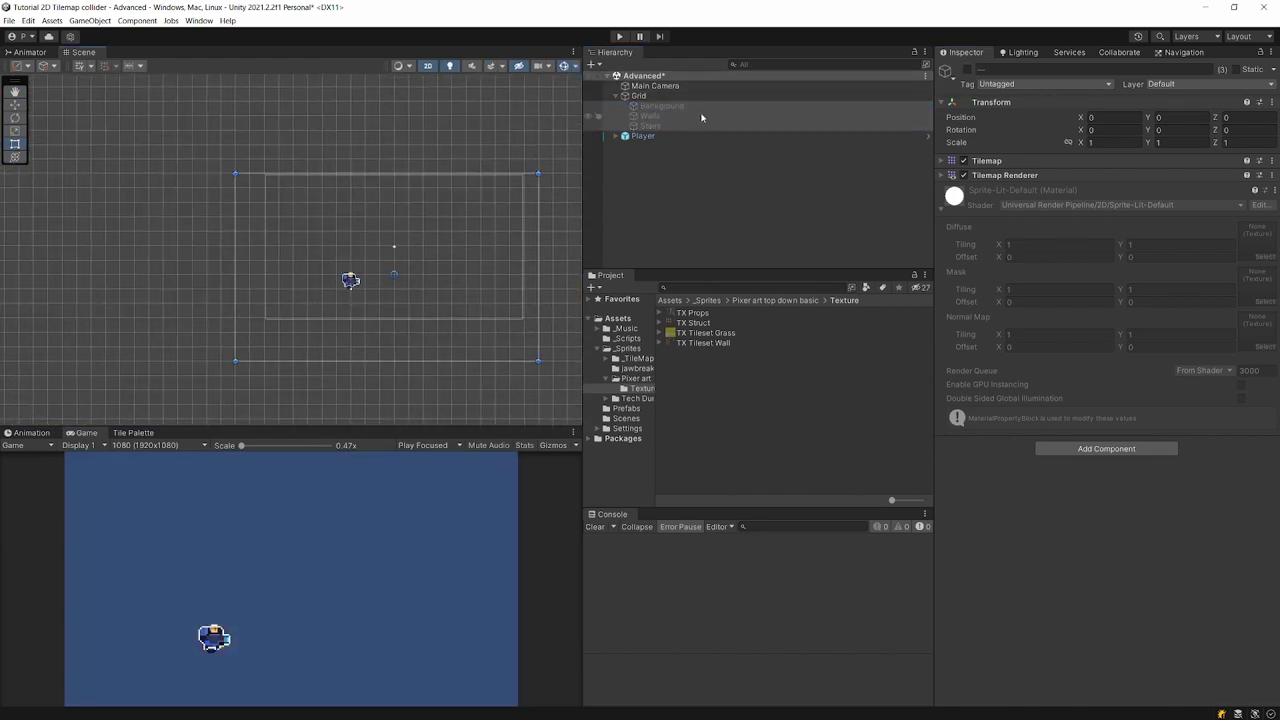
pyautogui.click(680, 106)
pyautogui.click(966, 69)
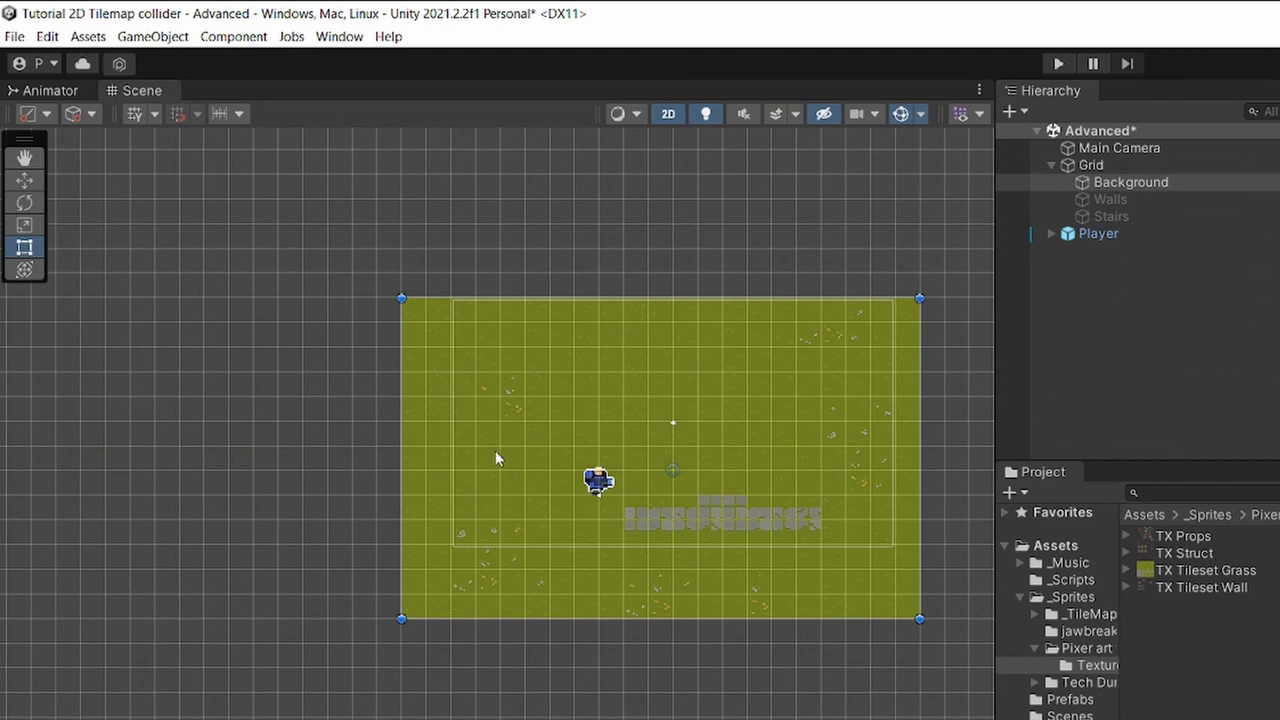
pyautogui.scroll(3, 495, 458)
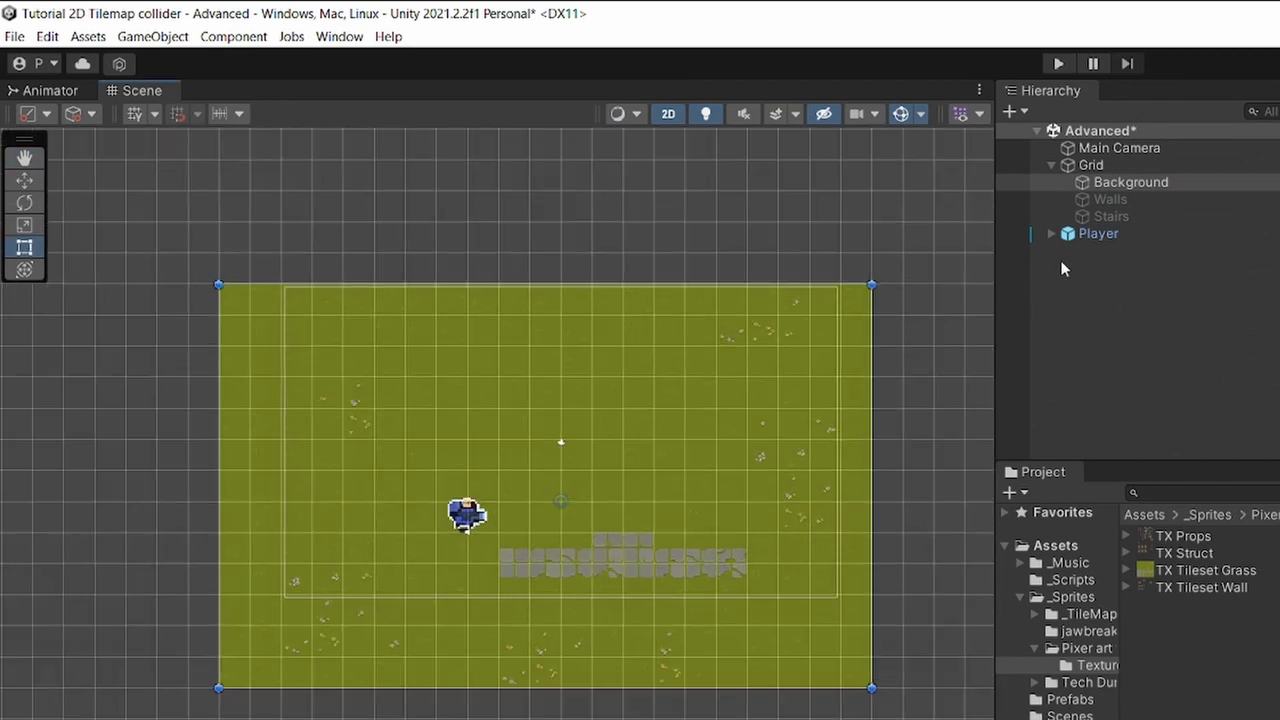
pyautogui.click(1140, 199)
pyautogui.hotkey('alt', 'shift', 'a')
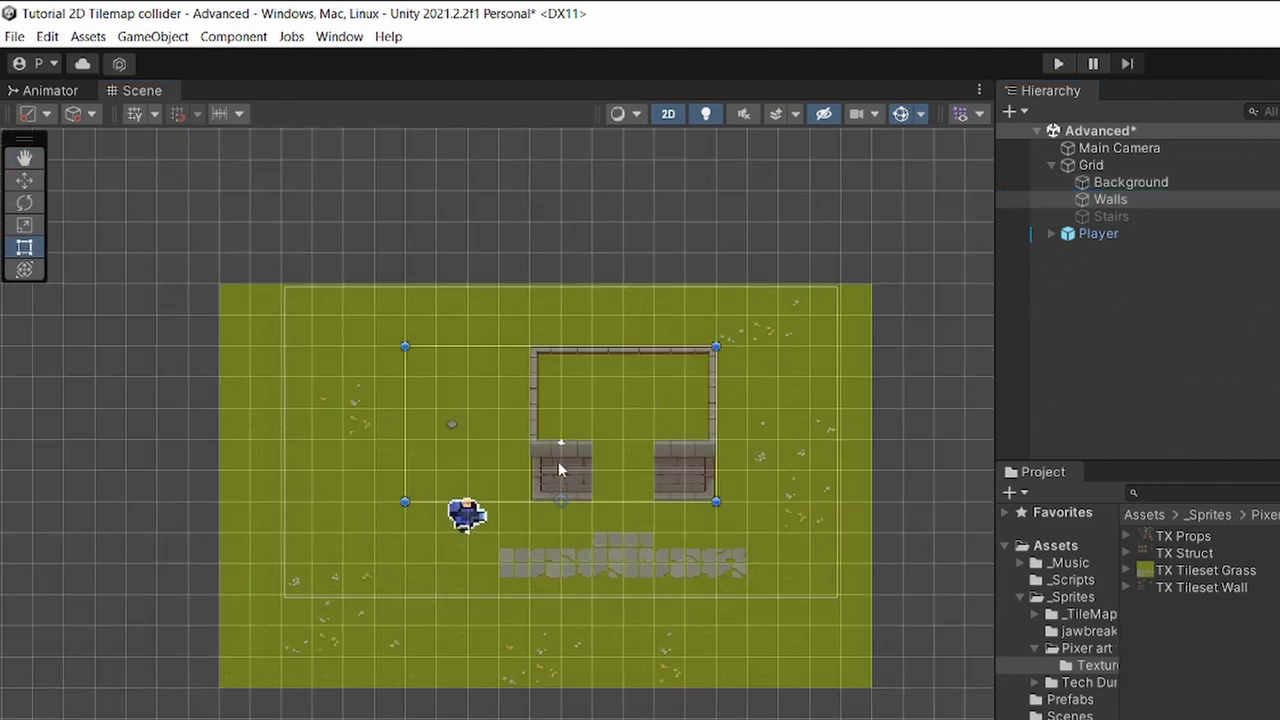
pyautogui.scroll(1, 576, 442)
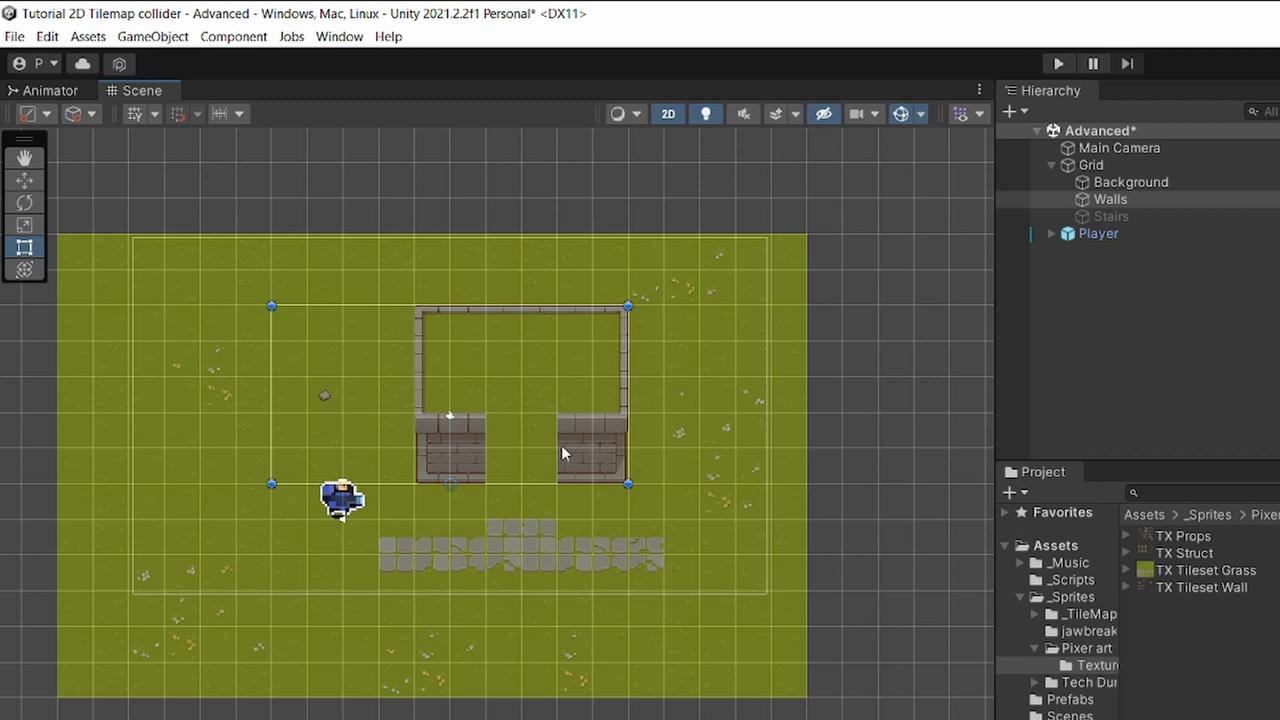
pyautogui.click(1108, 216)
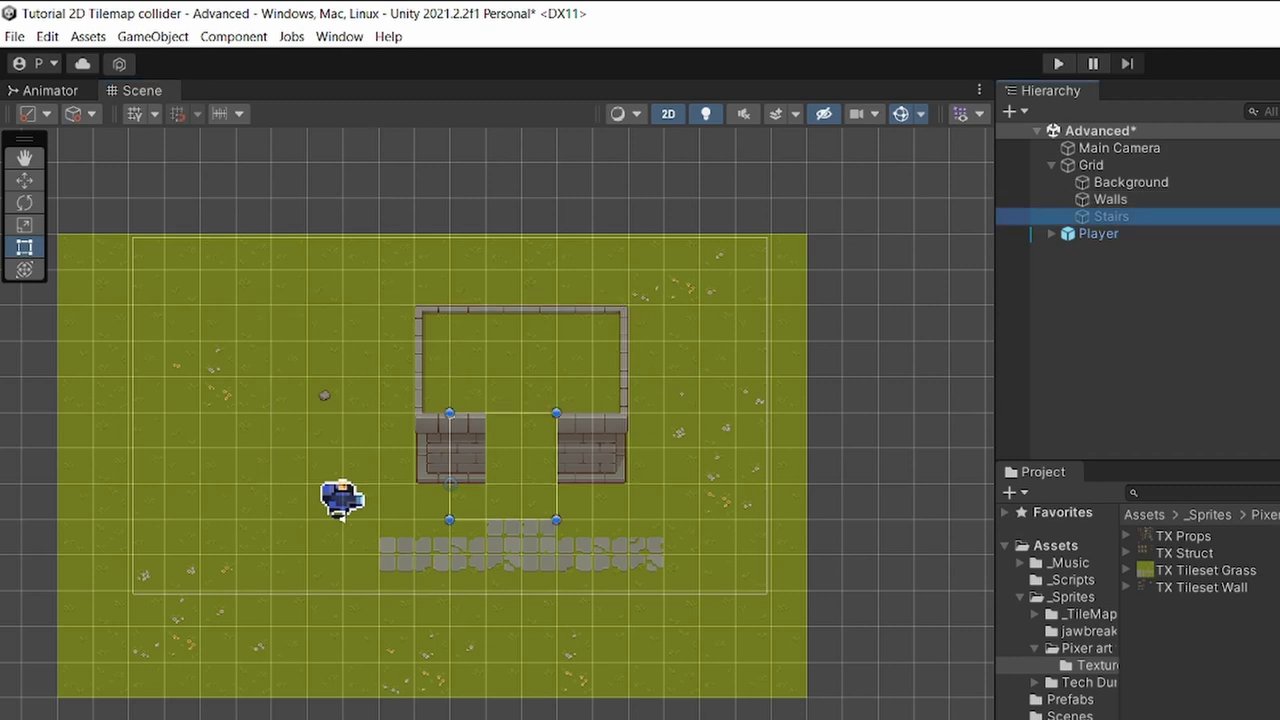
pyautogui.hotkey('alt', 'shift', 'a')
pyautogui.scroll(2, 430, 477)
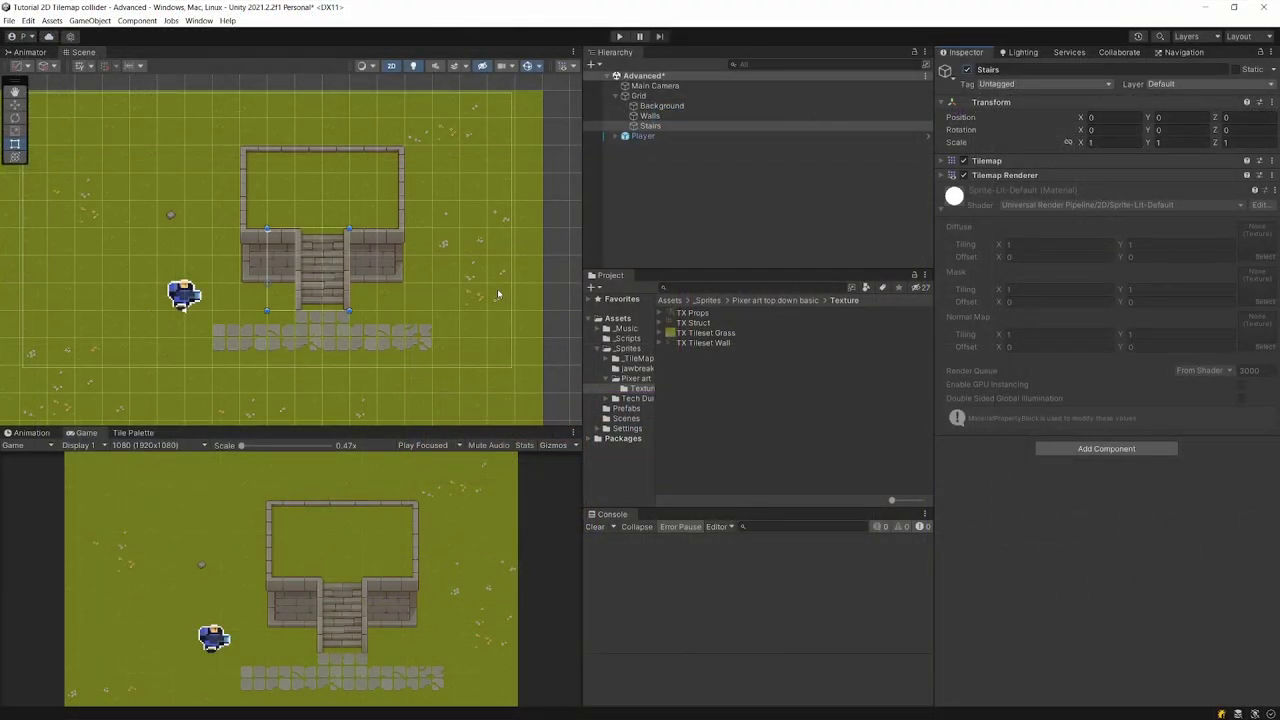
pyautogui.scroll(1, 340, 290)
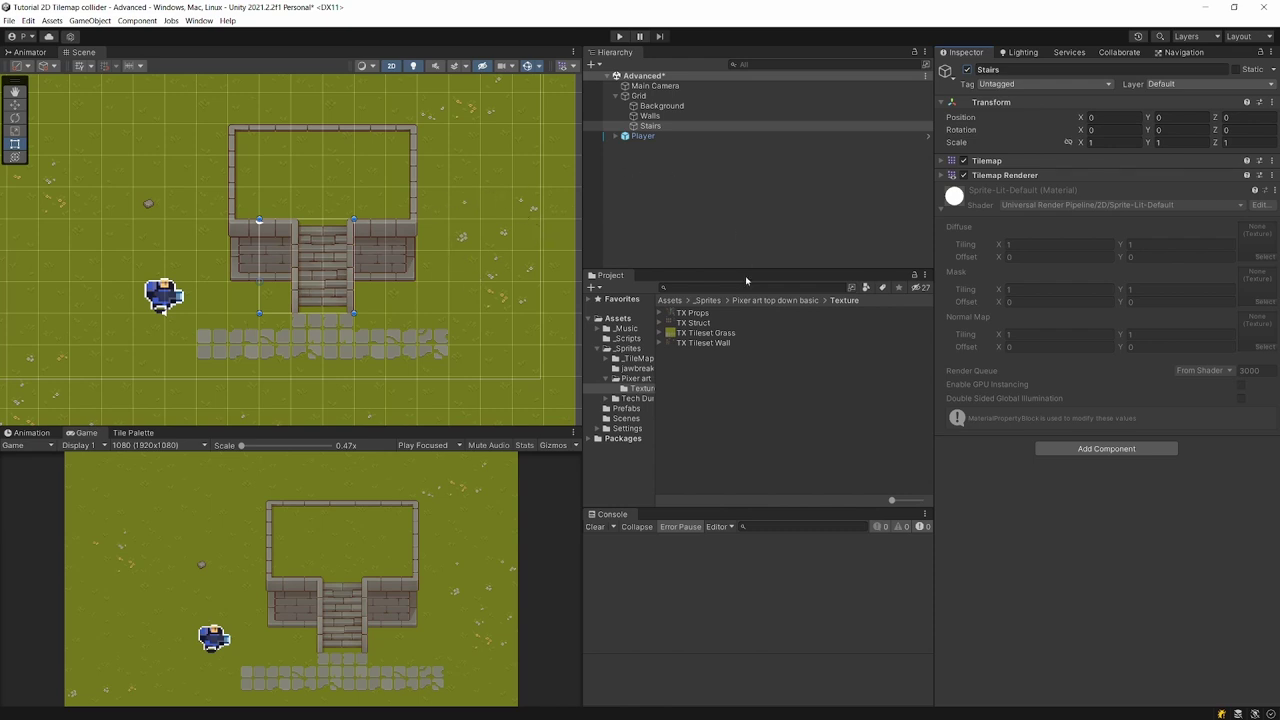
pyautogui.click(637, 388)
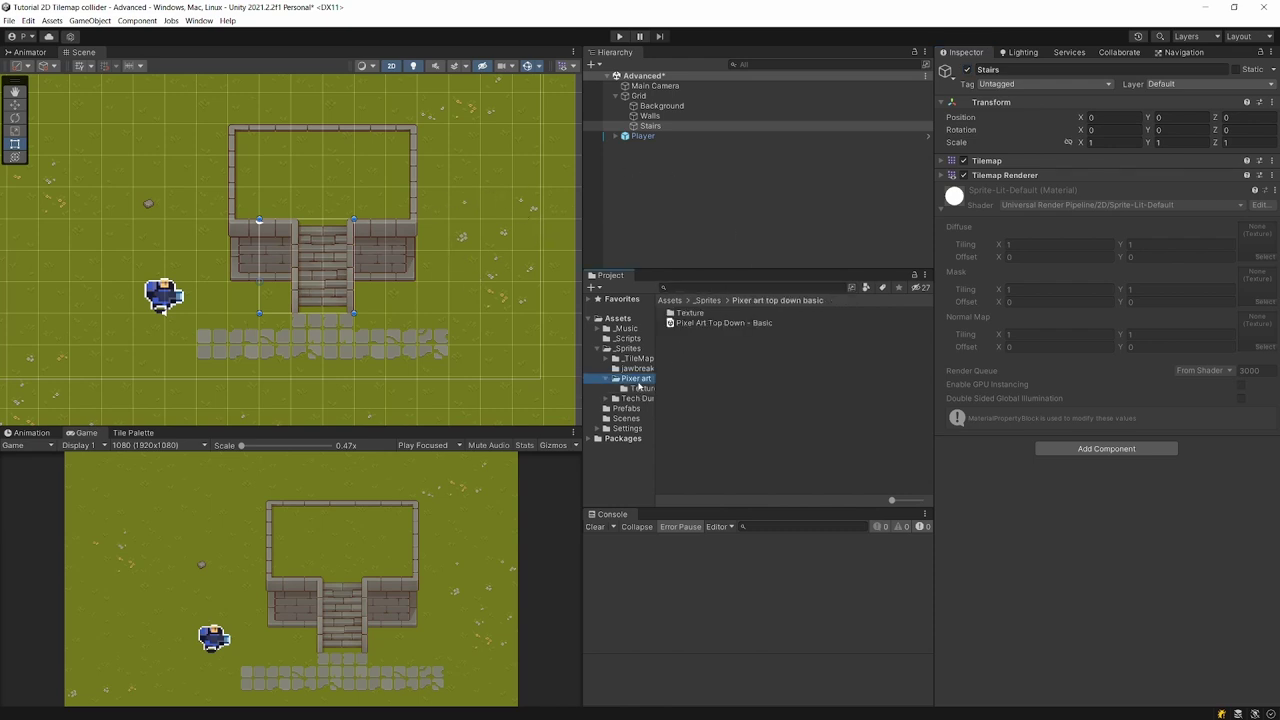
# - Review the TX Struct texture's sprites in the Sprite Editor, then close it
pyautogui.click(706, 321)
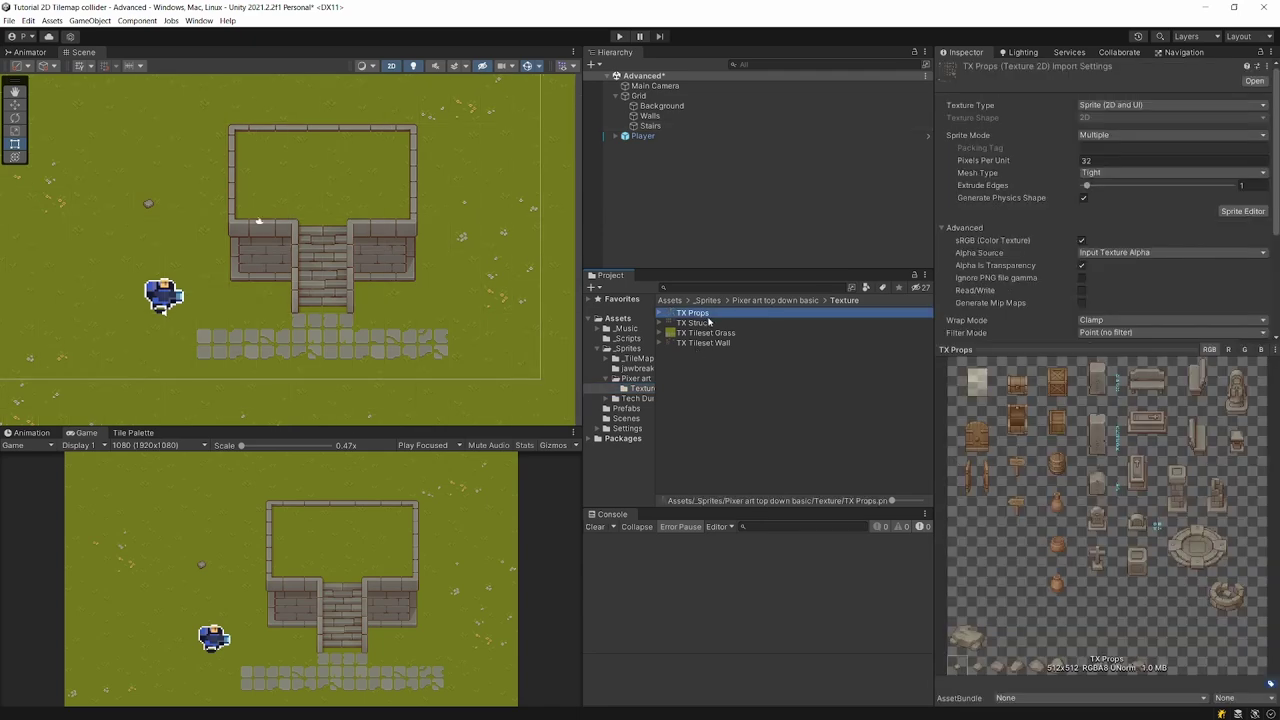
pyautogui.click(1242, 211)
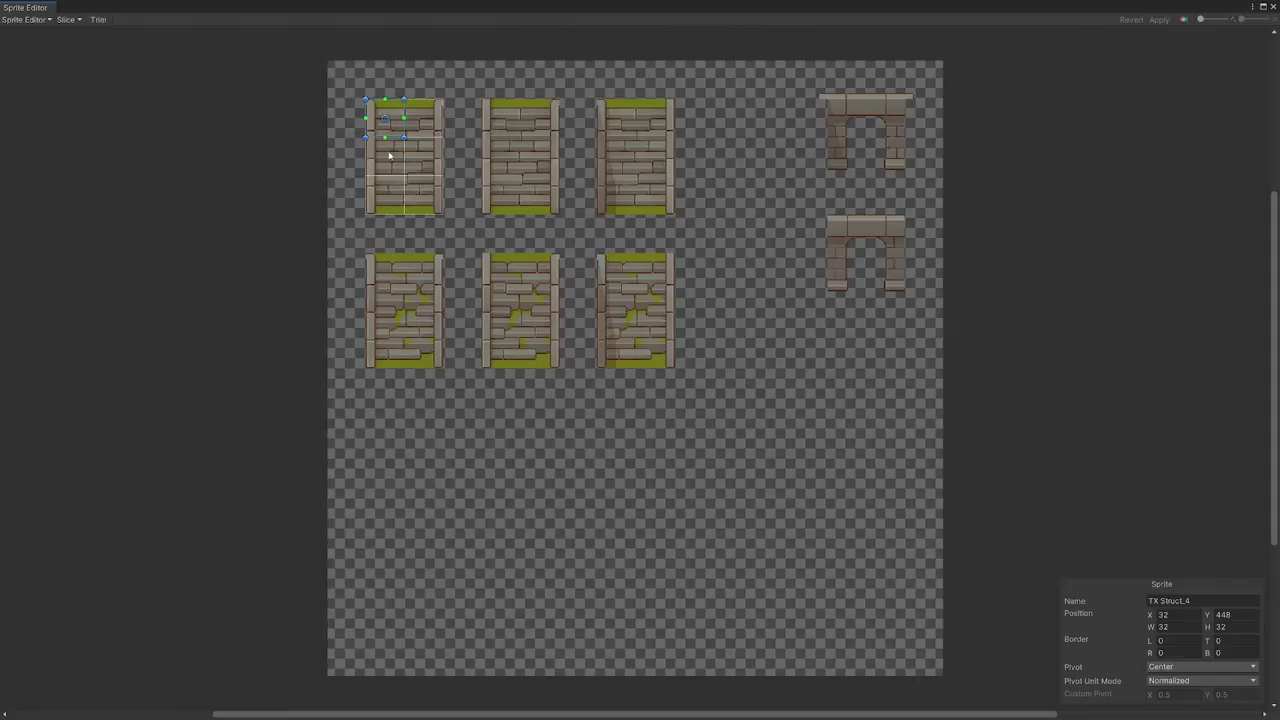
pyautogui.scroll(5, 385, 250)
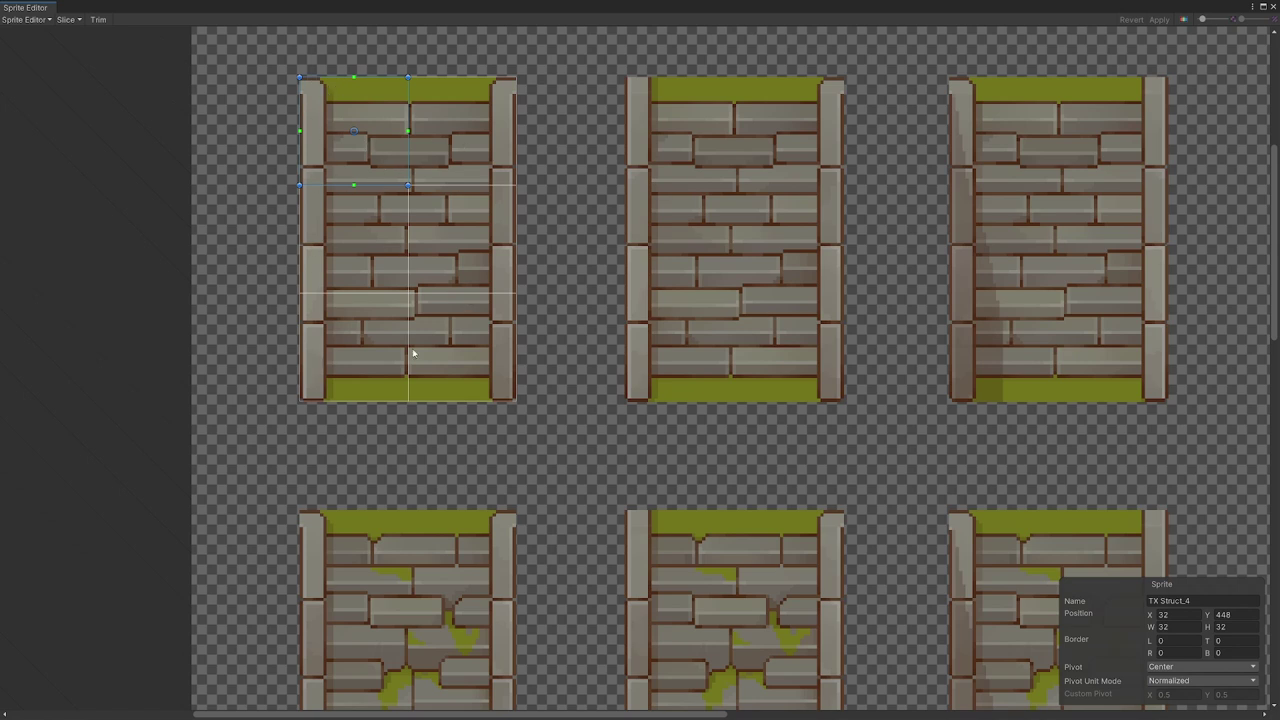
pyautogui.click(1273, 7)
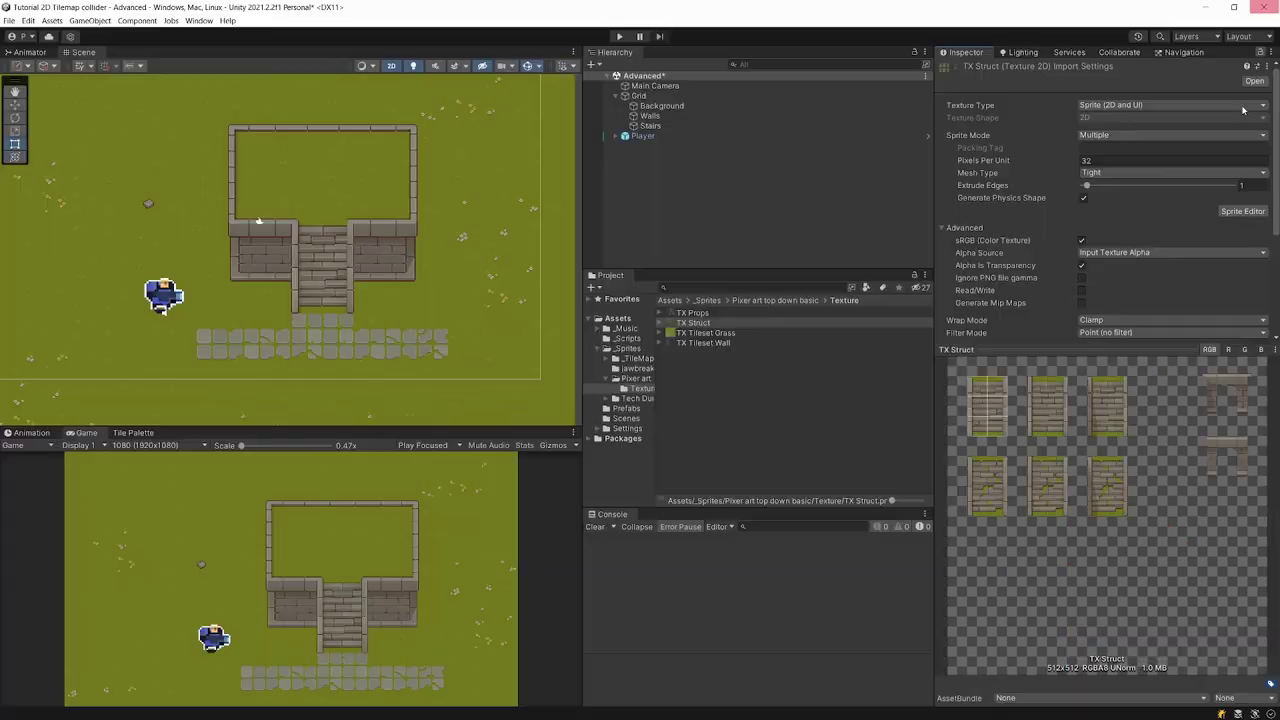
# - Inspect the TX Tileset Wall sprites in the Sprite Editor and return to its import settings
pyautogui.click(740, 343)
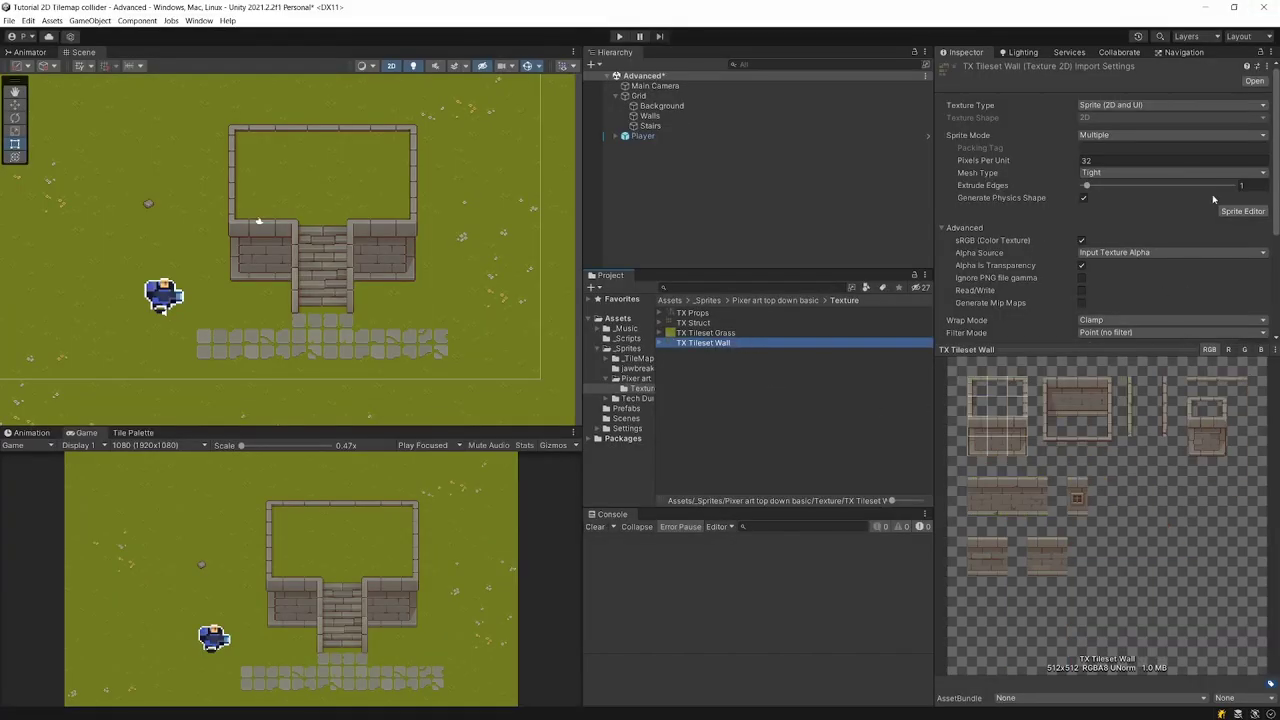
pyautogui.click(1242, 211)
pyautogui.scroll(5, 449, 409)
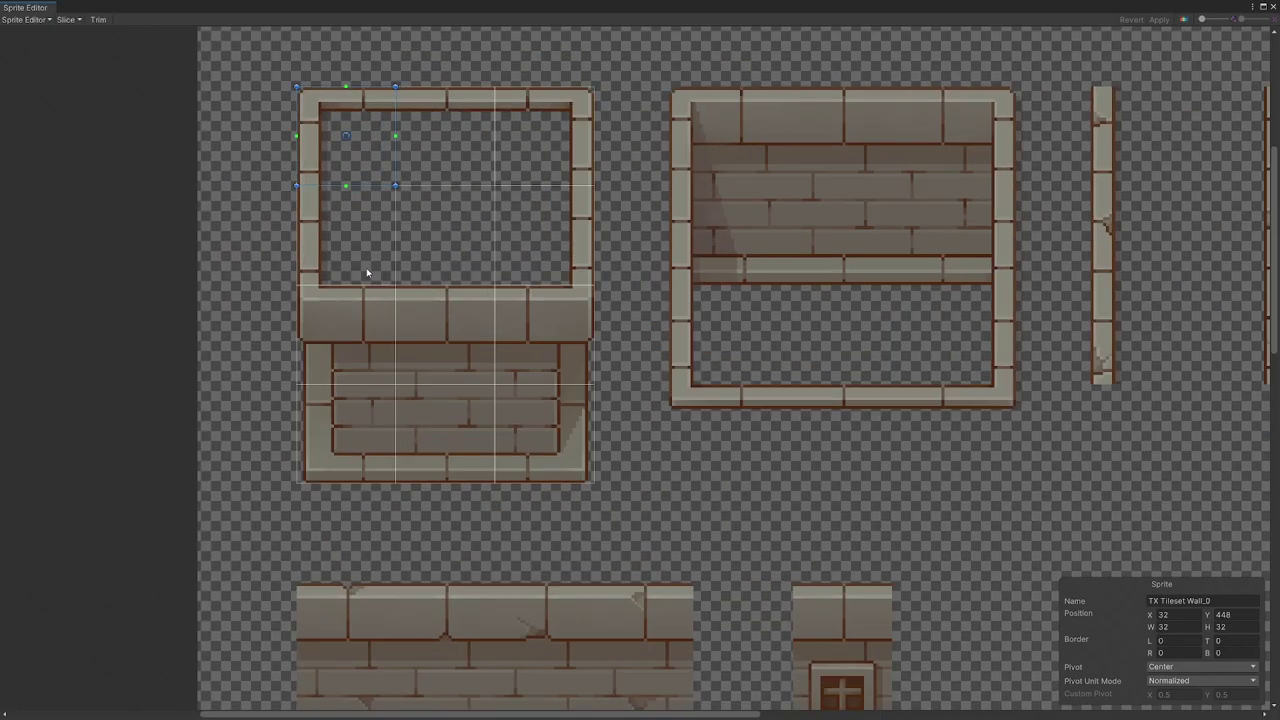
pyautogui.moveTo(367, 272); pyautogui.dragTo(369, 344, button='middle')
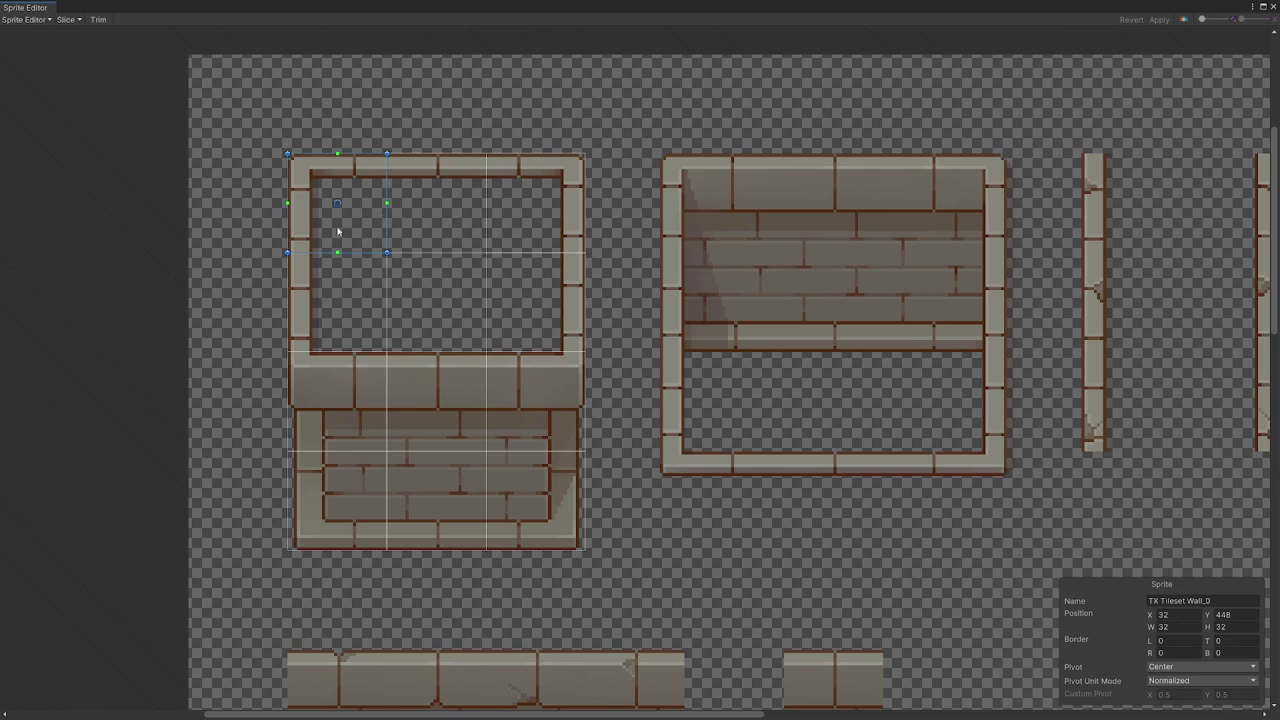
pyautogui.click(266, 180)
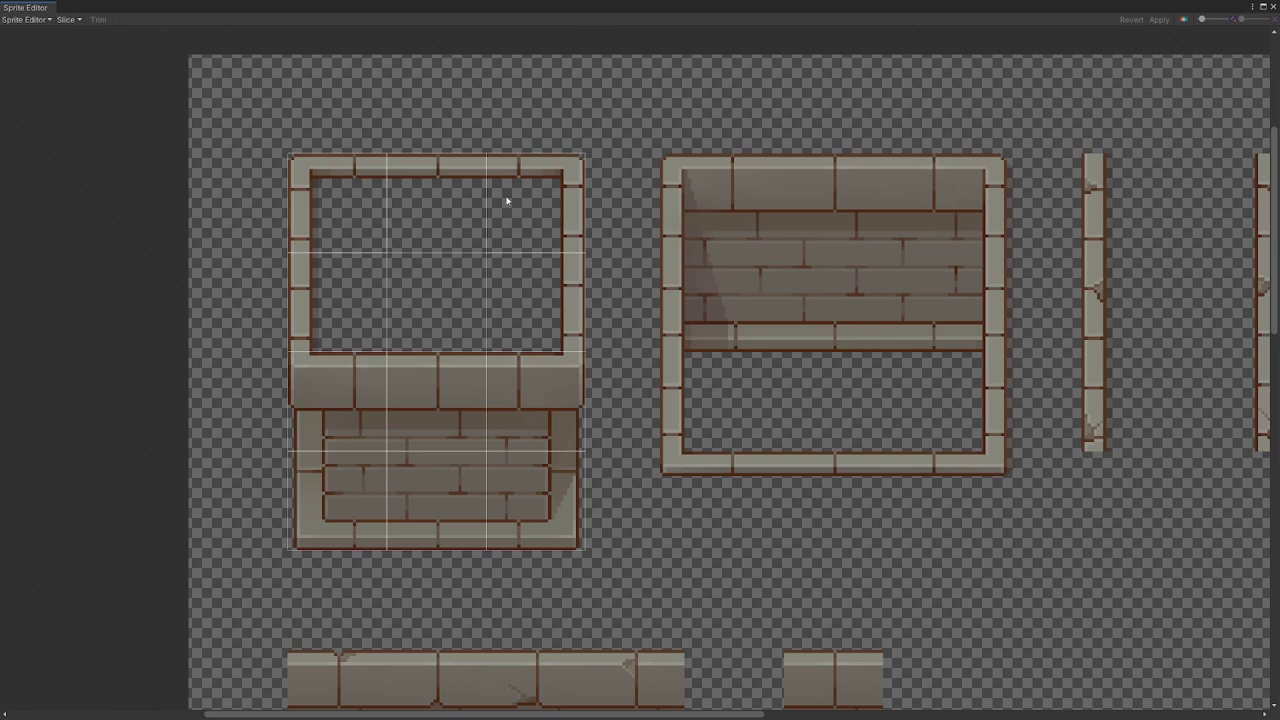
pyautogui.click(1272, 7)
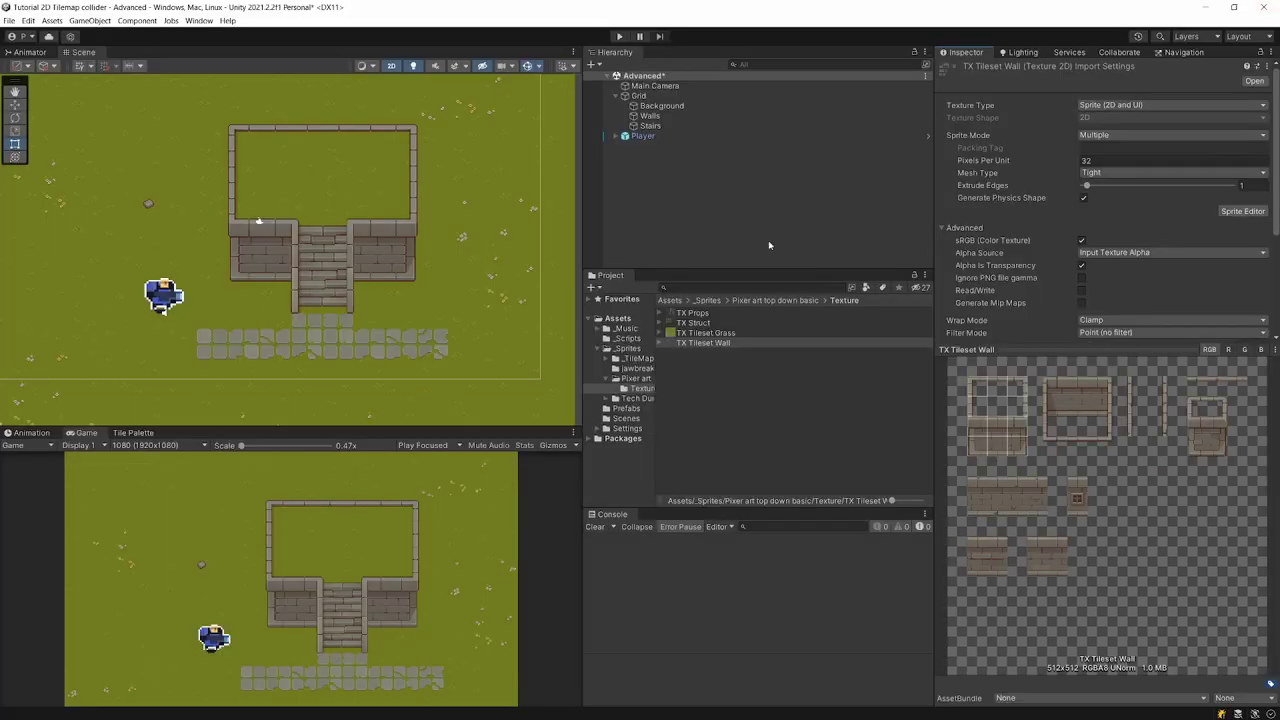
pyautogui.scroll(2, 245, 240)
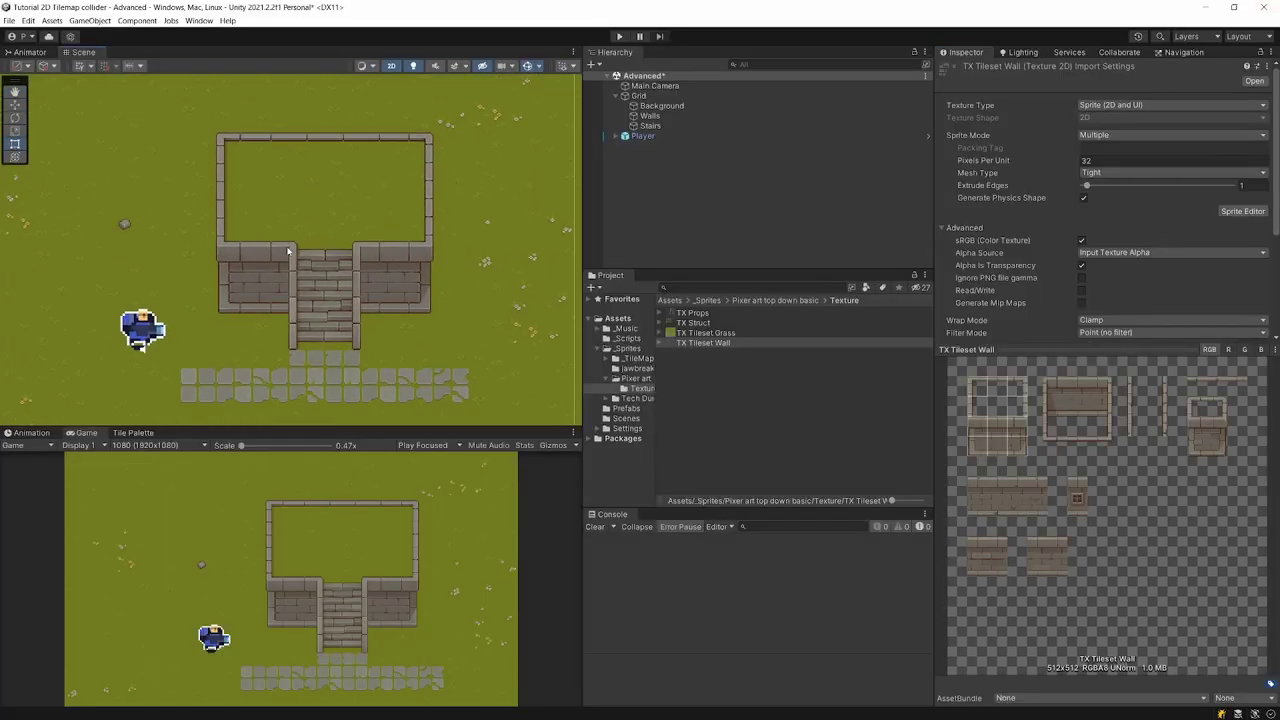
pyautogui.click(650, 116)
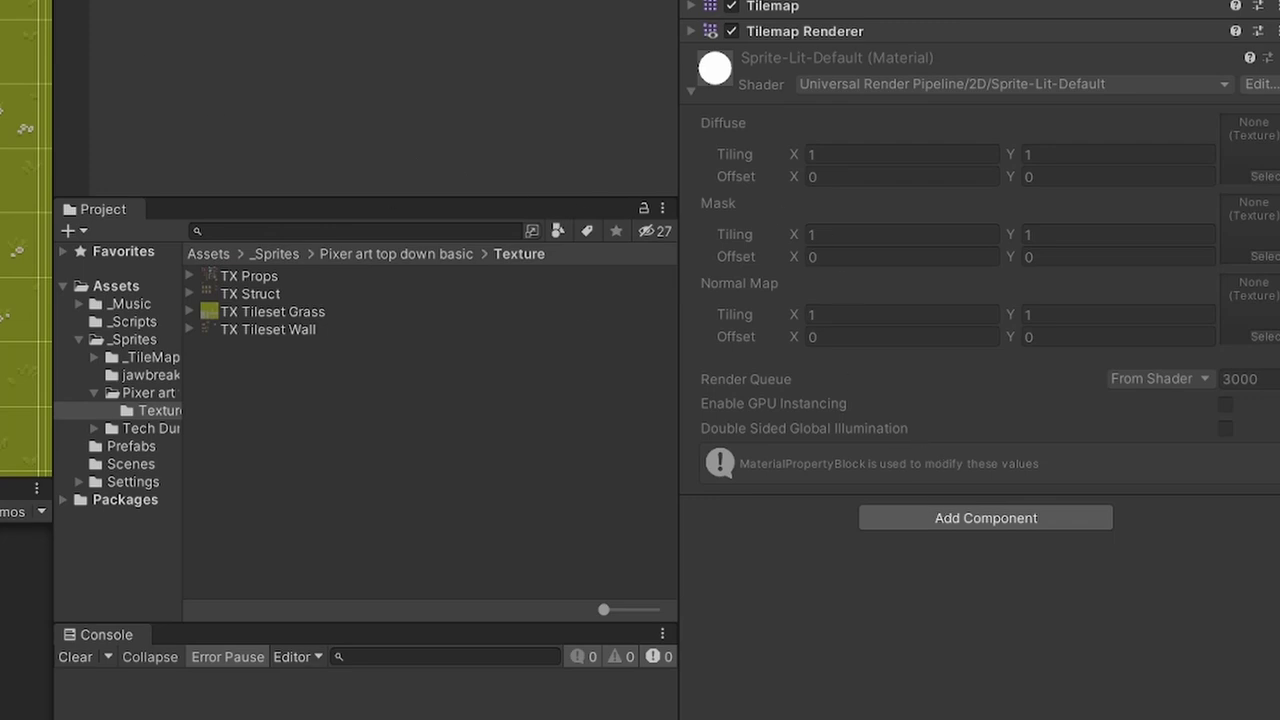
pyautogui.click(905, 519)
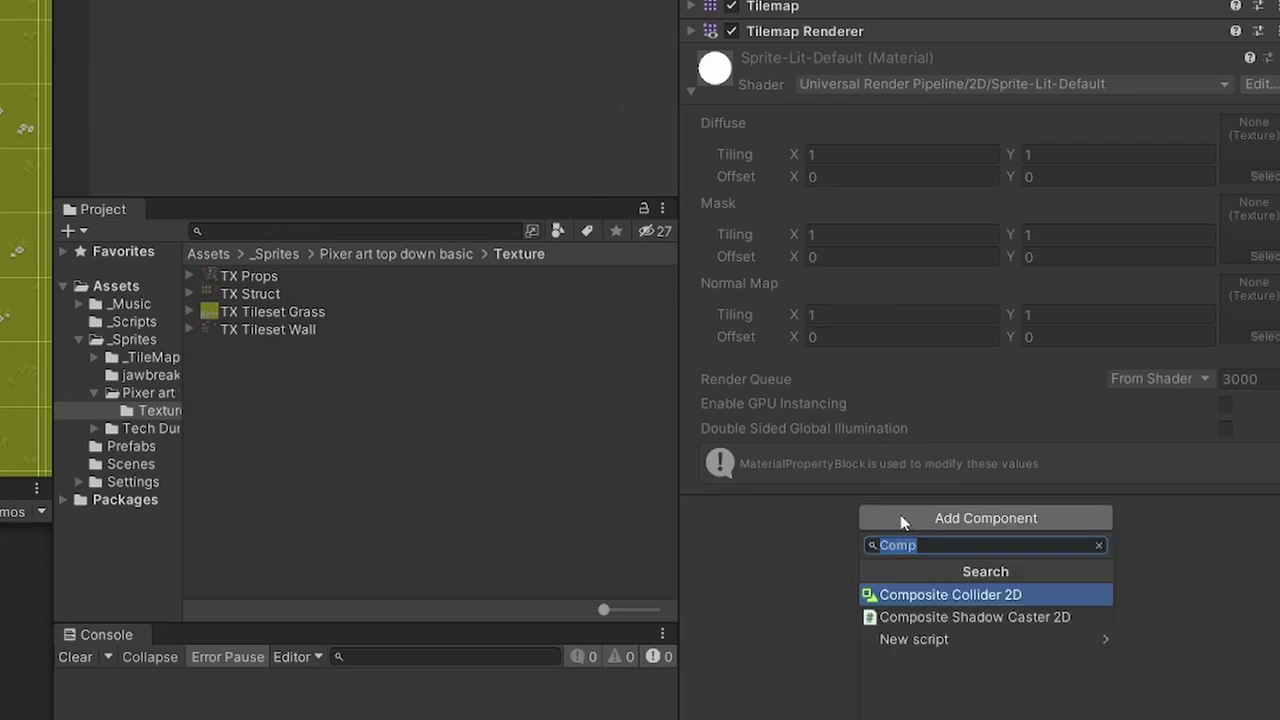
pyautogui.write('C')
pyautogui.press('BackSpace')
pyautogui.write('Ti')
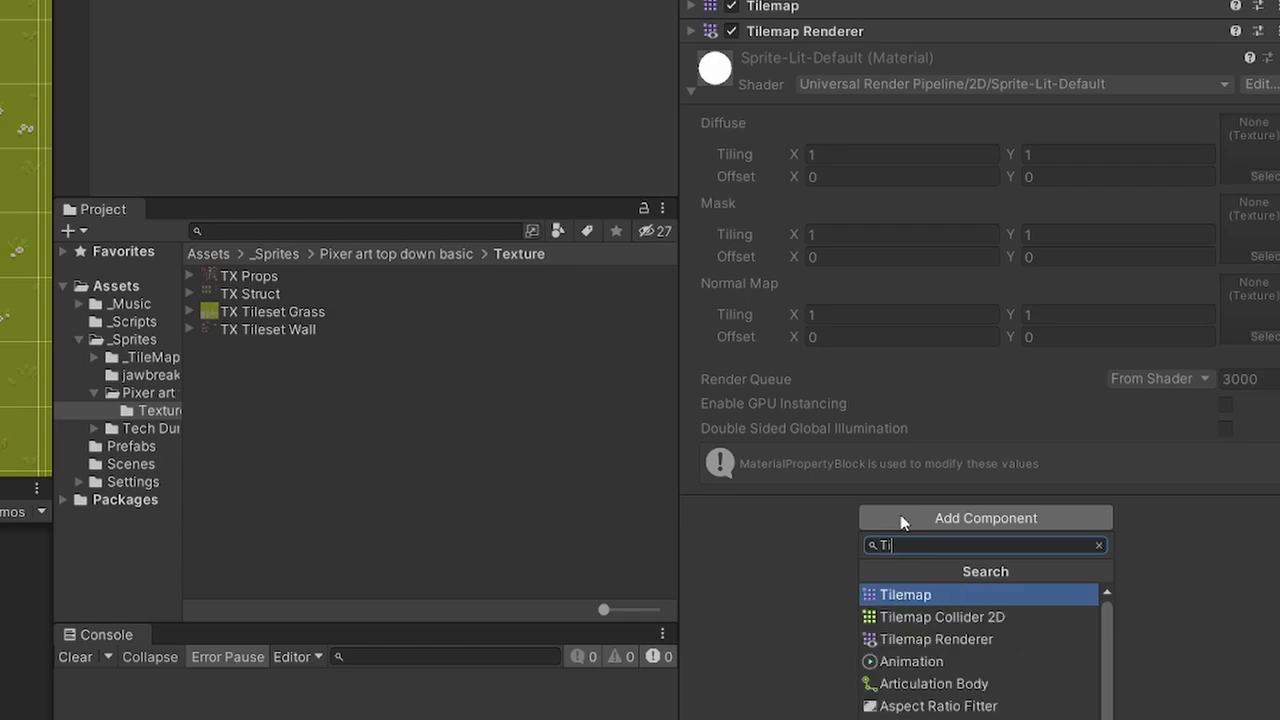
pyautogui.press('Down')
pyautogui.press('Return')
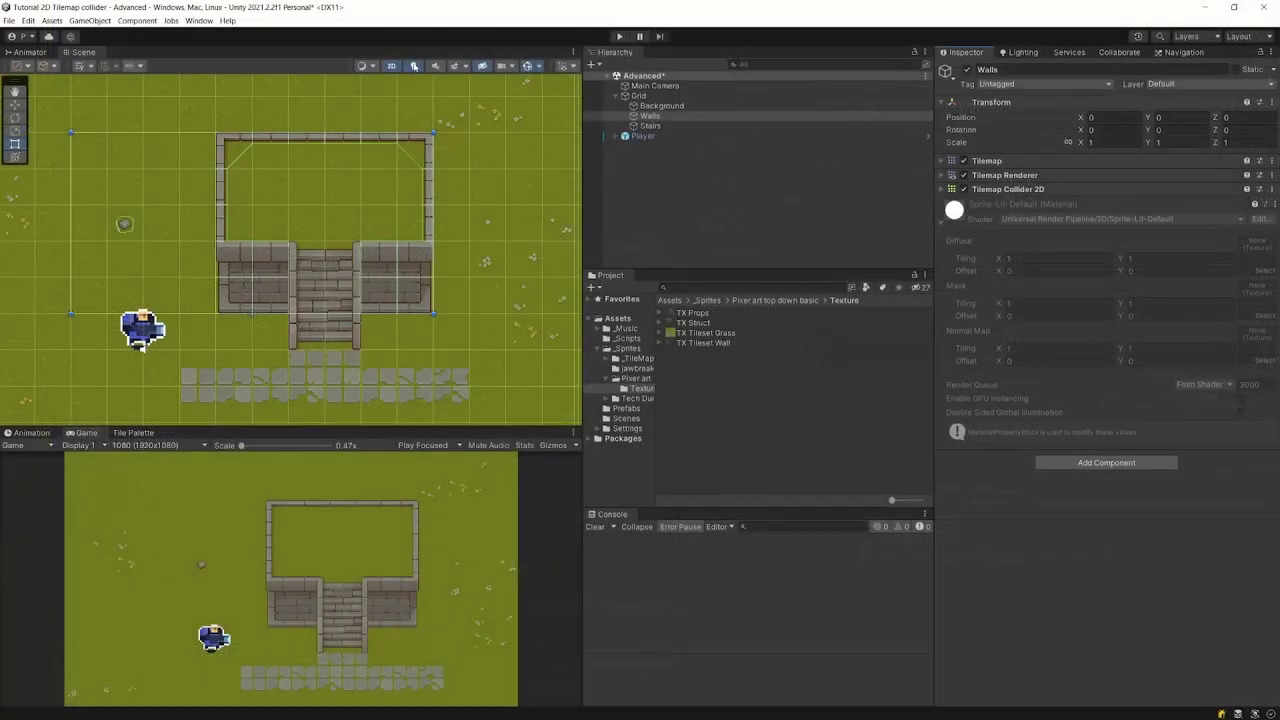
pyautogui.click(363, 66)
pyautogui.click(404, 89)
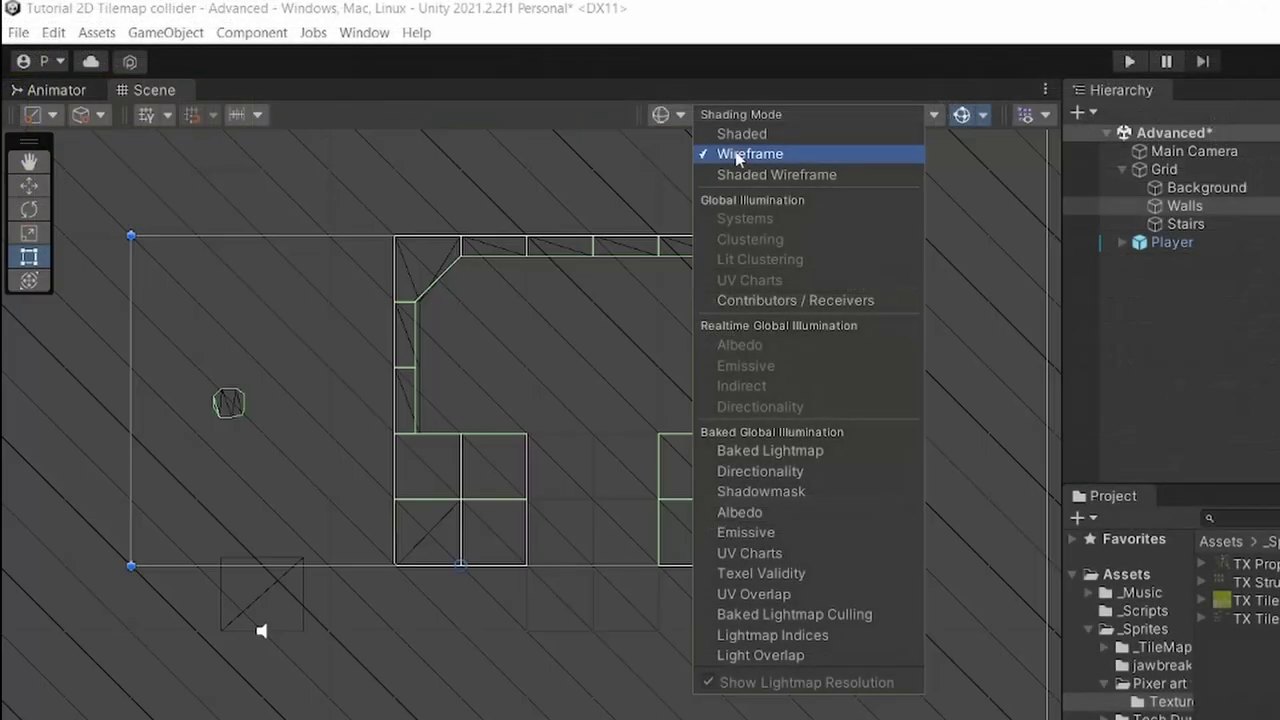
pyautogui.click(925, 400)
pyautogui.press('f')
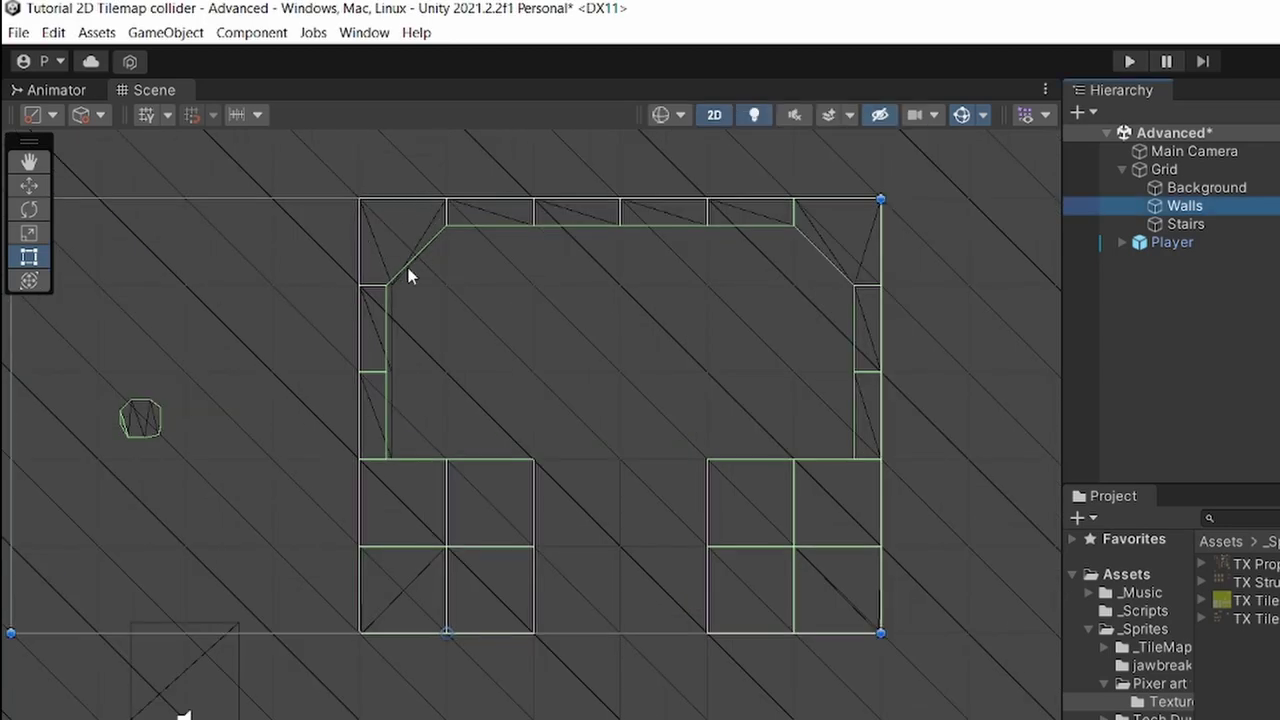
pyautogui.click(672, 113)
pyautogui.click(737, 133)
pyautogui.scroll(3, 410, 275)
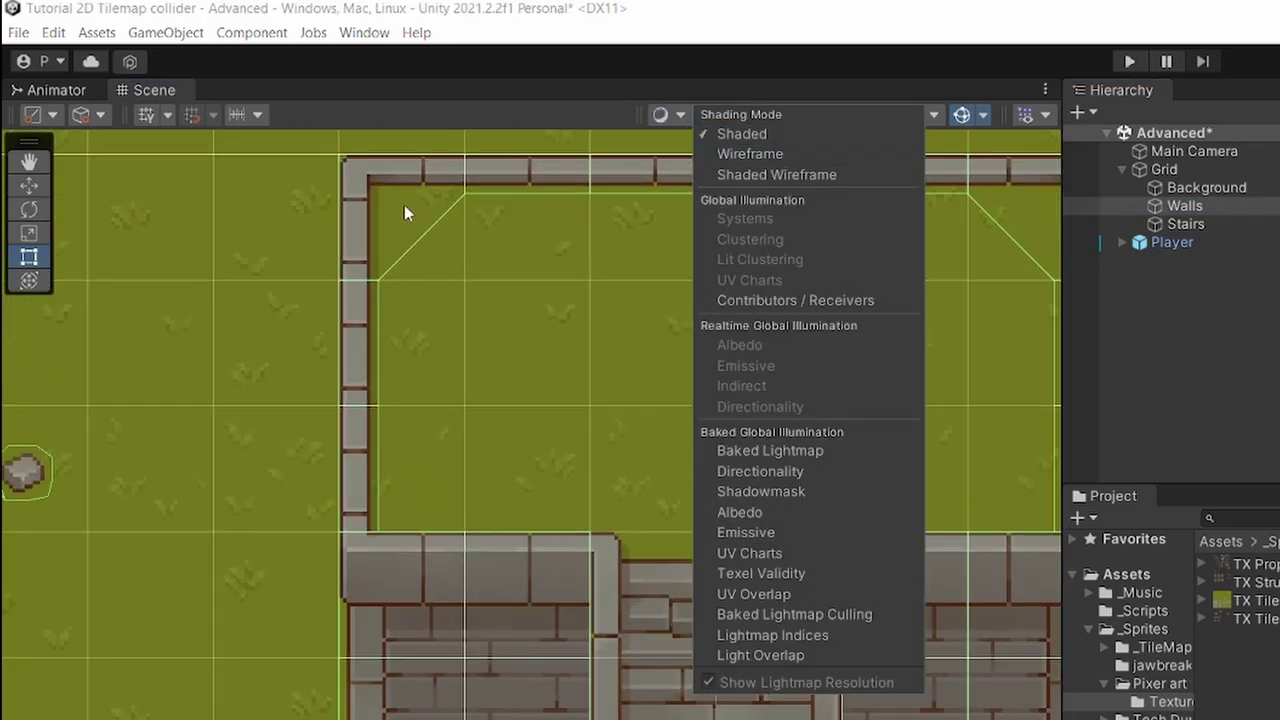
pyautogui.click(1125, 62)
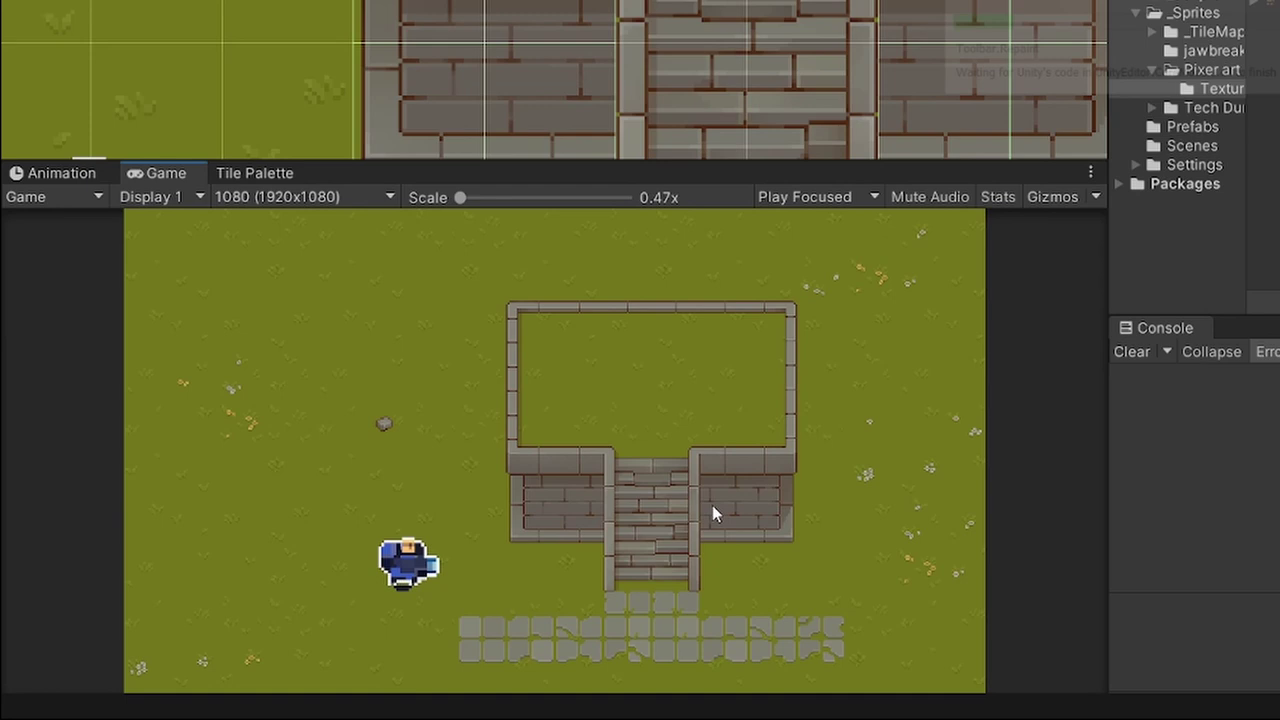
pyautogui.press('s')
pyautogui.press('d')
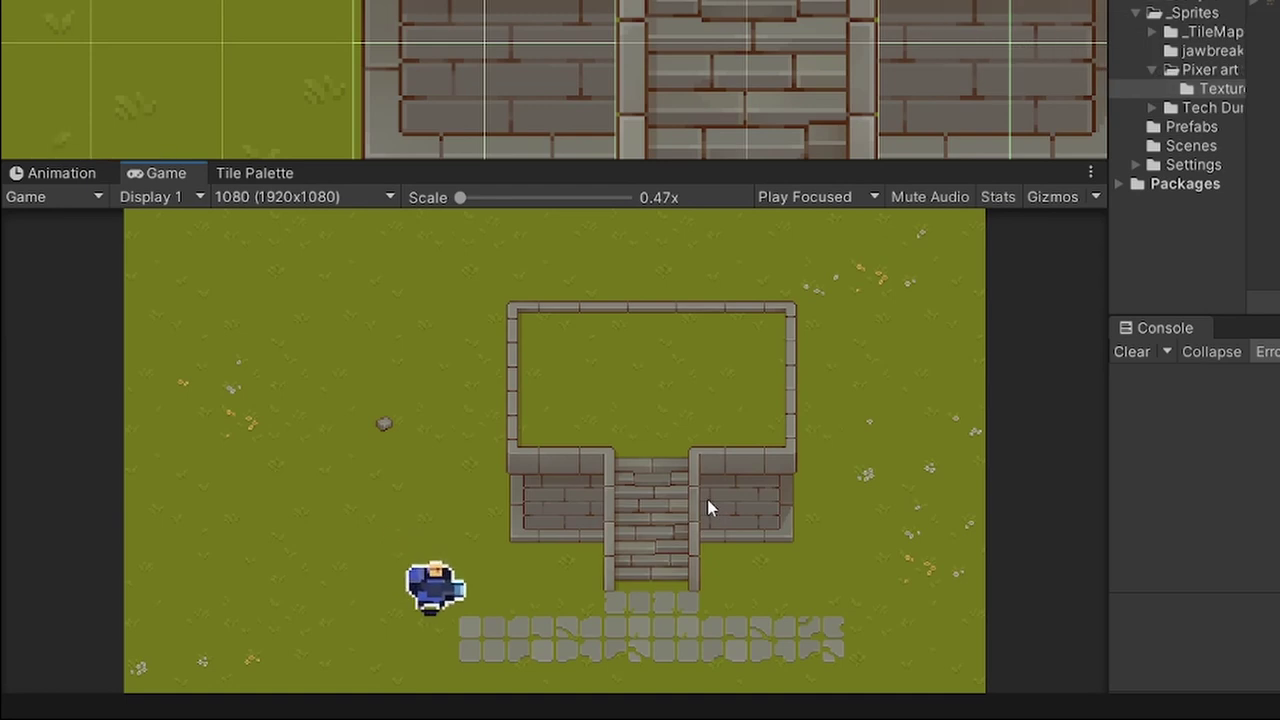
pyautogui.press('w')
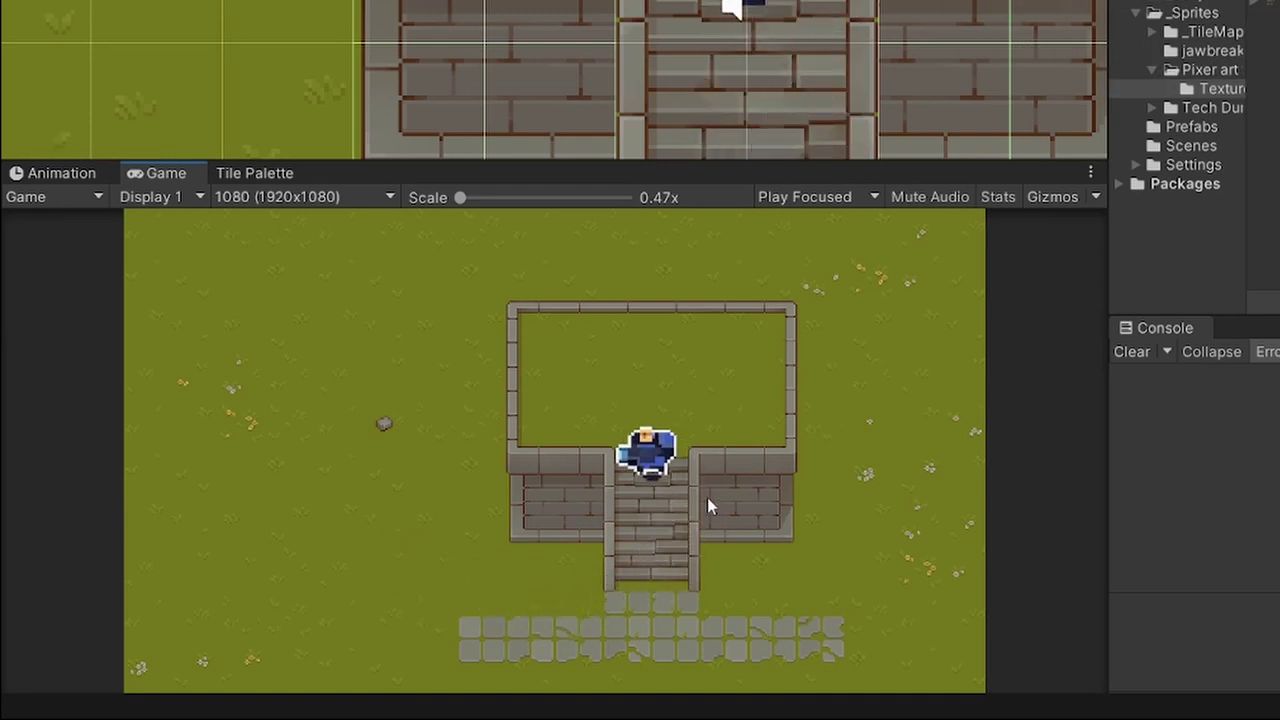
pyautogui.press('a')
pyautogui.press('w')
pyautogui.press('a')
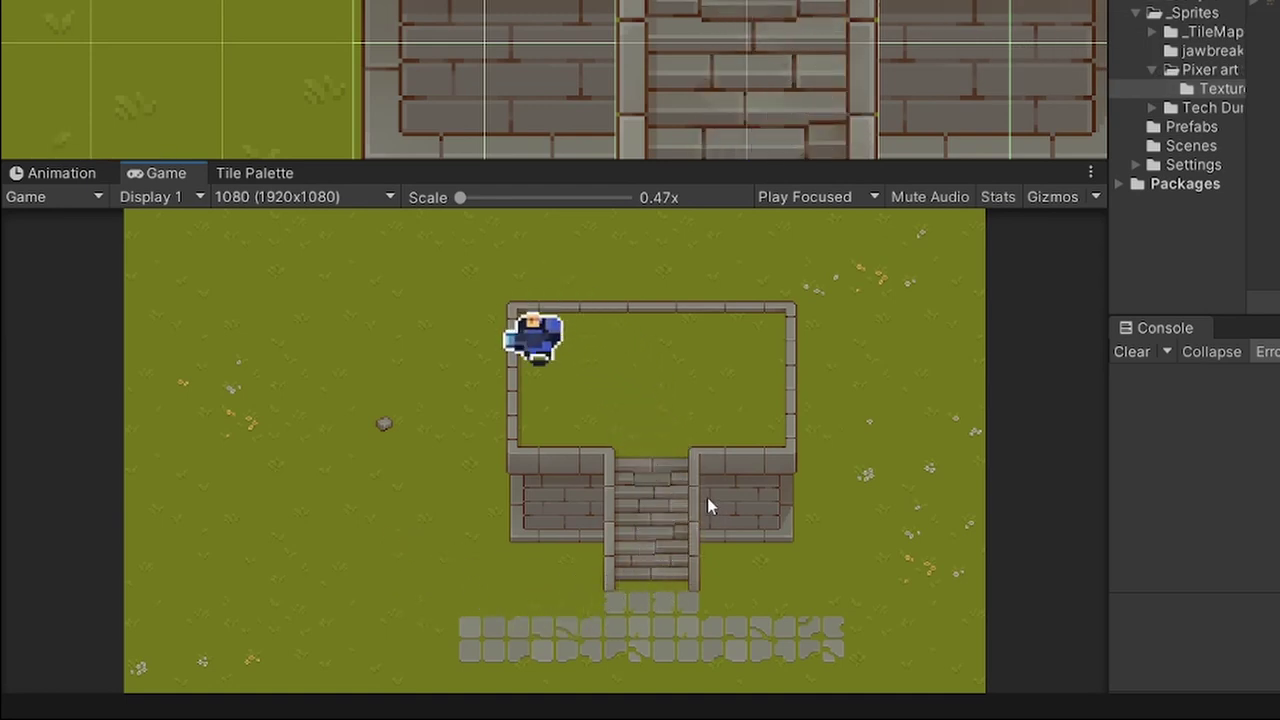
pyautogui.press('s')
pyautogui.press('a')
pyautogui.press('w')
pyautogui.press('d')
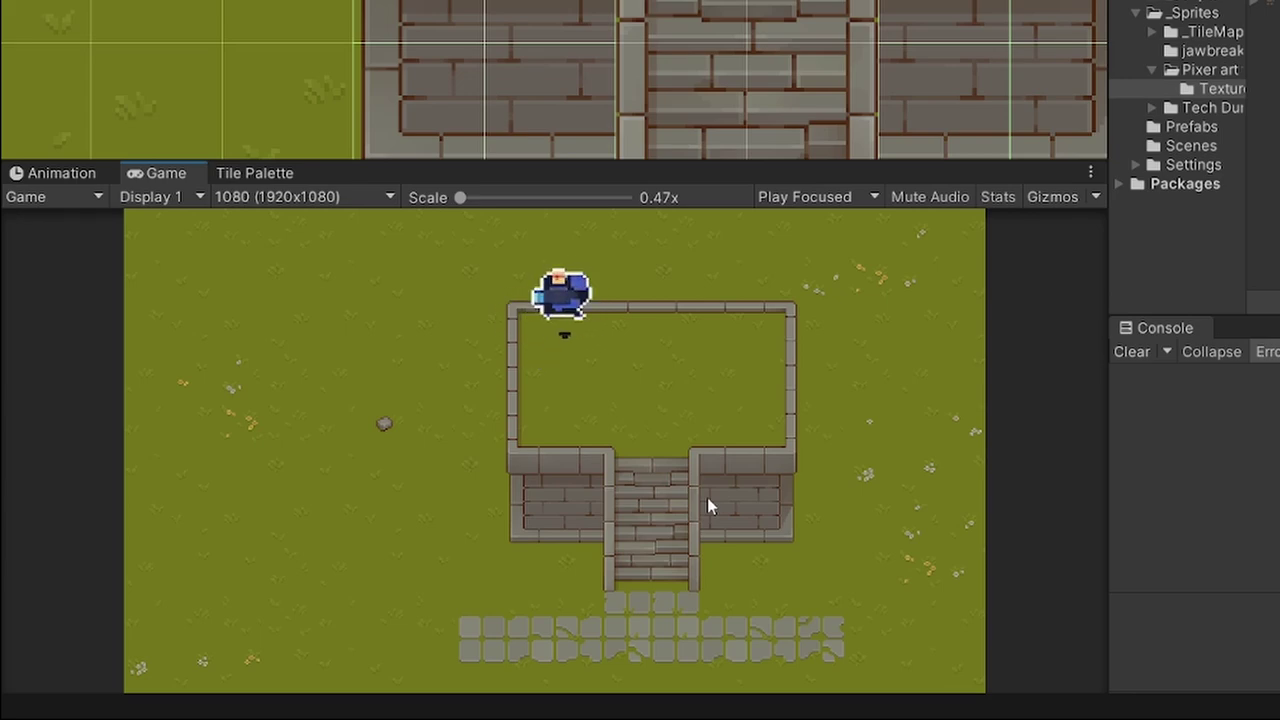
pyautogui.press('s')
pyautogui.press('a')
pyautogui.press('w')
pyautogui.press('s')
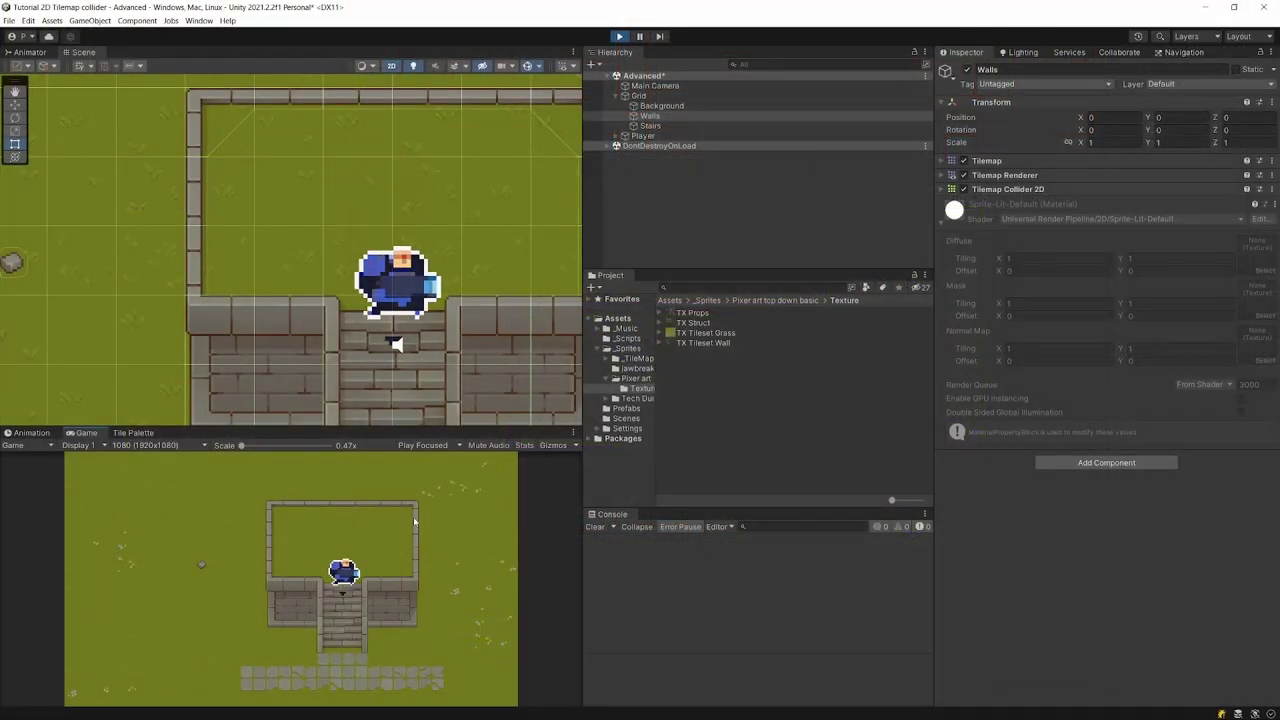
pyautogui.press('s')
pyautogui.press('a')
pyautogui.press('f')
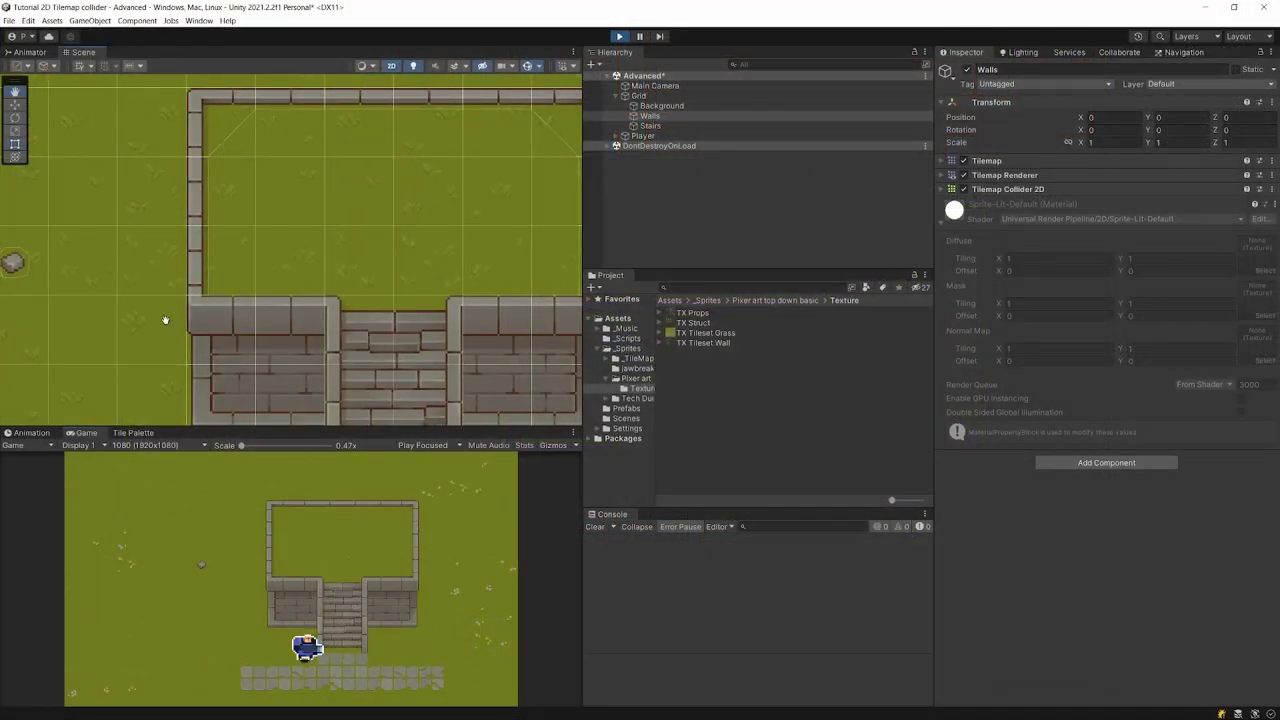
pyautogui.scroll(2, 285, 281)
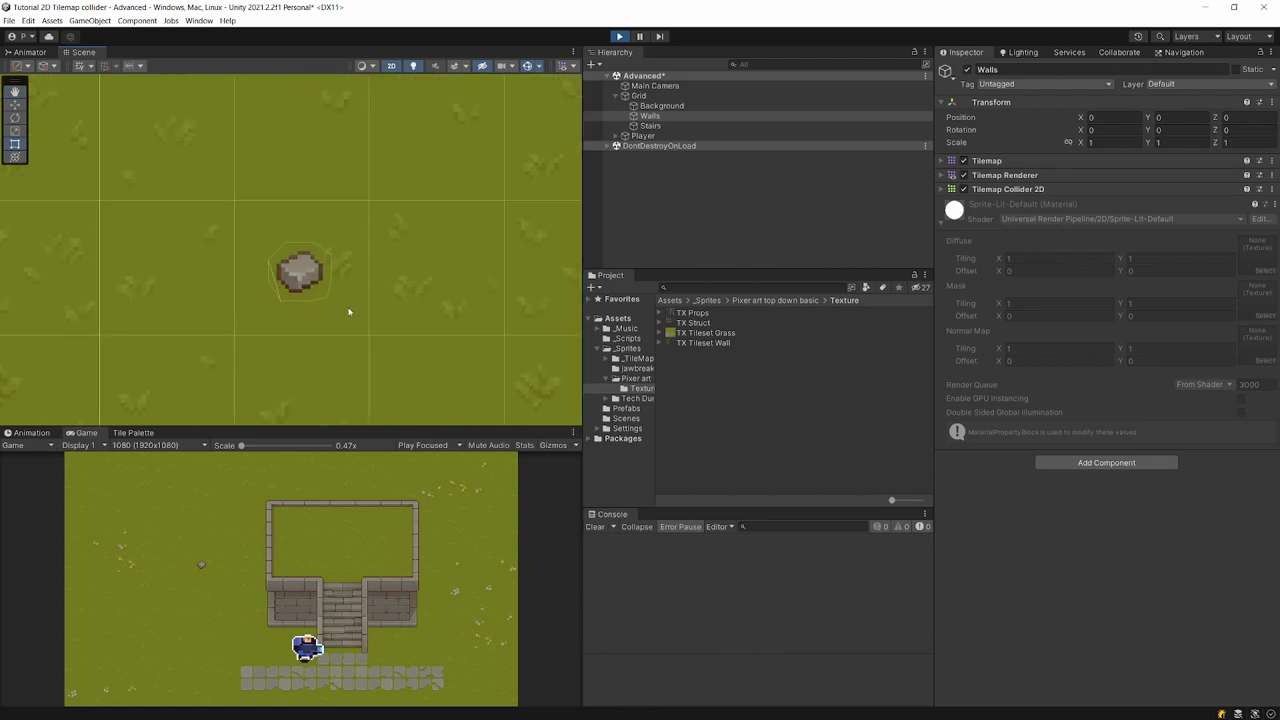
pyautogui.hotkey('ctrl', 'p')
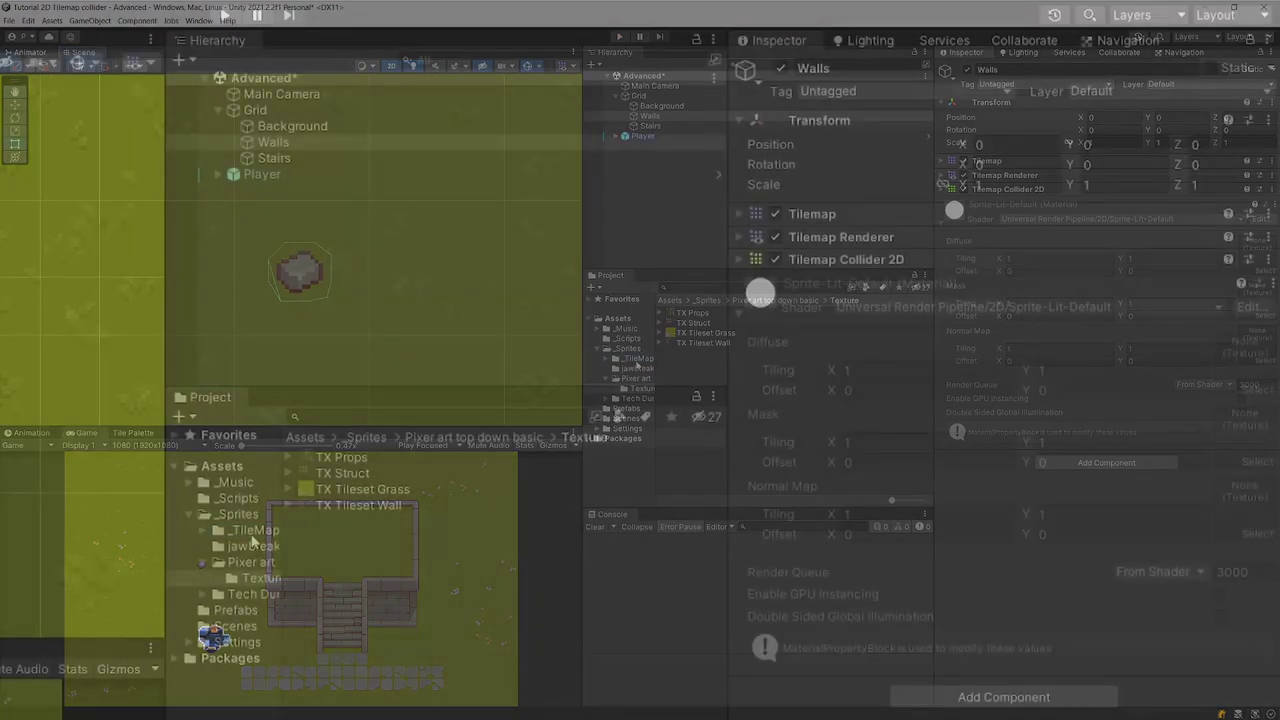
# - In _TileMaps > Tiles, set the TX Props_0 rock tile's Collider Type to None and check Walls
pyautogui.click(634, 358)
pyautogui.doubleClick(682, 337)
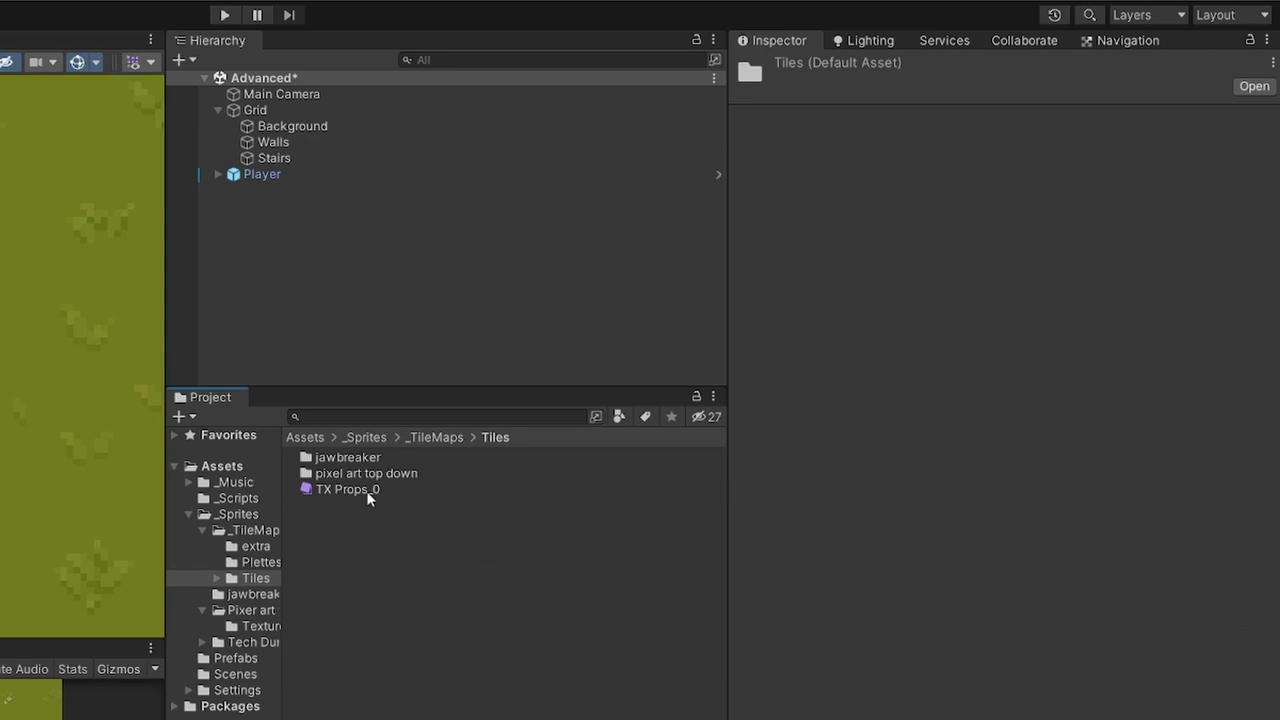
pyautogui.click(367, 492)
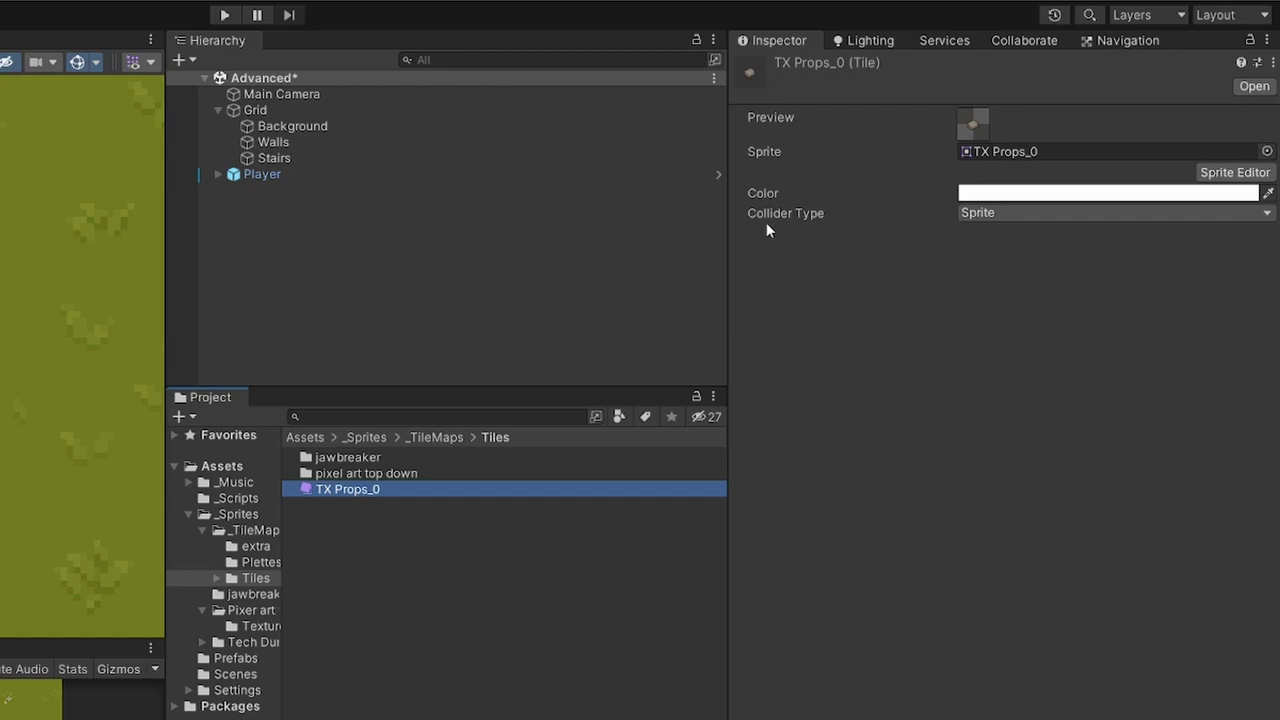
pyautogui.click(1010, 214)
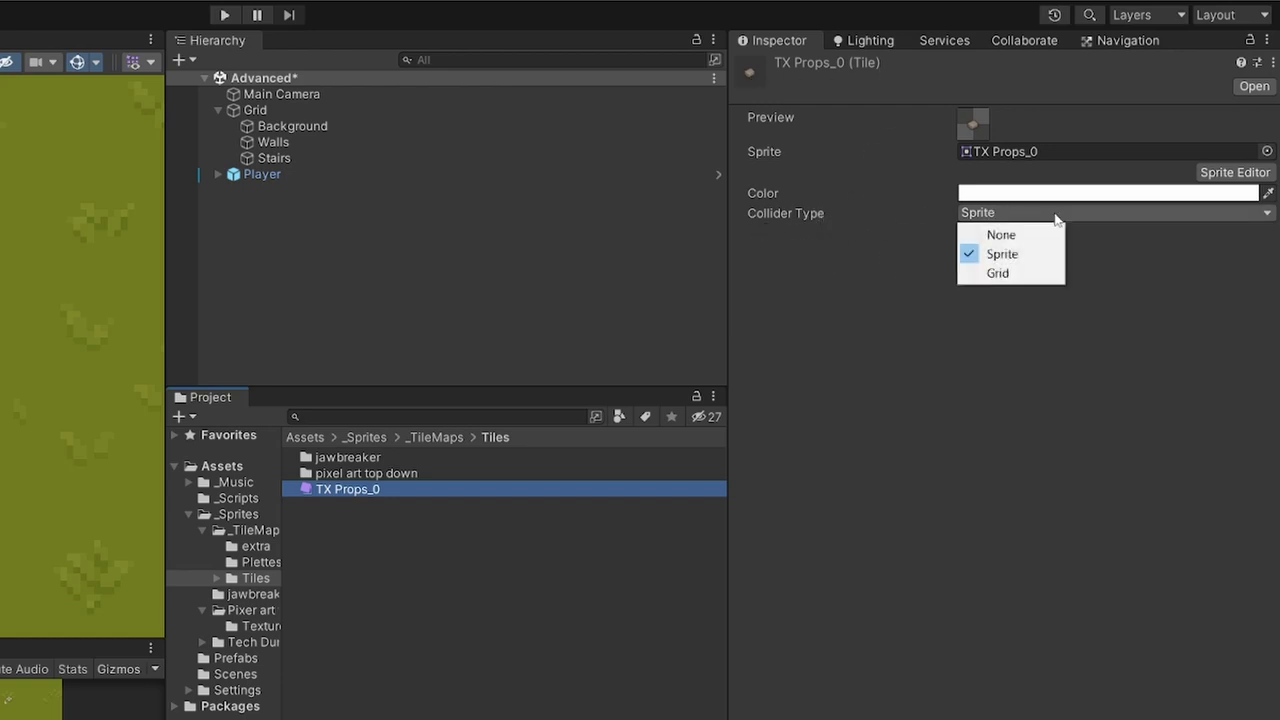
pyautogui.click(1051, 236)
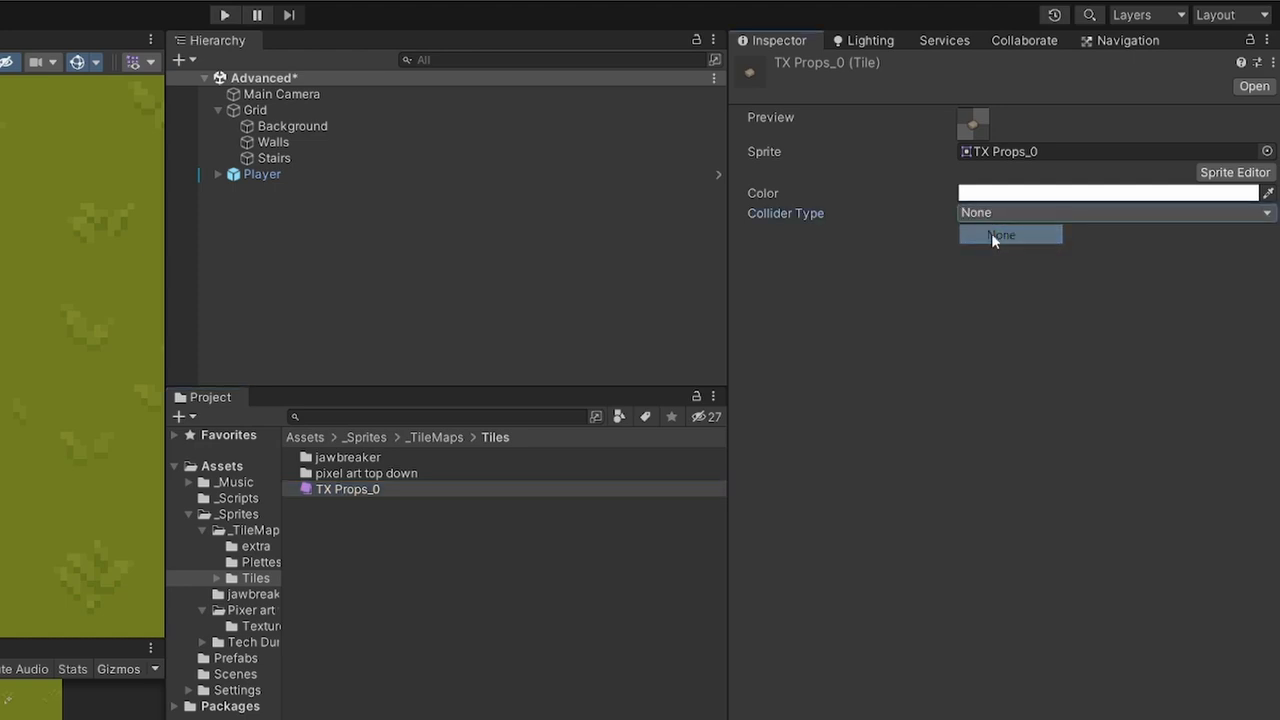
pyautogui.click(755, 118)
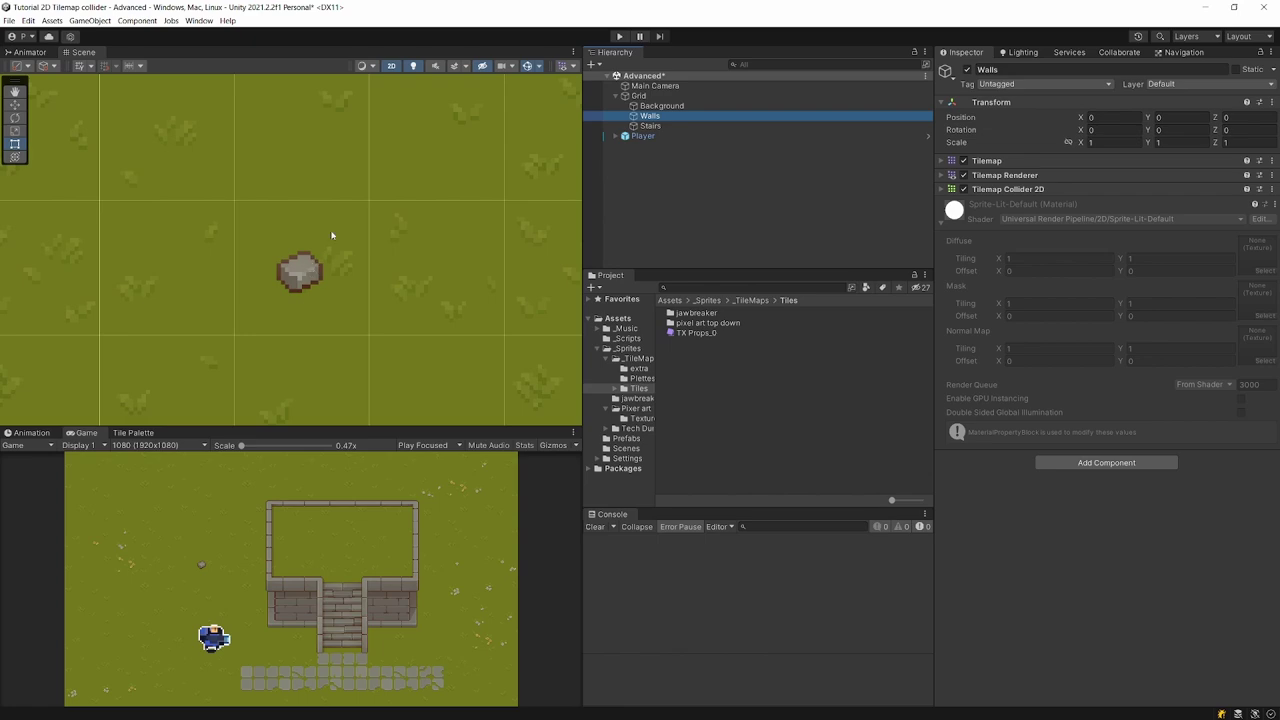
# - Change the TX Props_0 rock tile's Collider Type to Grid
pyautogui.click(696, 332)
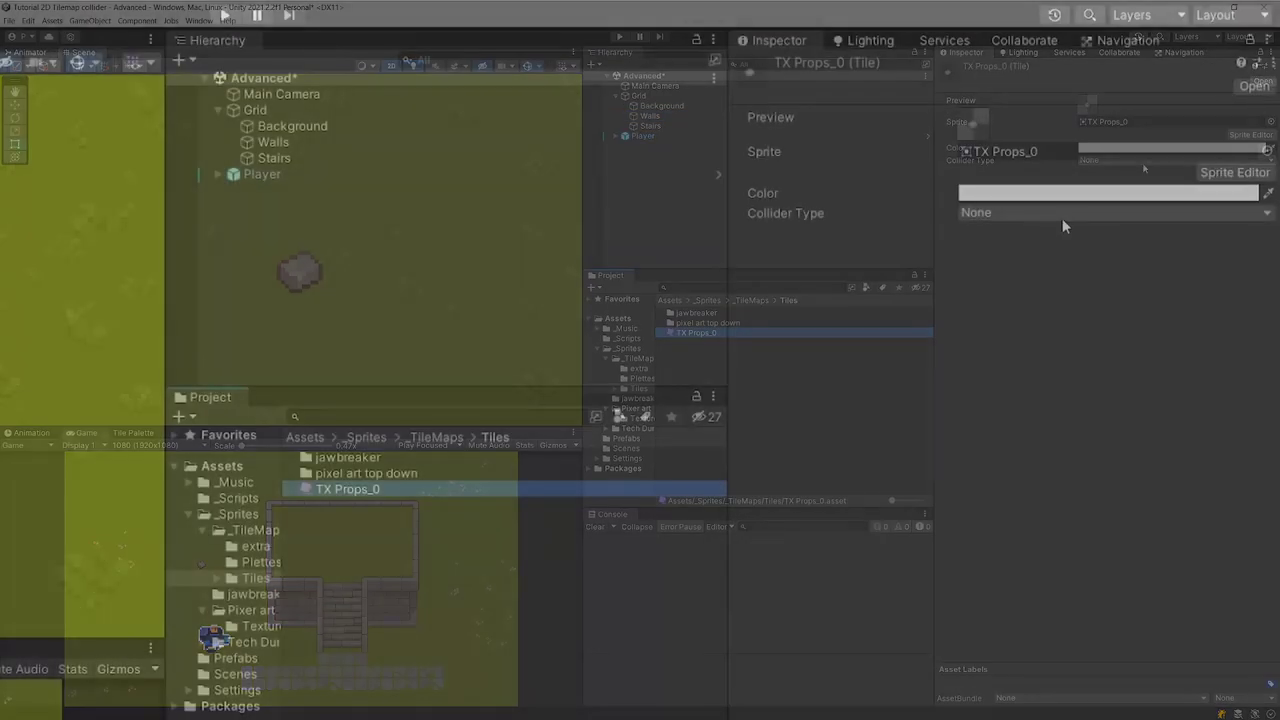
pyautogui.click(1138, 160)
pyautogui.click(1130, 198)
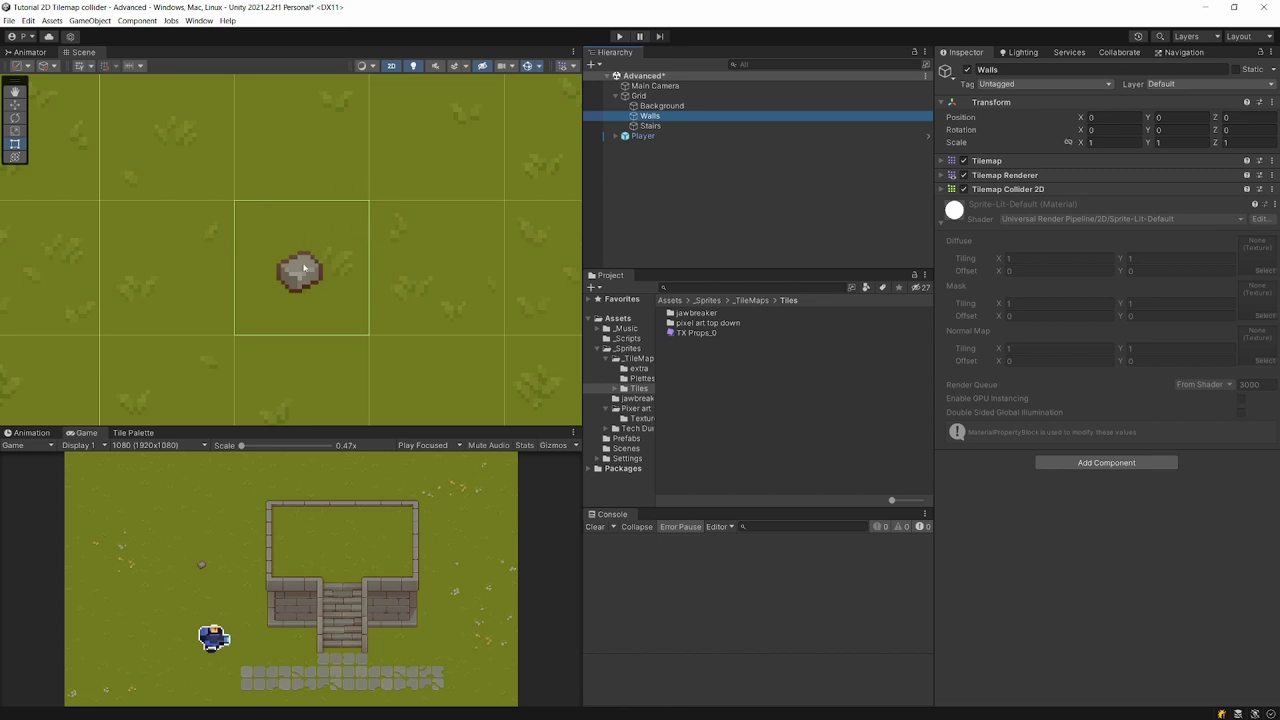
# - Set the rock tile back to Sprite collider type and view its outline on Walls
pyautogui.click(727, 334)
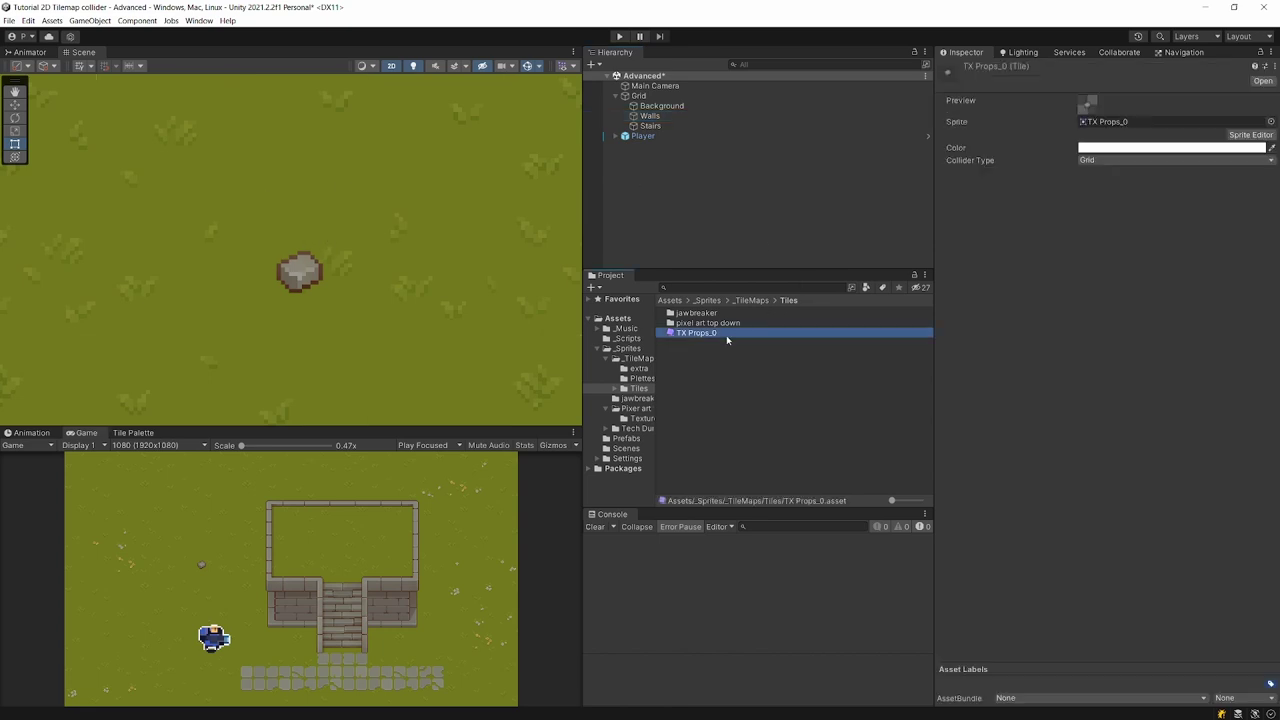
pyautogui.click(1087, 159)
pyautogui.click(1105, 184)
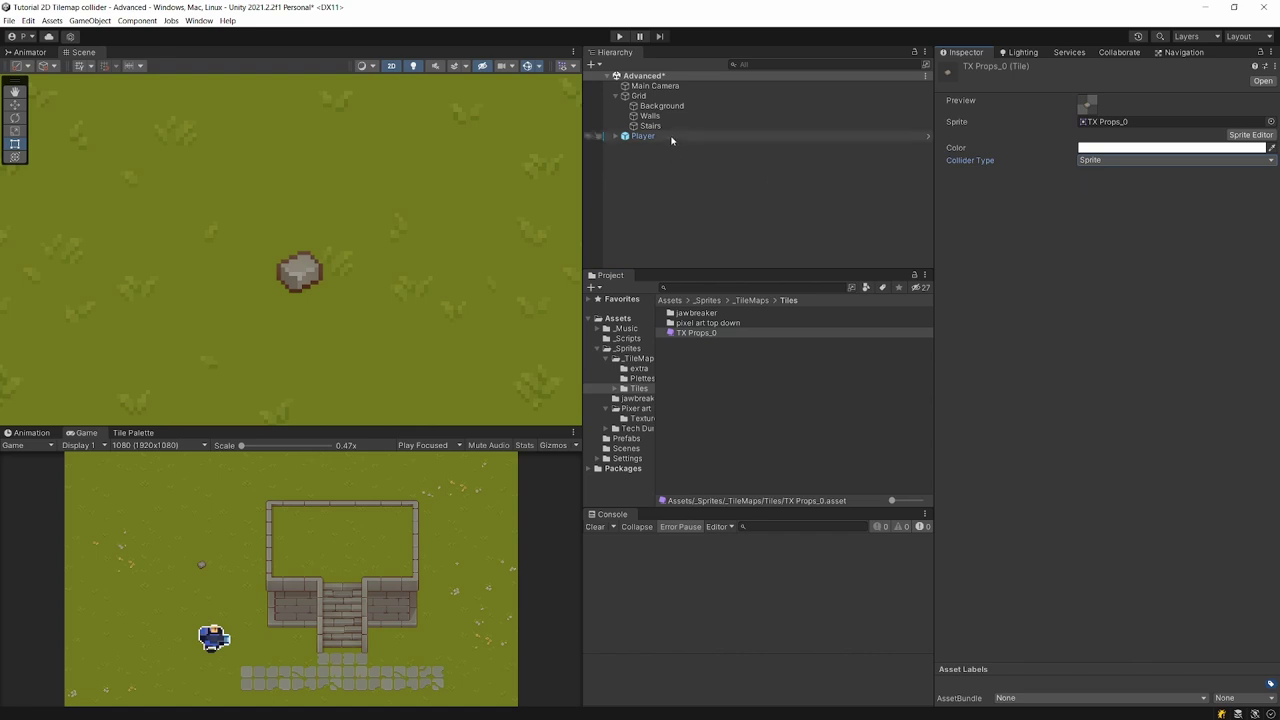
pyautogui.click(652, 116)
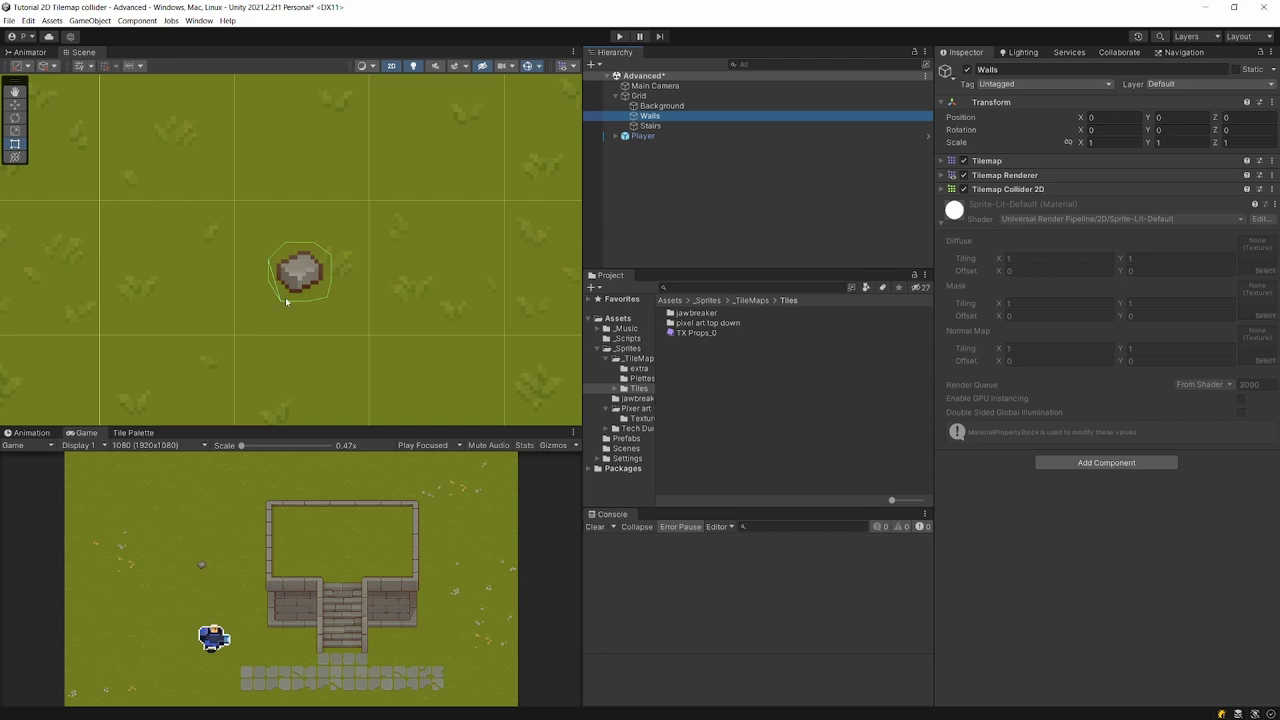
pyautogui.scroll(-2, 337, 277)
pyautogui.moveTo(337, 277); pyautogui.dragTo(293, 252, button='middle')
pyautogui.scroll(2, 293, 252)
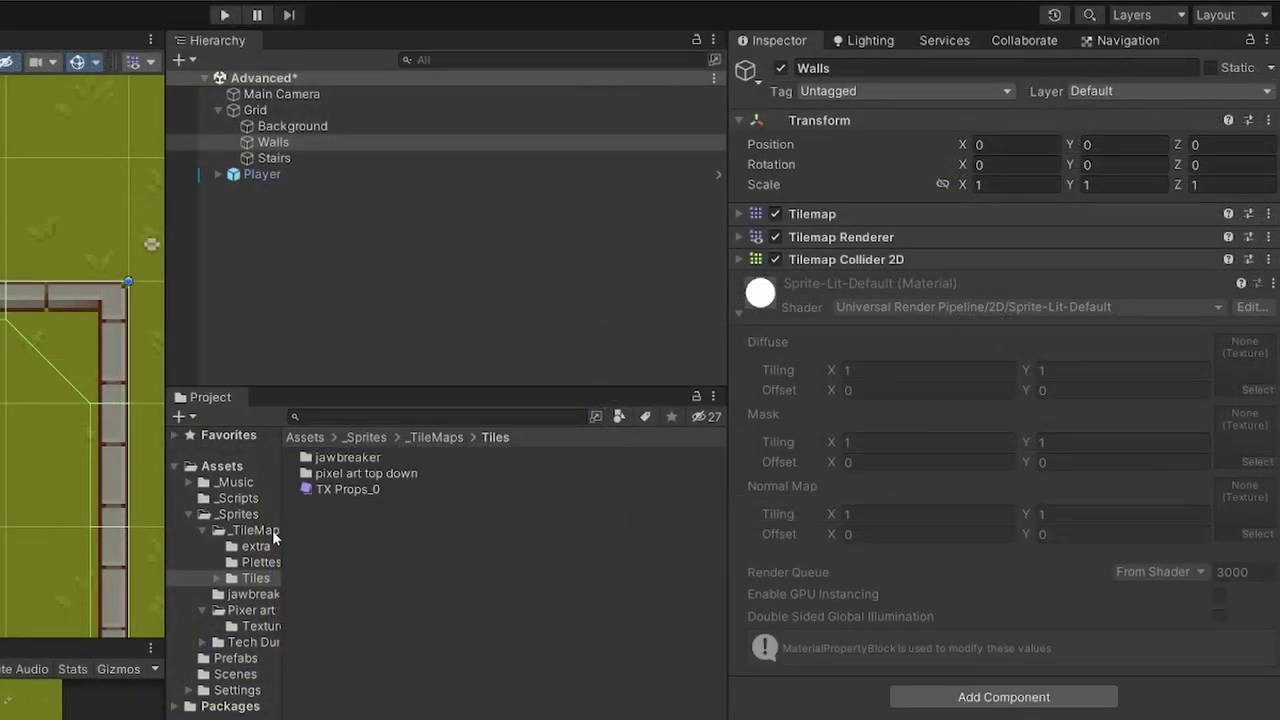
# - Open TX Tileset Wall in the Sprite Editor in Custom Physics Shape mode
pyautogui.click(262, 626)
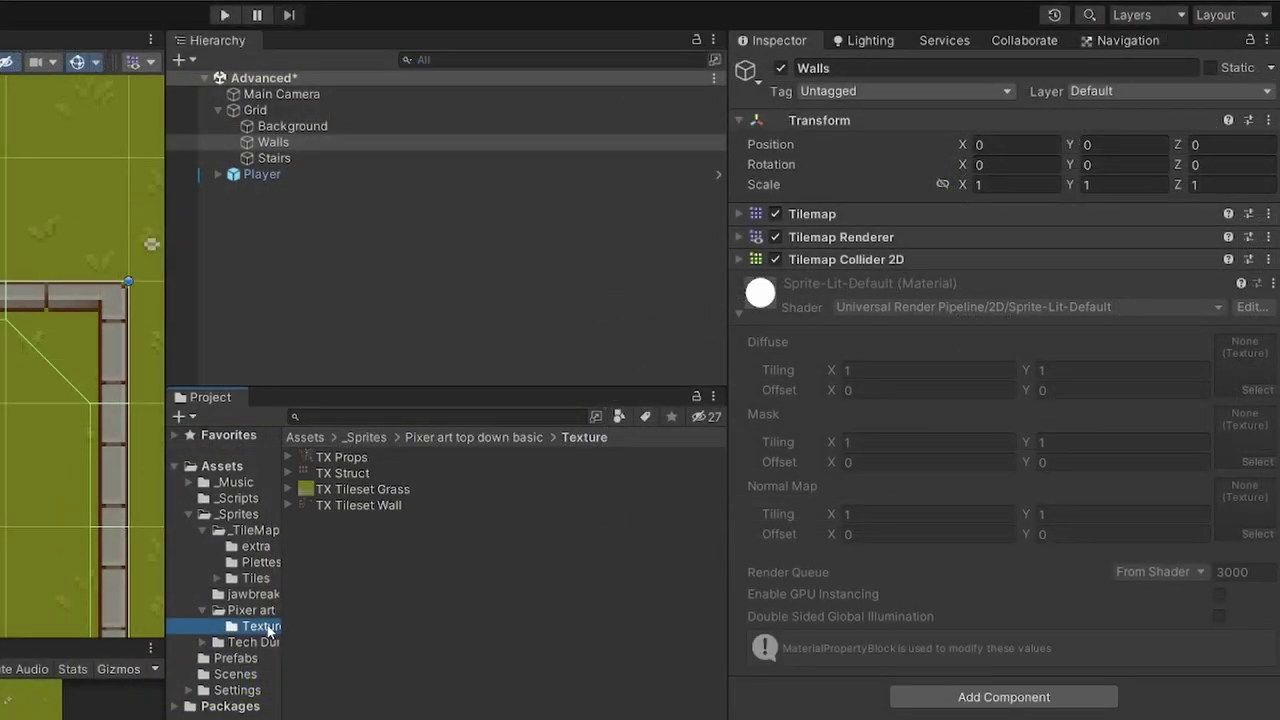
pyautogui.click(372, 474)
pyautogui.click(672, 505)
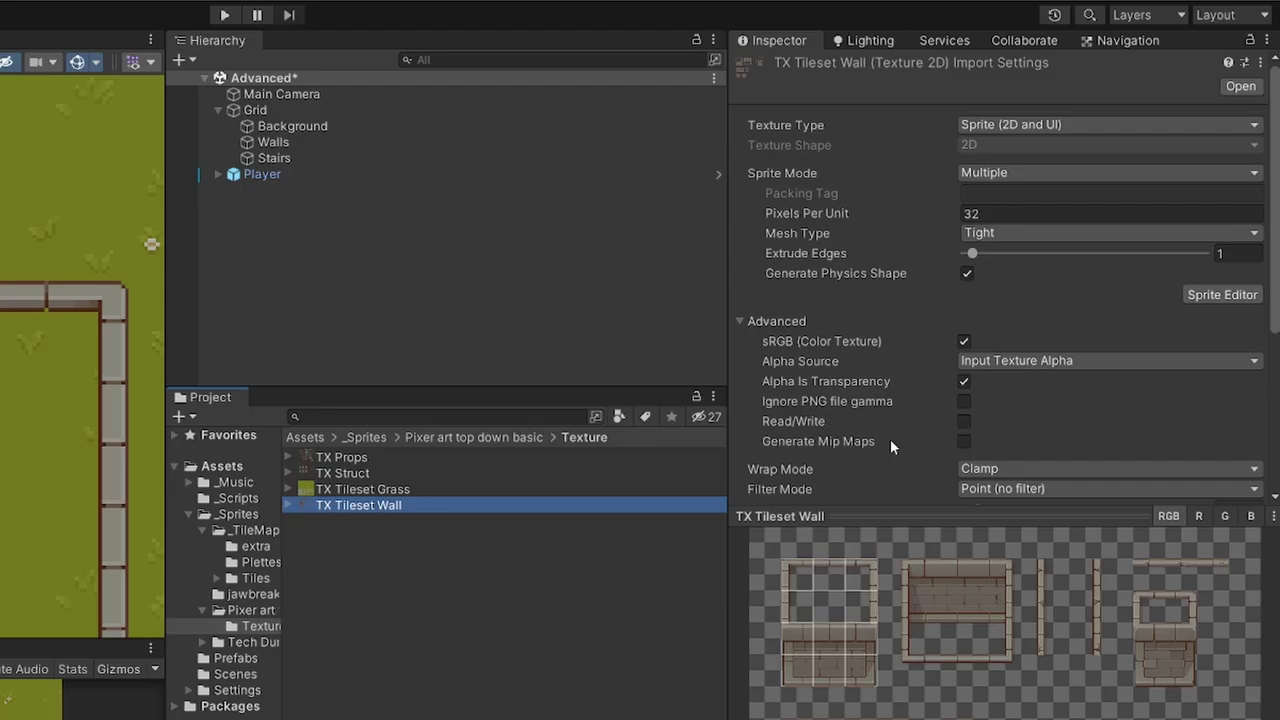
pyautogui.click(1222, 295)
pyautogui.scroll(5, 350, 229)
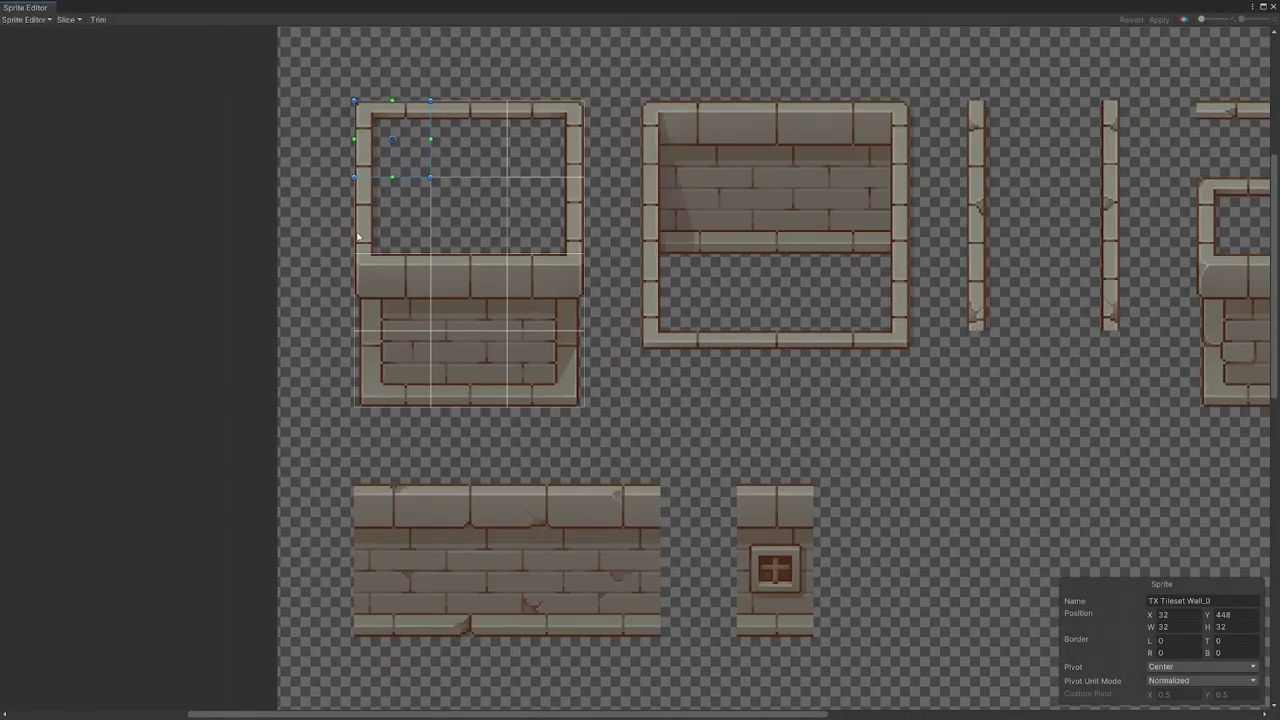
pyautogui.scroll(2, 557, 165)
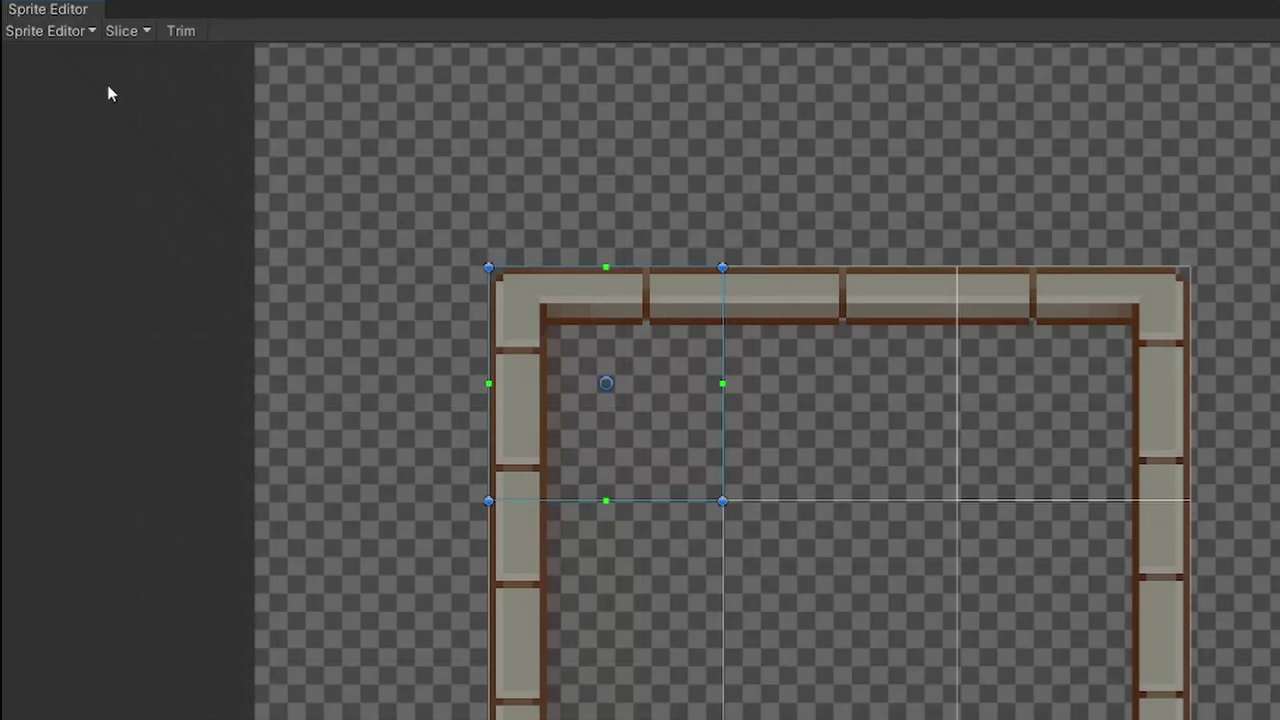
pyautogui.click(71, 33)
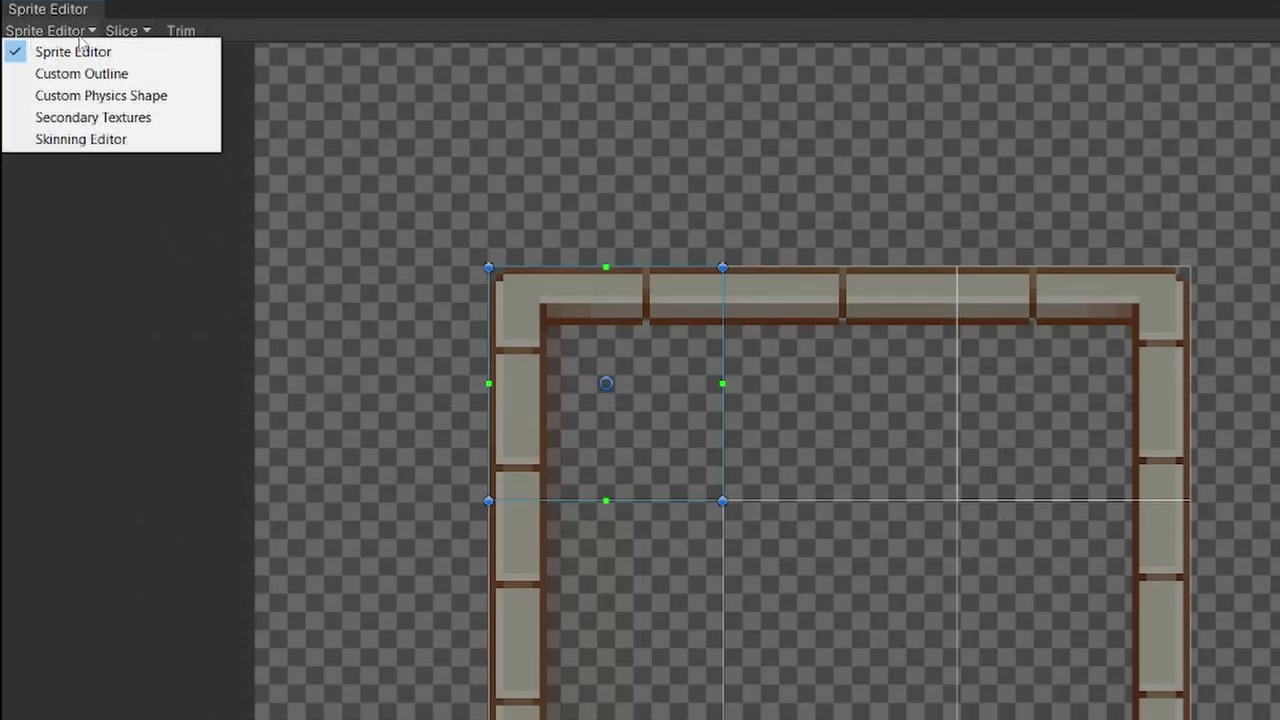
pyautogui.click(105, 100)
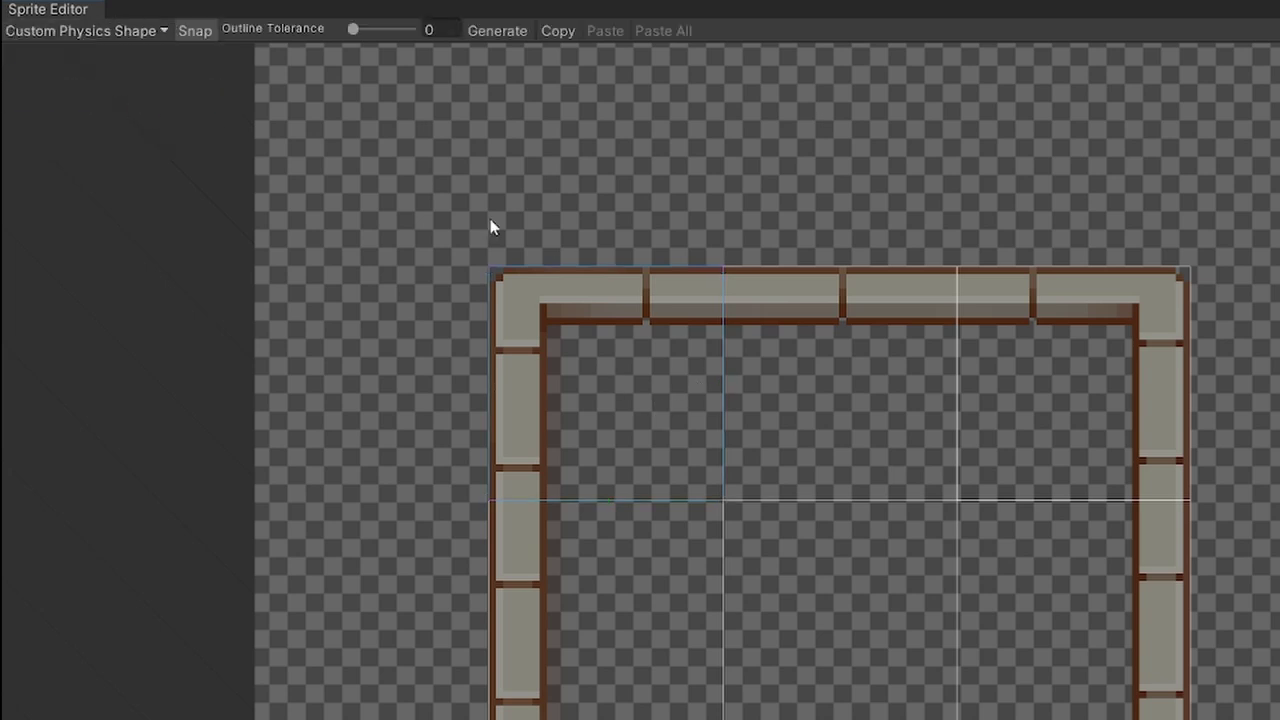
# - With snapping on, generate the first corner sprite's outline and drag its diagonal vertex into the inner corner
pyautogui.click(1004, 302)
pyautogui.click(594, 346)
pyautogui.click(193, 31)
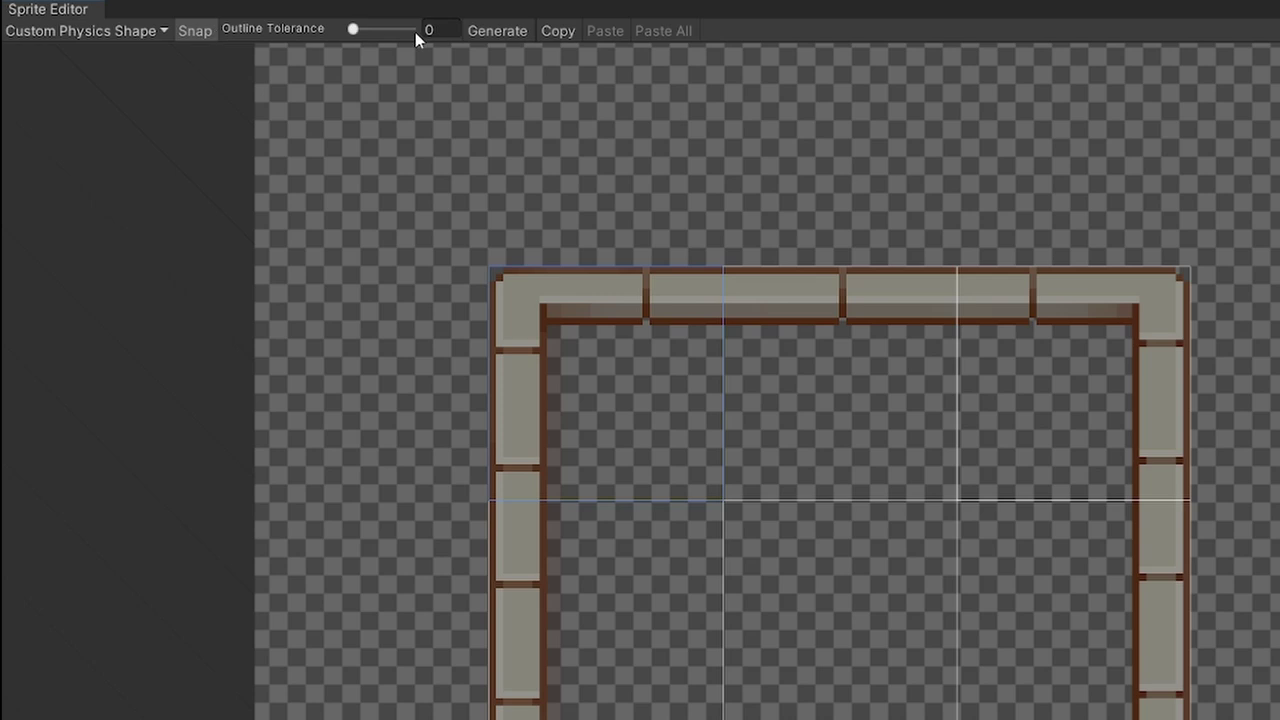
pyautogui.click(492, 35)
pyautogui.scroll(4, 558, 302)
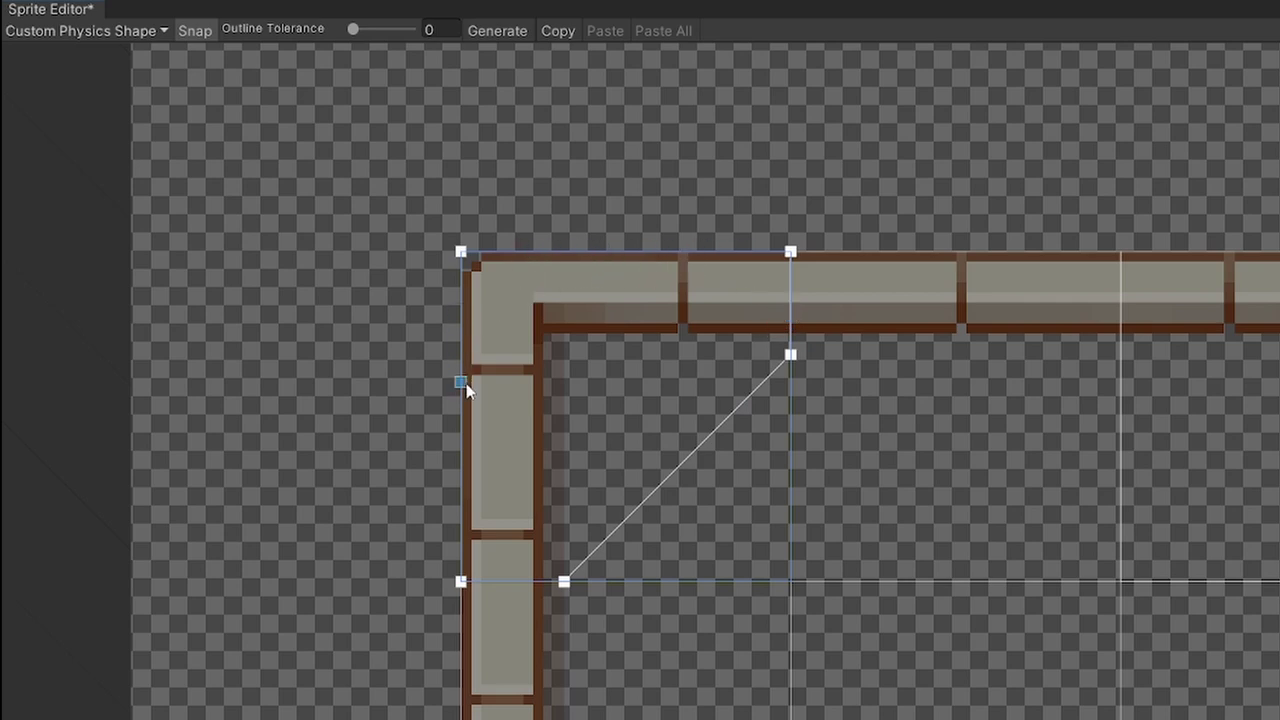
pyautogui.click(665, 485)
pyautogui.moveTo(665, 484); pyautogui.dragTo(564, 354)
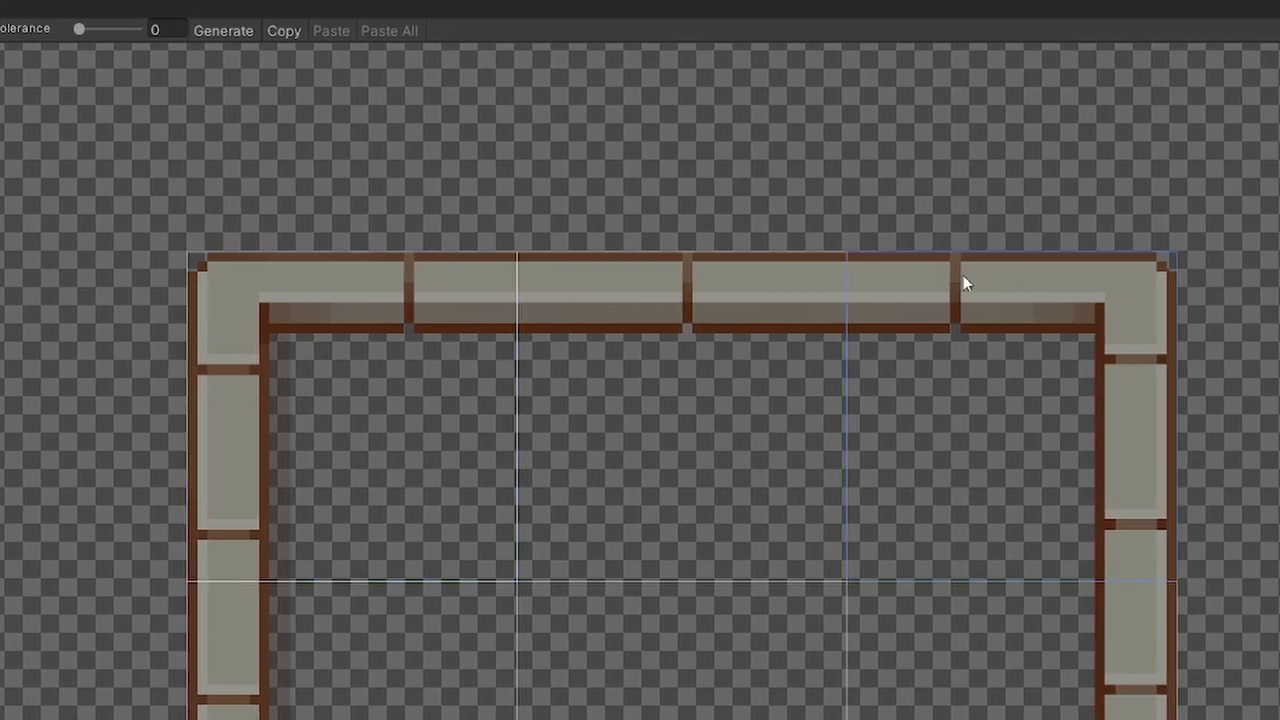
# - Generate the second corner sprite's outline and square its inner corner
pyautogui.click(226, 32)
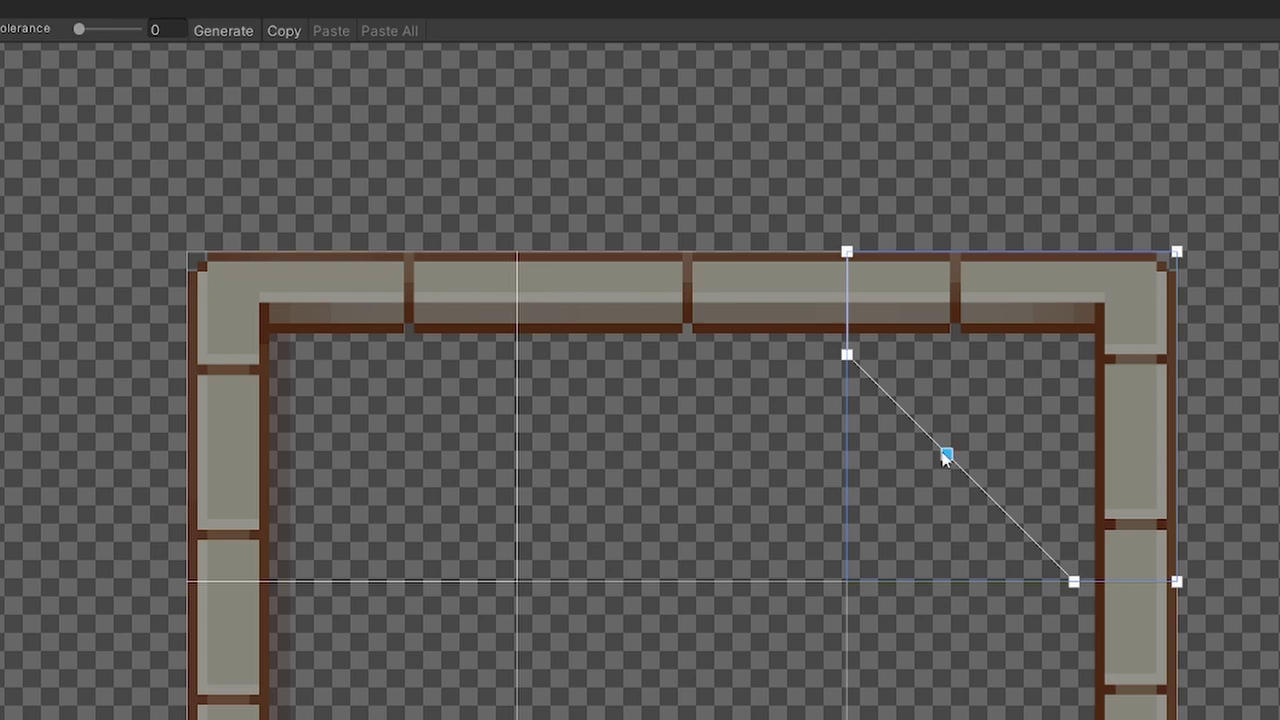
pyautogui.moveTo(946, 456); pyautogui.dragTo(1074, 355)
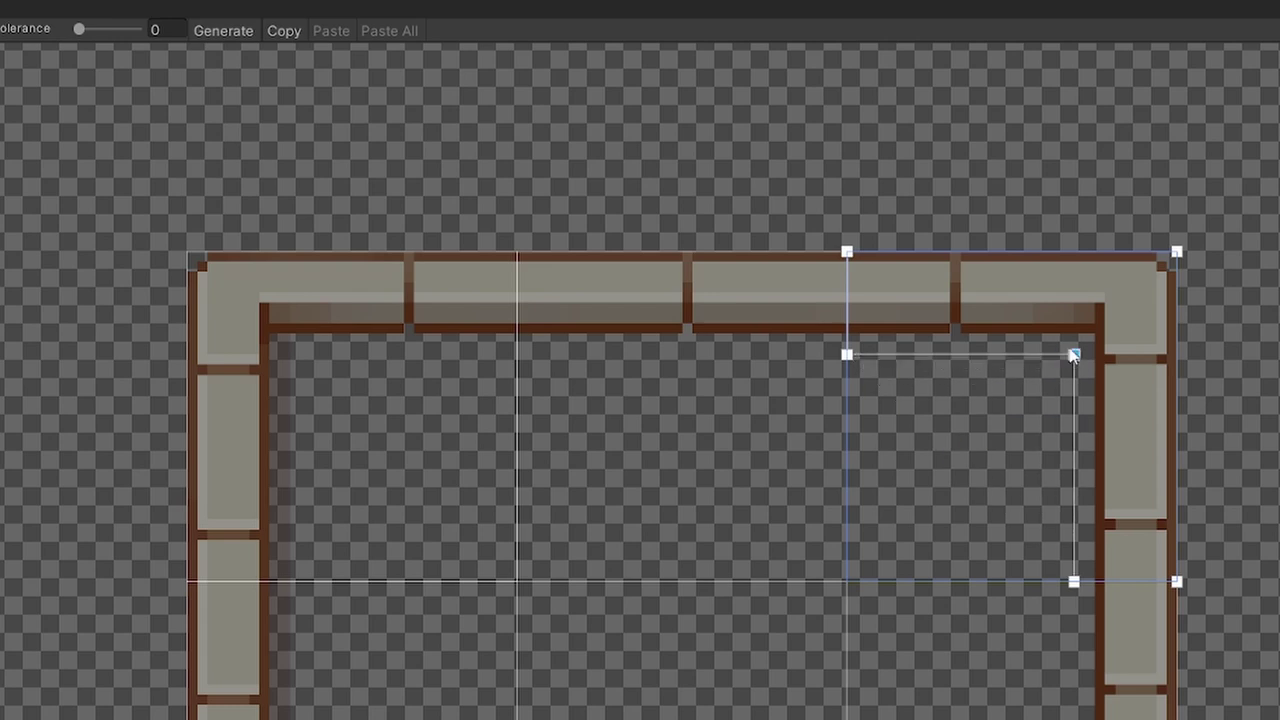
pyautogui.moveTo(1034, 386); pyautogui.dragTo(851, 423, button='middle')
pyautogui.scroll(3, 851, 423)
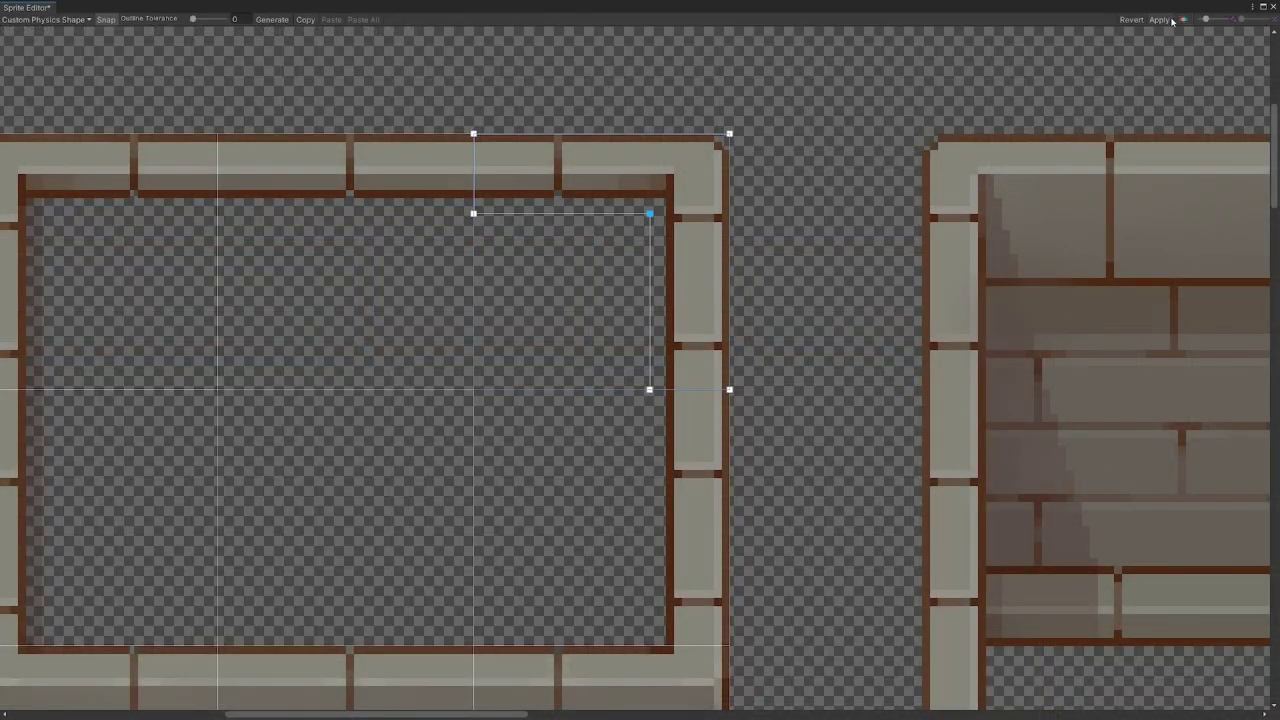
# - Apply the physics shapes, close the Sprite Editor and reselect the Walls tilemap
pyautogui.click(1160, 20)
pyautogui.click(1272, 7)
pyautogui.click(648, 116)
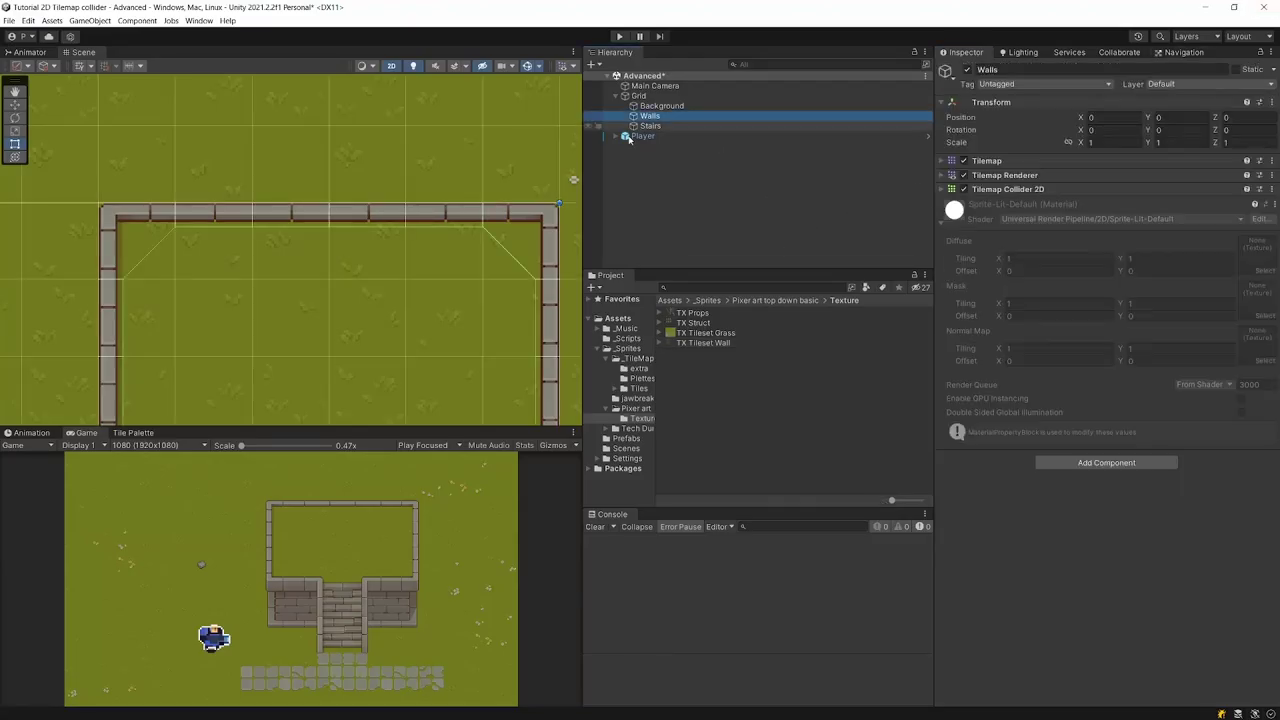
pyautogui.press('f')
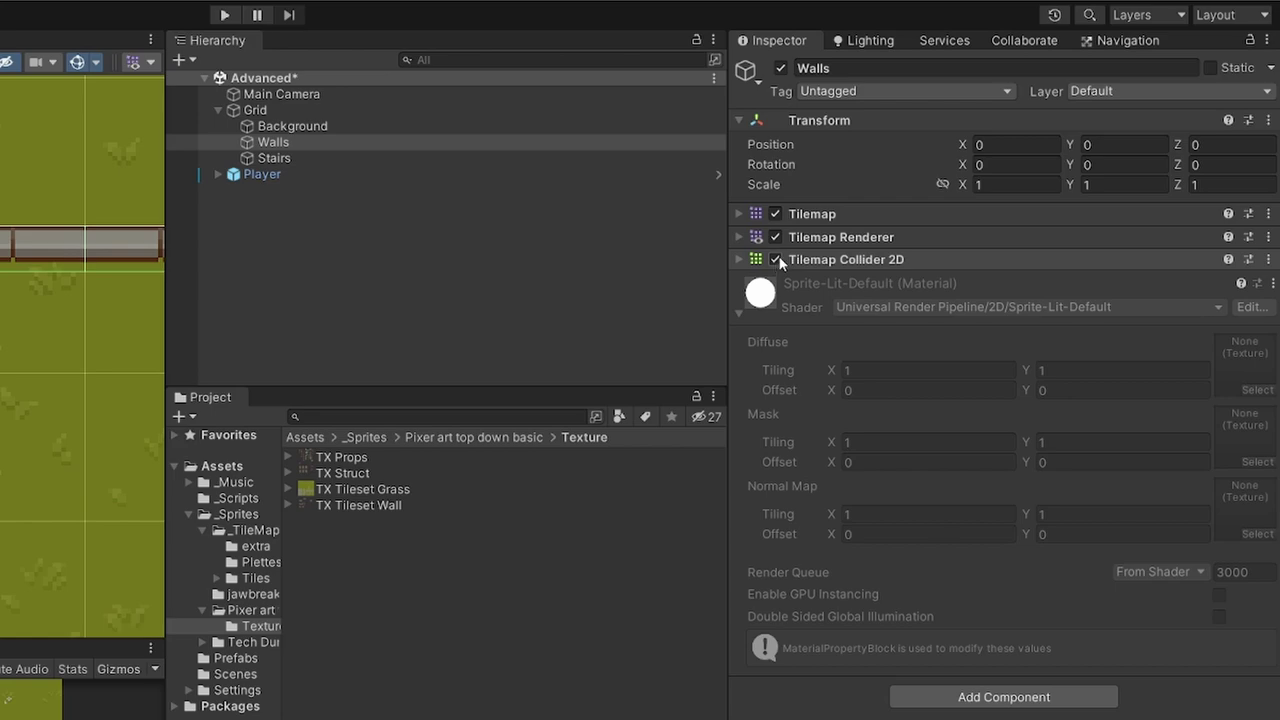
pyautogui.click(776, 260)
pyautogui.click(776, 260)
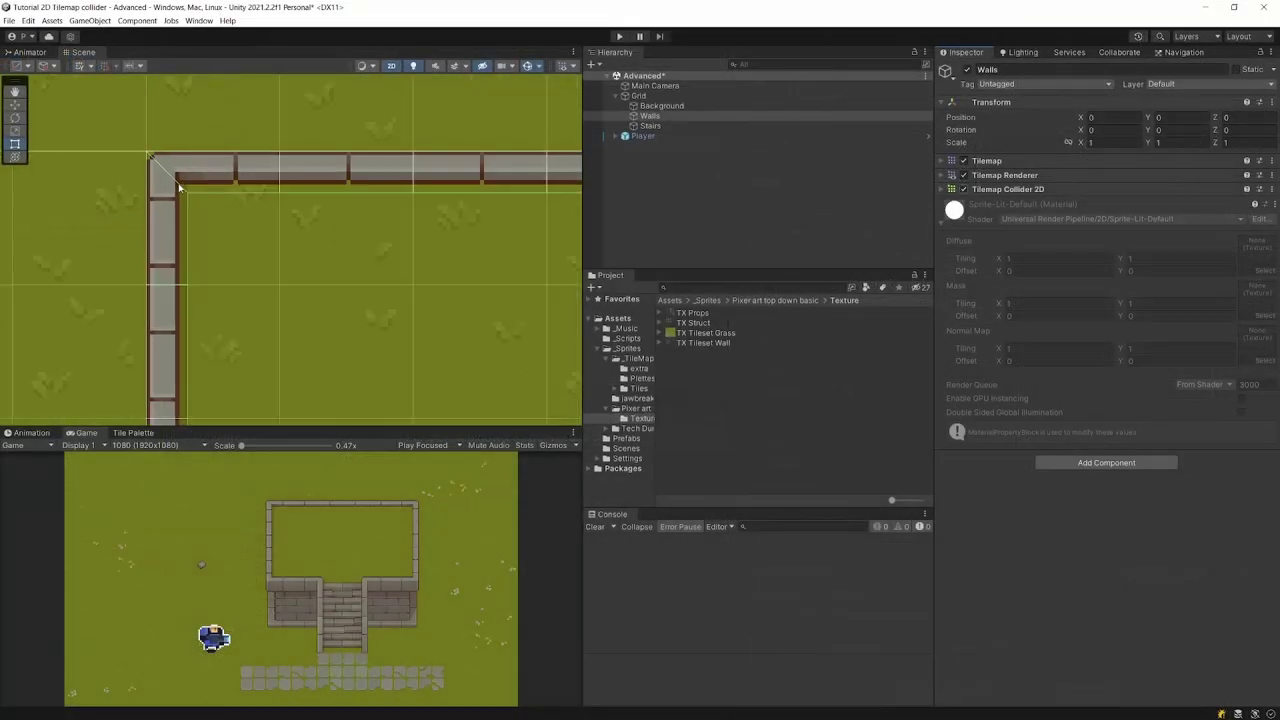
pyautogui.scroll(-3, 197, 217)
pyautogui.moveTo(271, 266); pyautogui.dragTo(400, 273, button='middle')
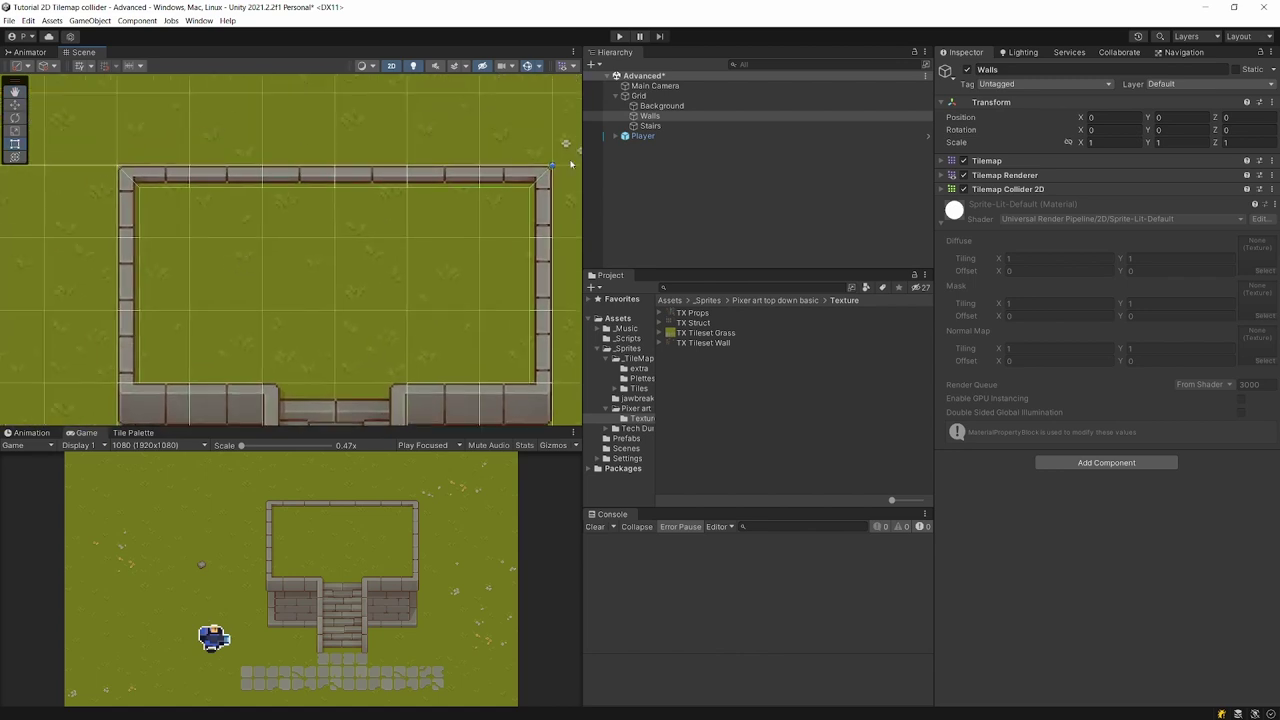
pyautogui.click(619, 36)
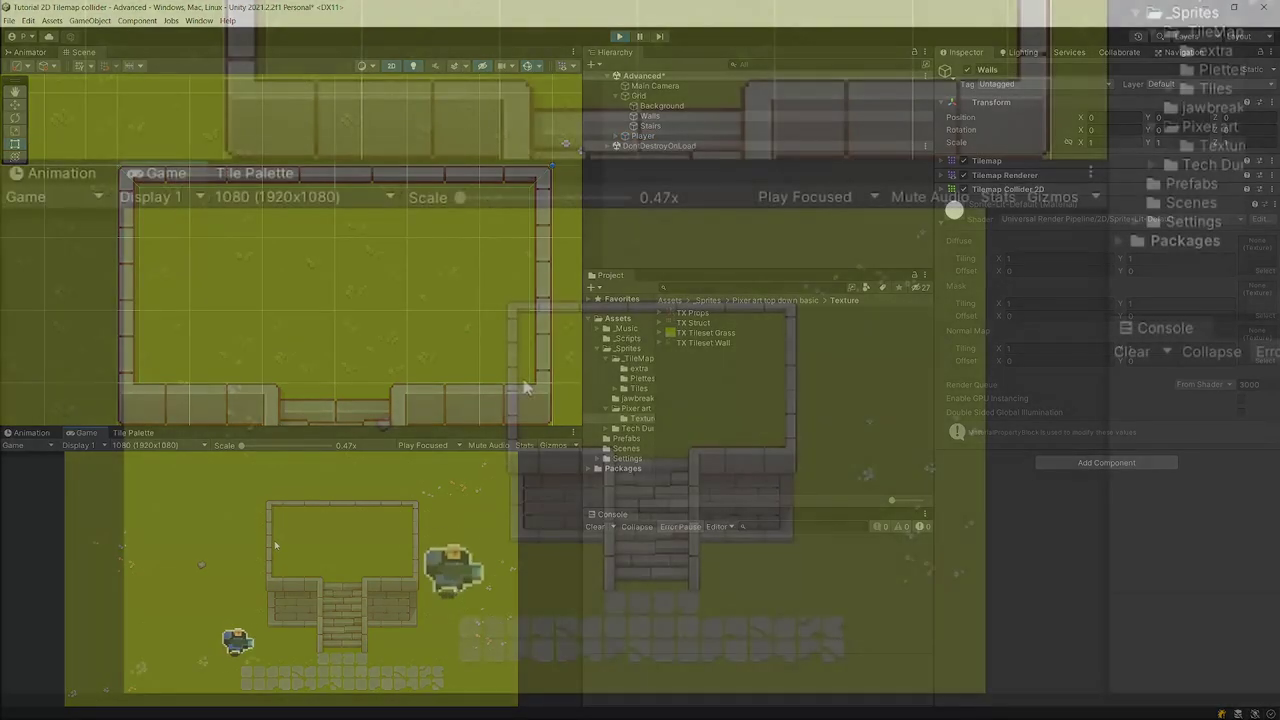
pyautogui.press('d')
pyautogui.press('w')
pyautogui.press('d')
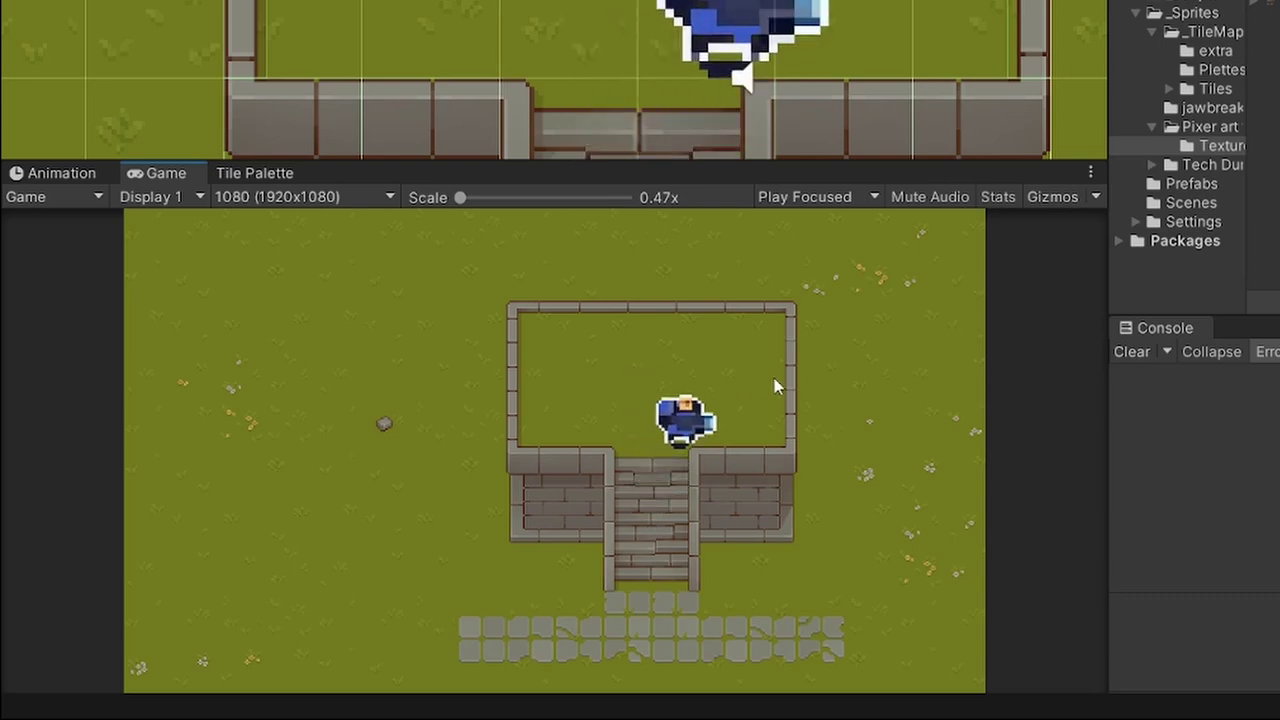
pyautogui.press('d')
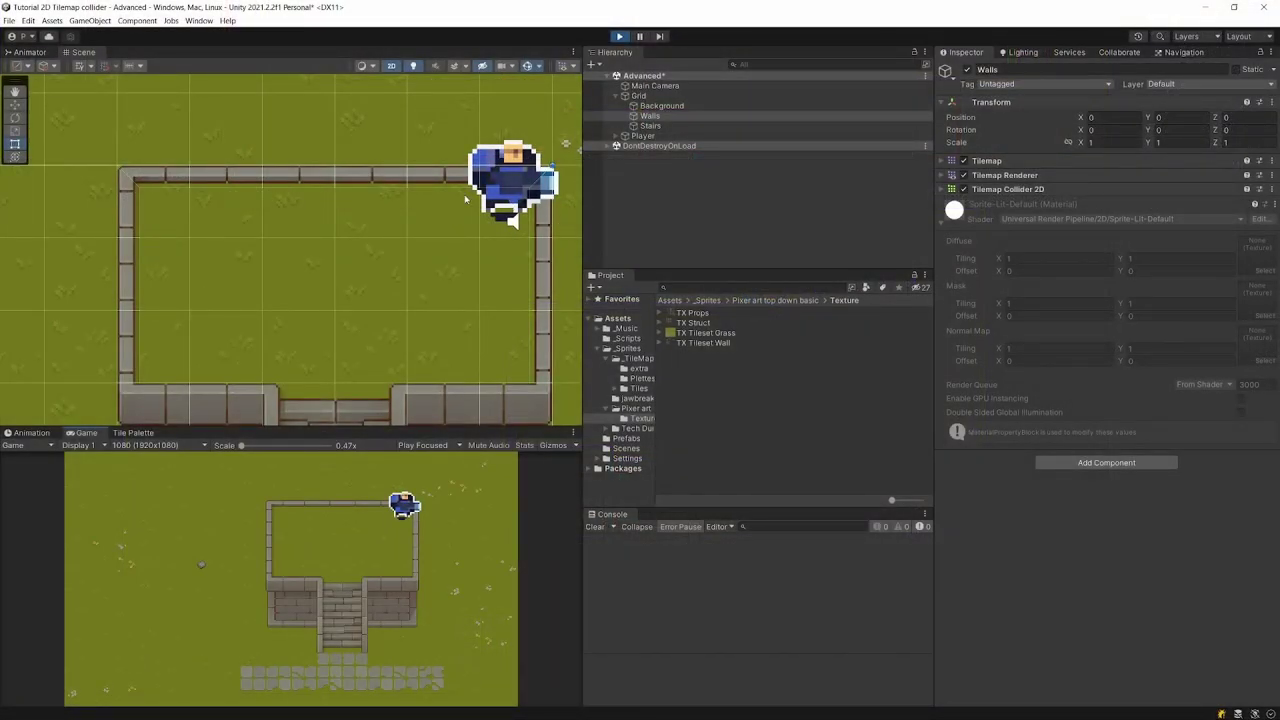
pyautogui.click(621, 37)
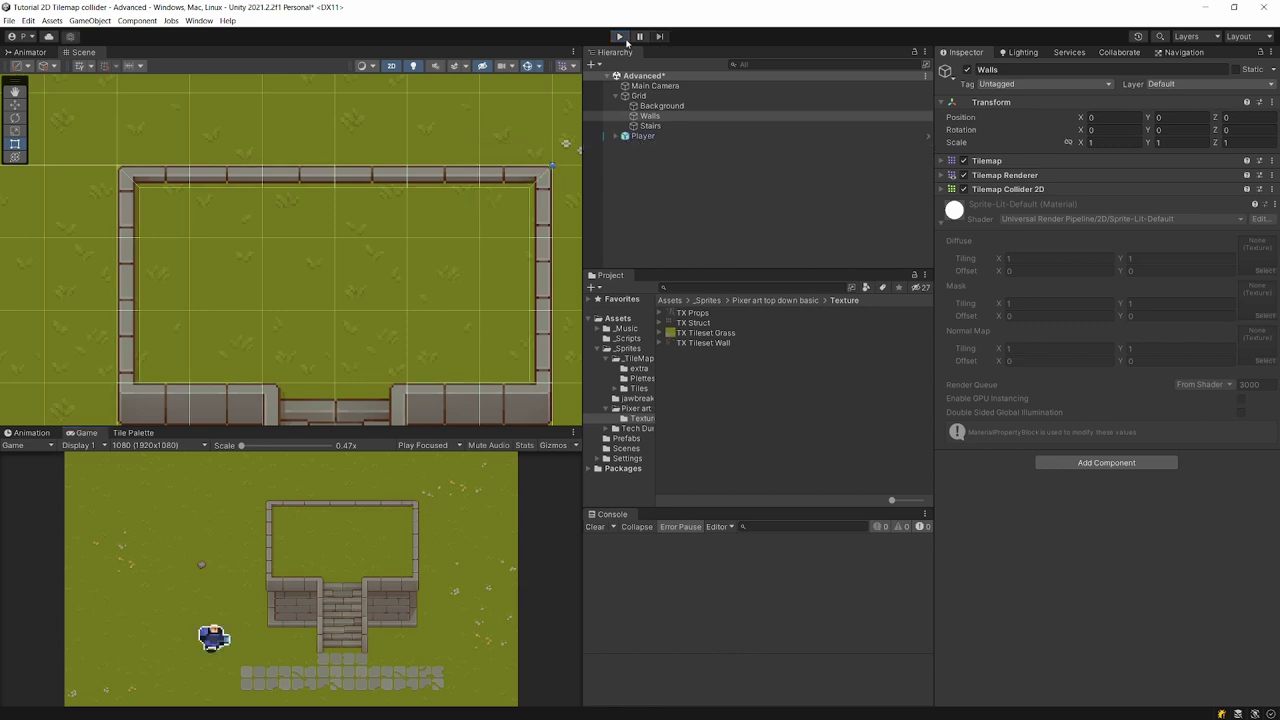
# - Add a Tilemap Collider 2D to the Stairs tilemap
pyautogui.moveTo(272, 358); pyautogui.dragTo(246, 128, button='middle')
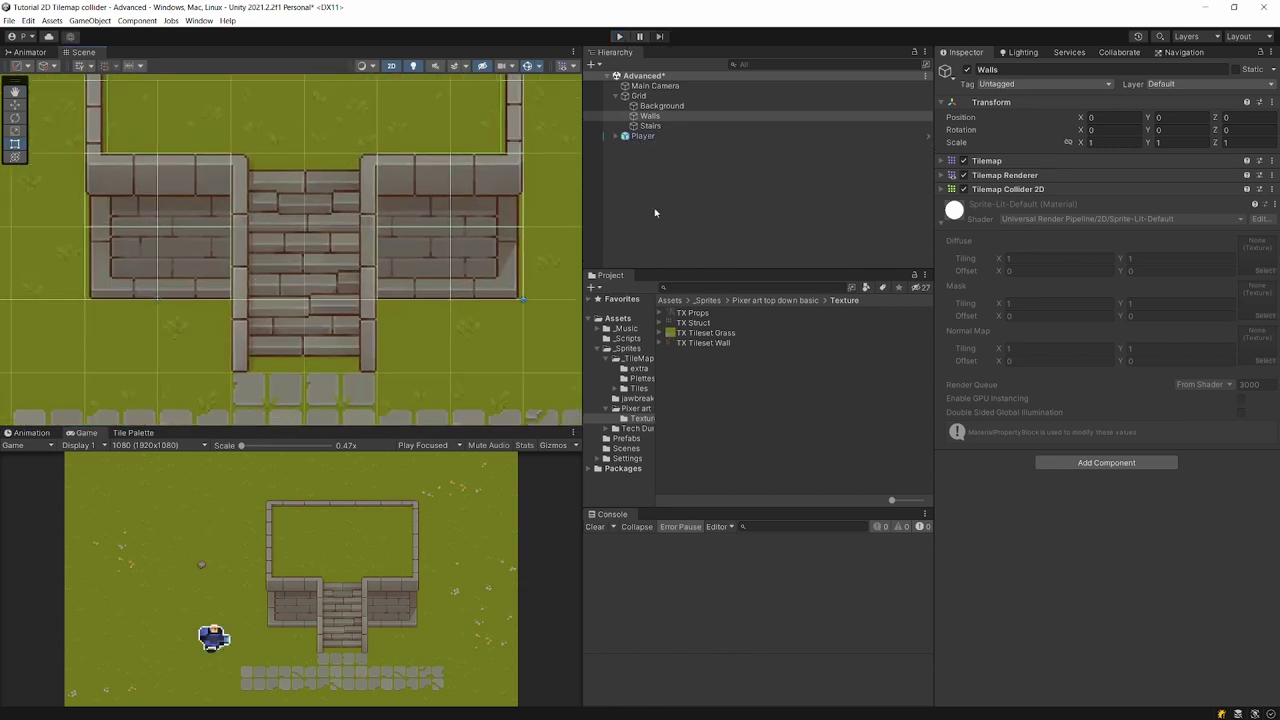
pyautogui.click(650, 126)
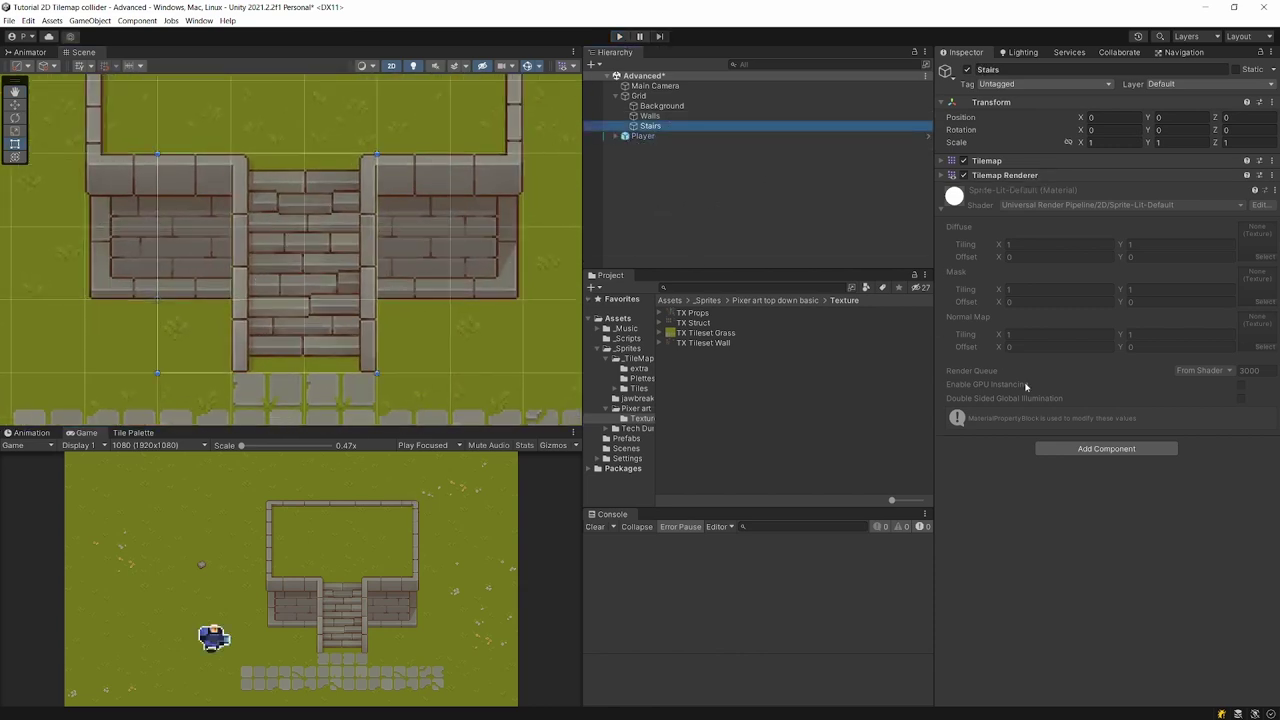
pyautogui.click(1072, 449)
pyautogui.click(1082, 504)
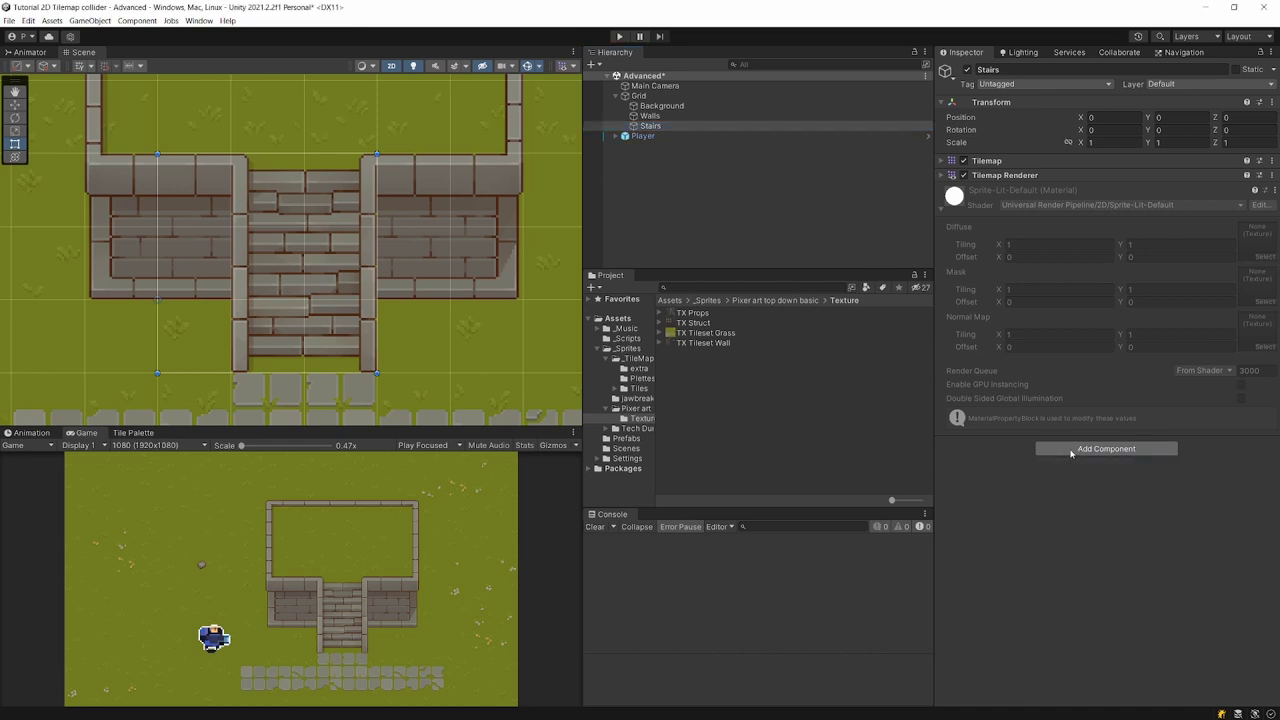
pyautogui.scroll(3, 383, 198)
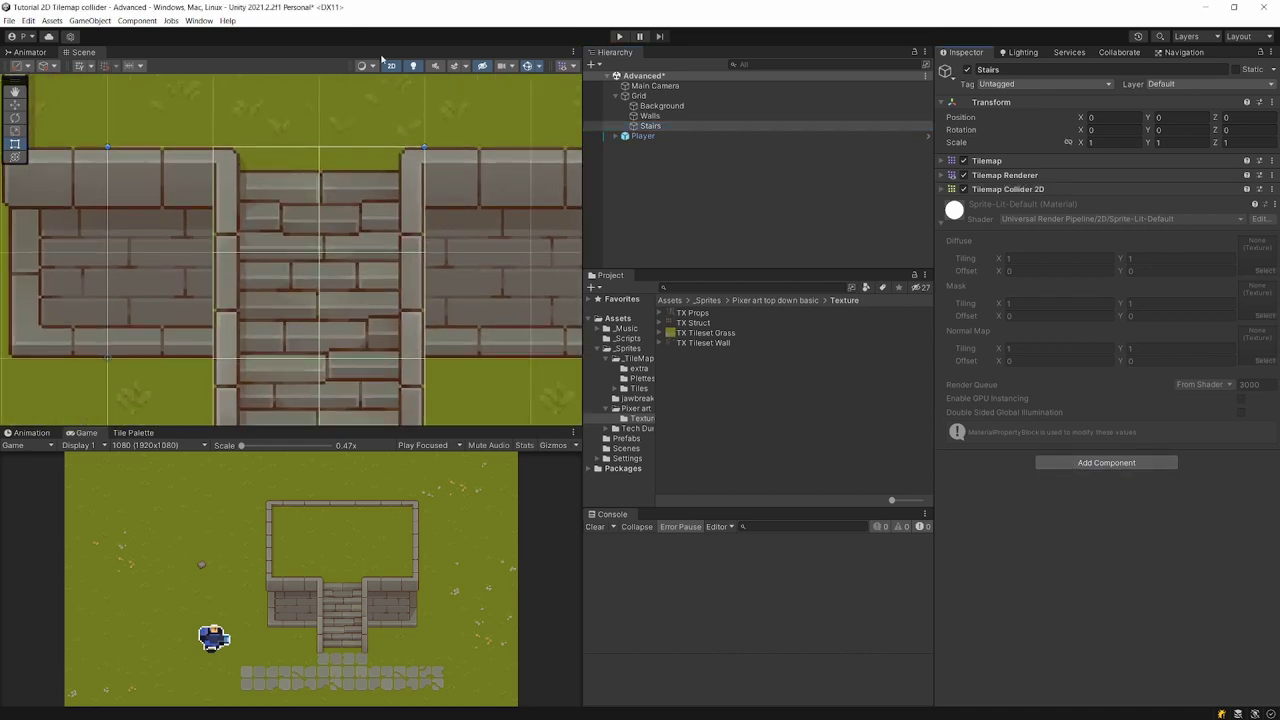
# - Switch the Scene view to Wireframe and open TX Struct in the Sprite Editor
pyautogui.click(368, 65)
pyautogui.click(400, 88)
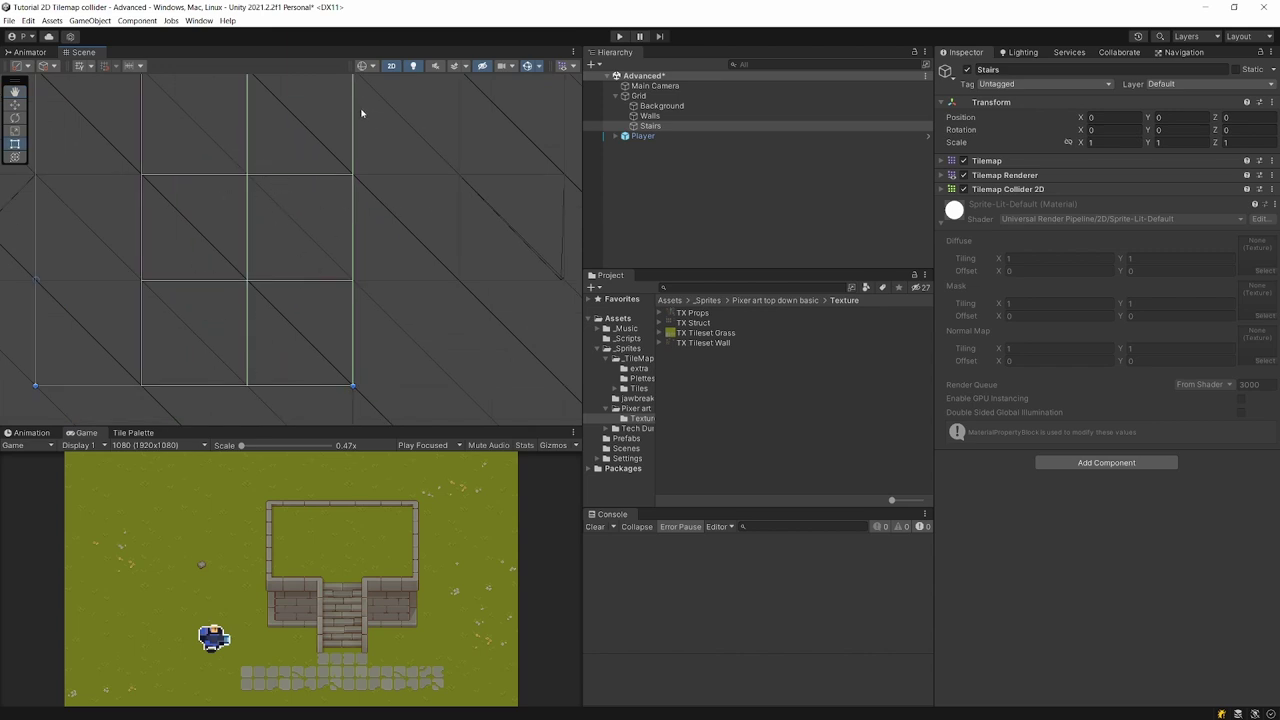
pyautogui.click(723, 343)
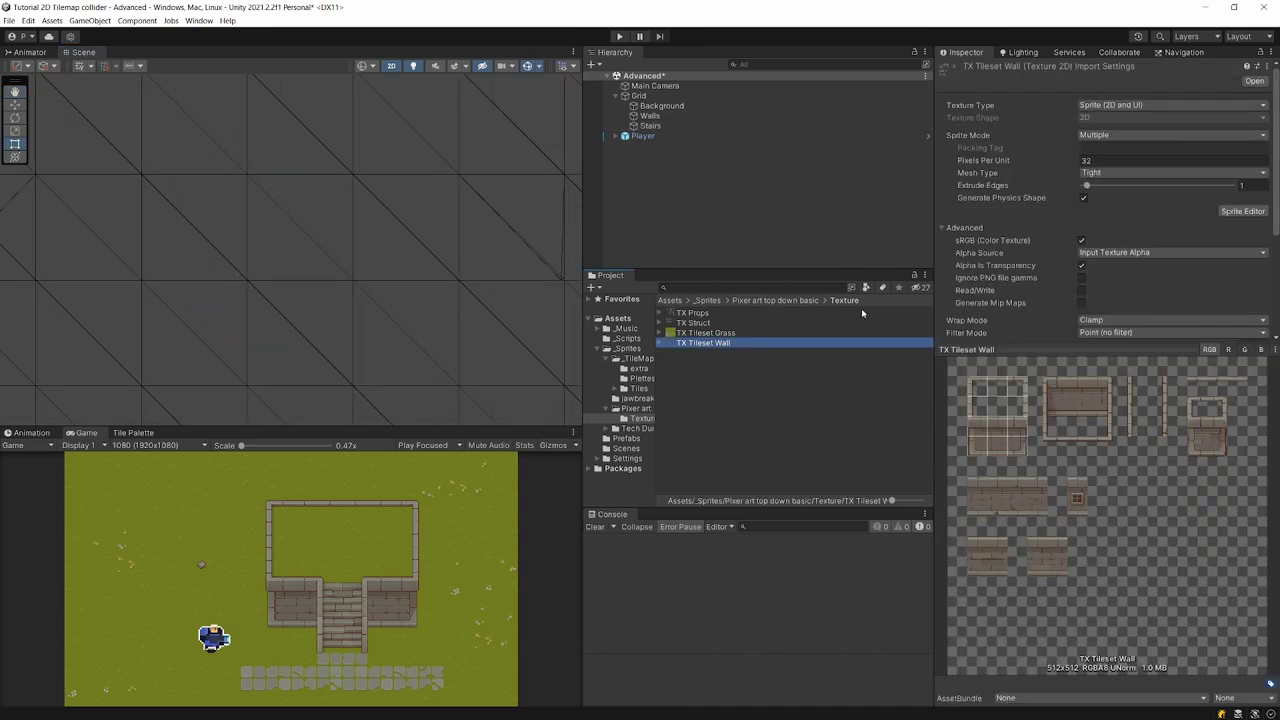
pyautogui.press('Up')
pyautogui.press('Up')
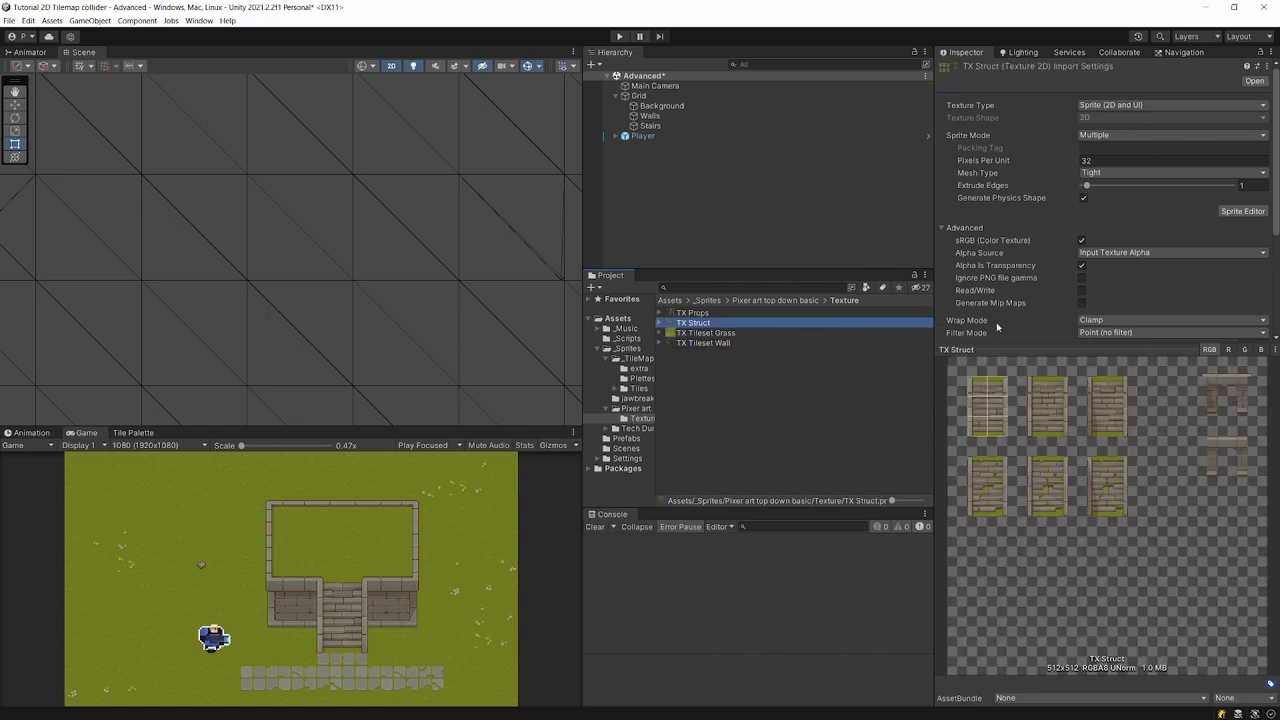
pyautogui.click(1243, 212)
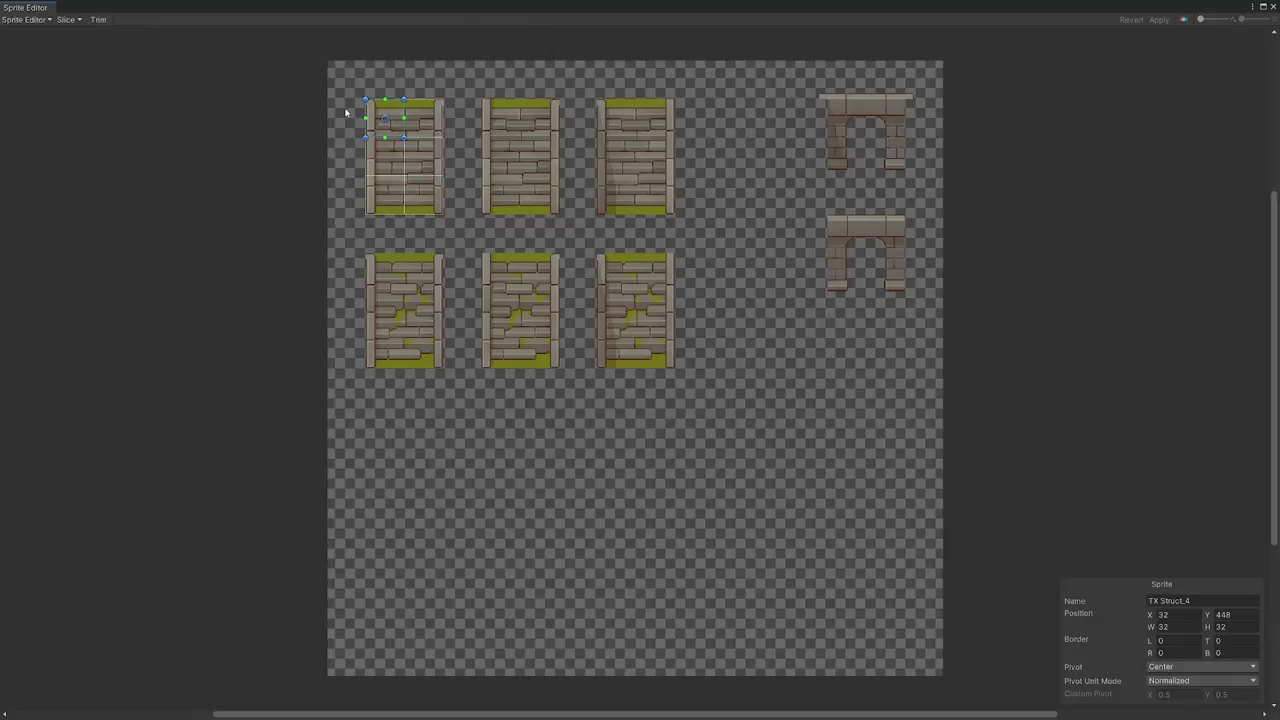
# - Select the bottom-left stair sprite and switch to Custom Physics Shape mode
pyautogui.scroll(5, 368, 263)
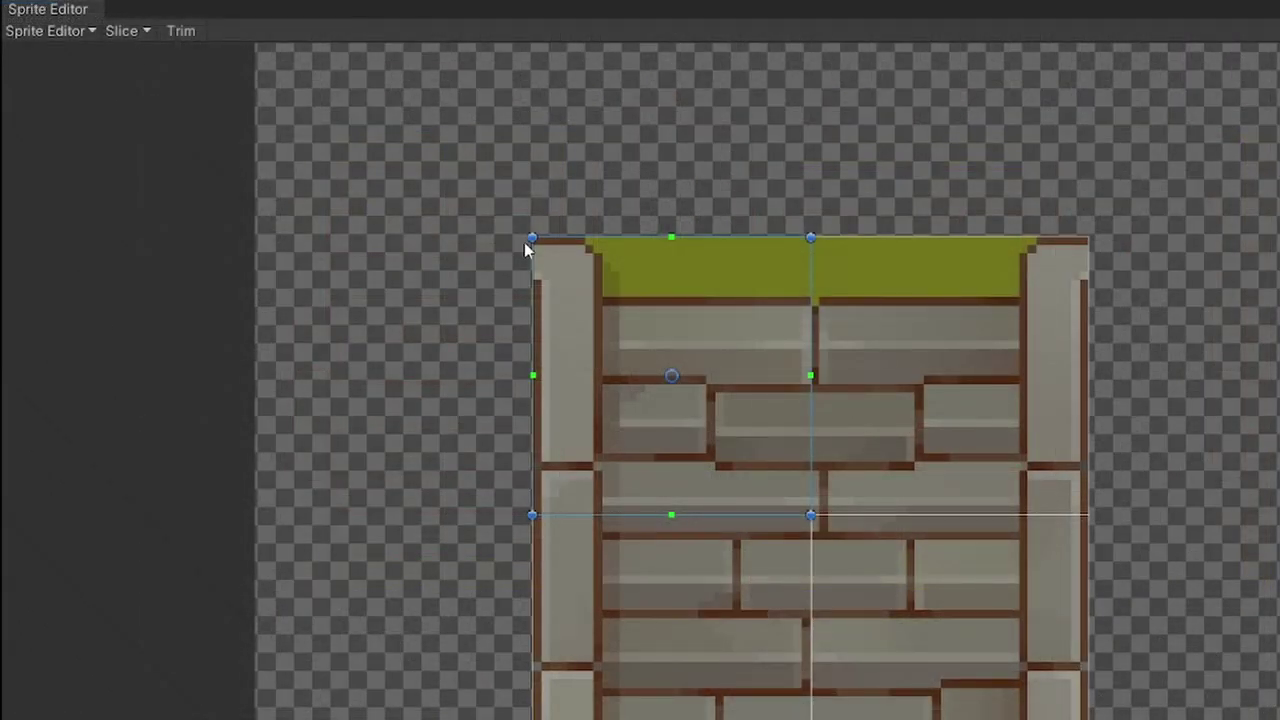
pyautogui.click(1020, 336)
pyautogui.click(995, 612)
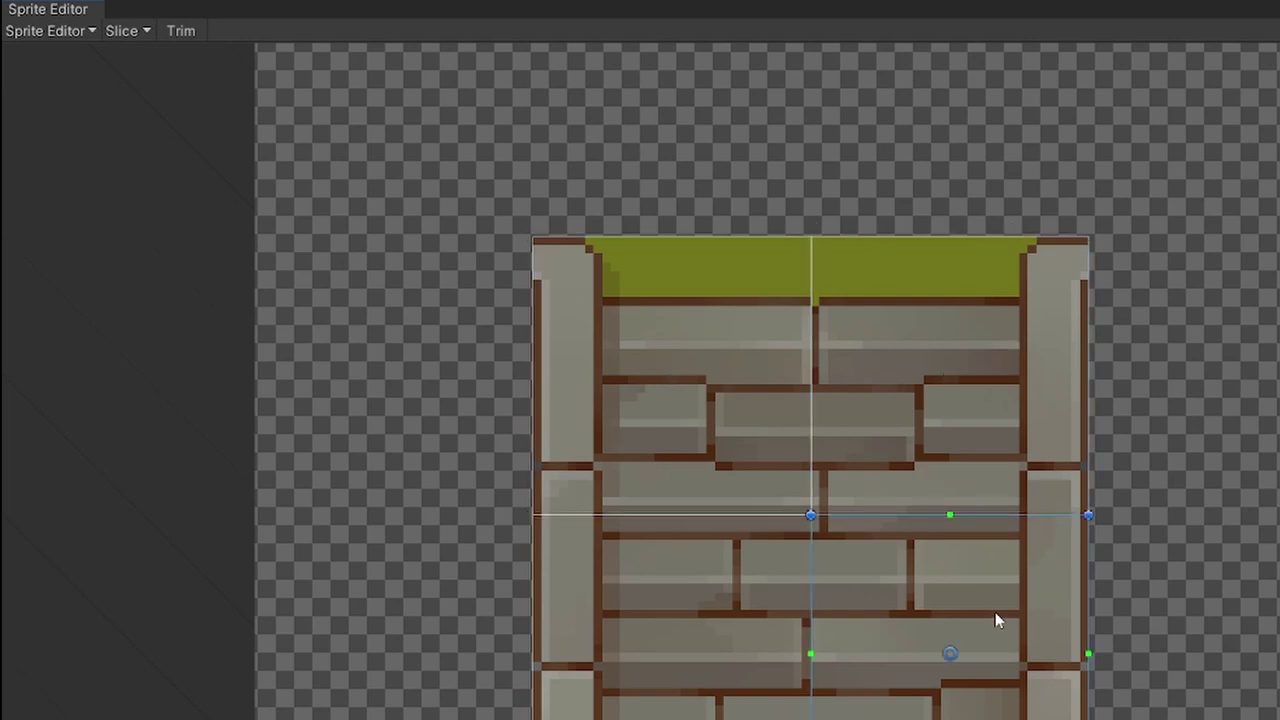
pyautogui.click(776, 670)
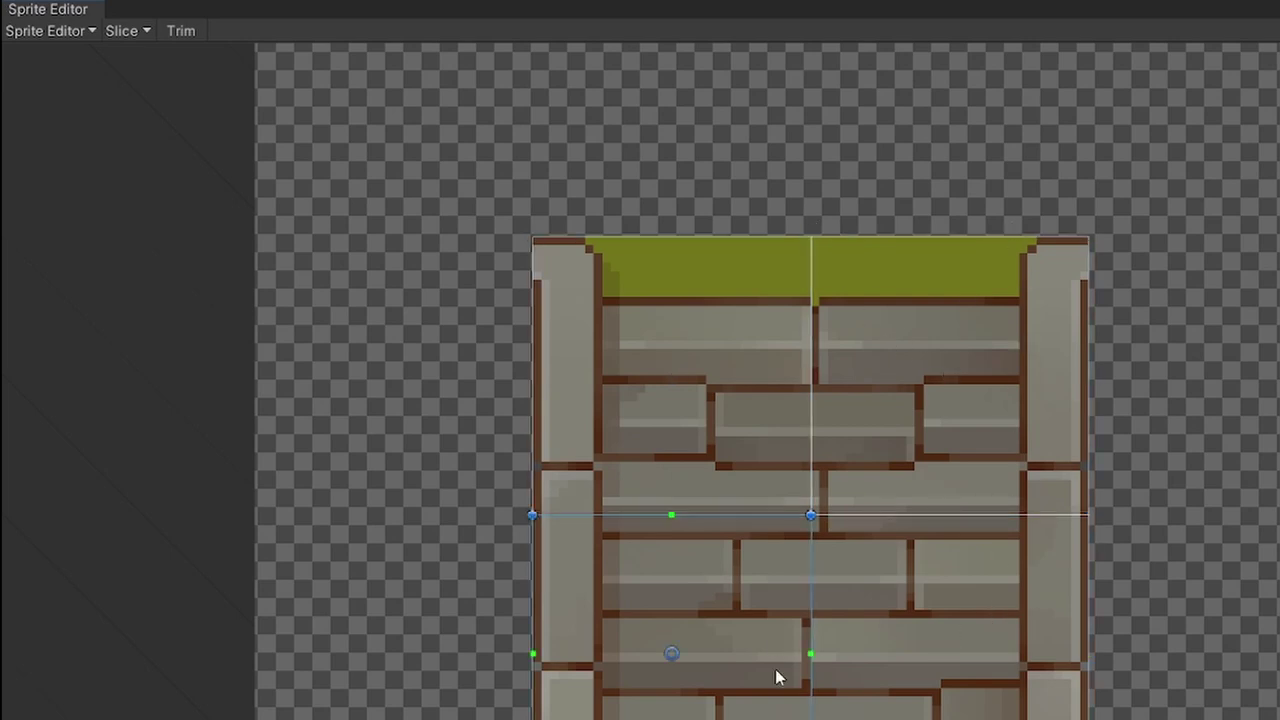
pyautogui.click(57, 30)
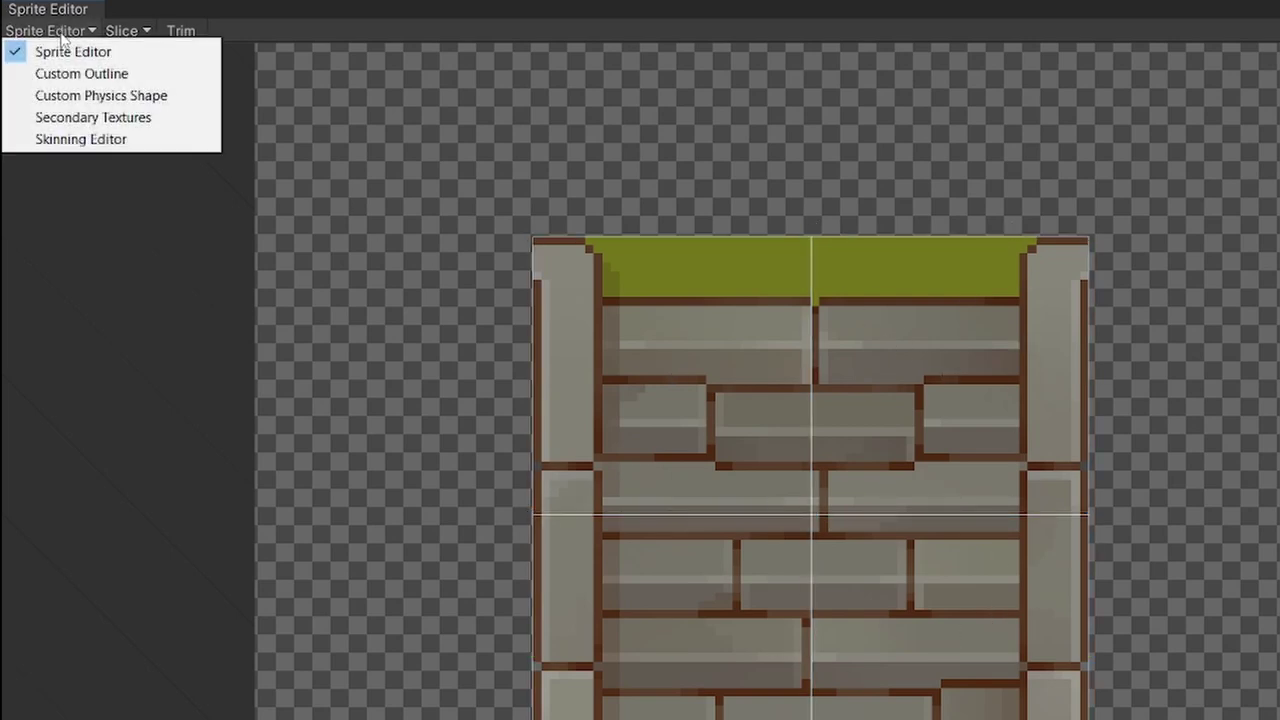
pyautogui.click(101, 95)
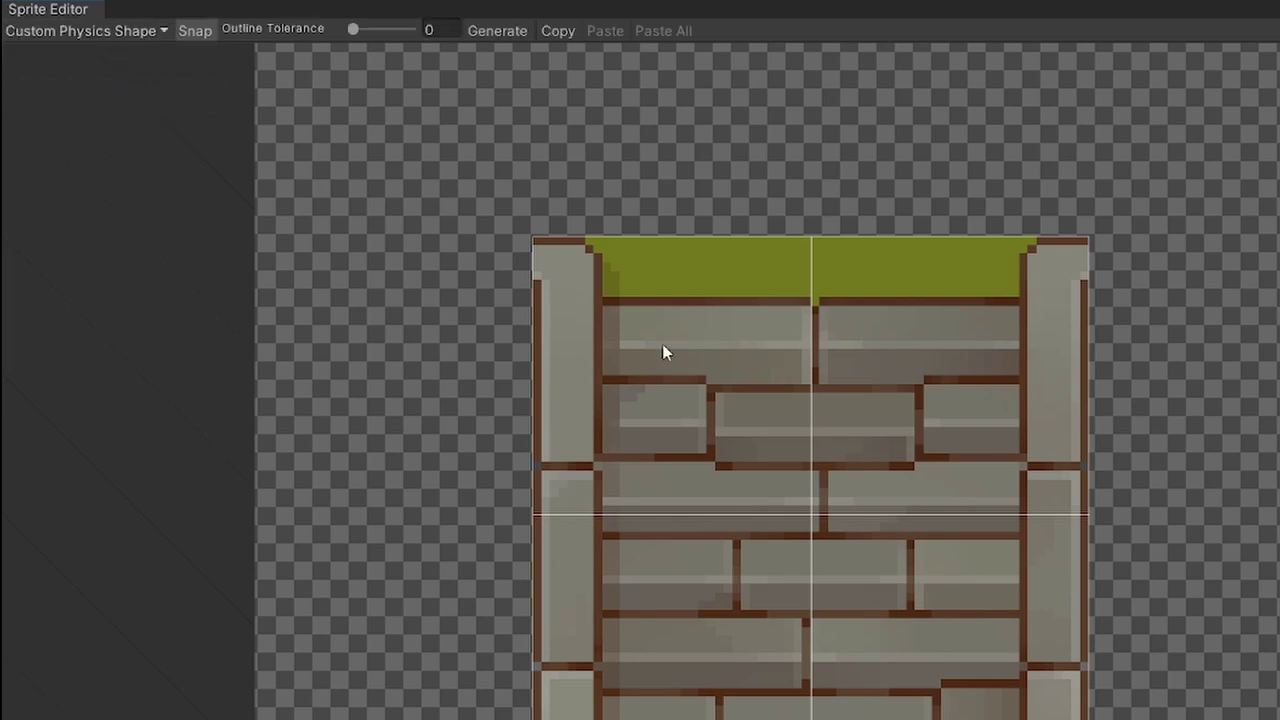
# - Generate the stair sprite's outline and narrow its top and bottom edges to the left stone column
pyautogui.click(493, 31)
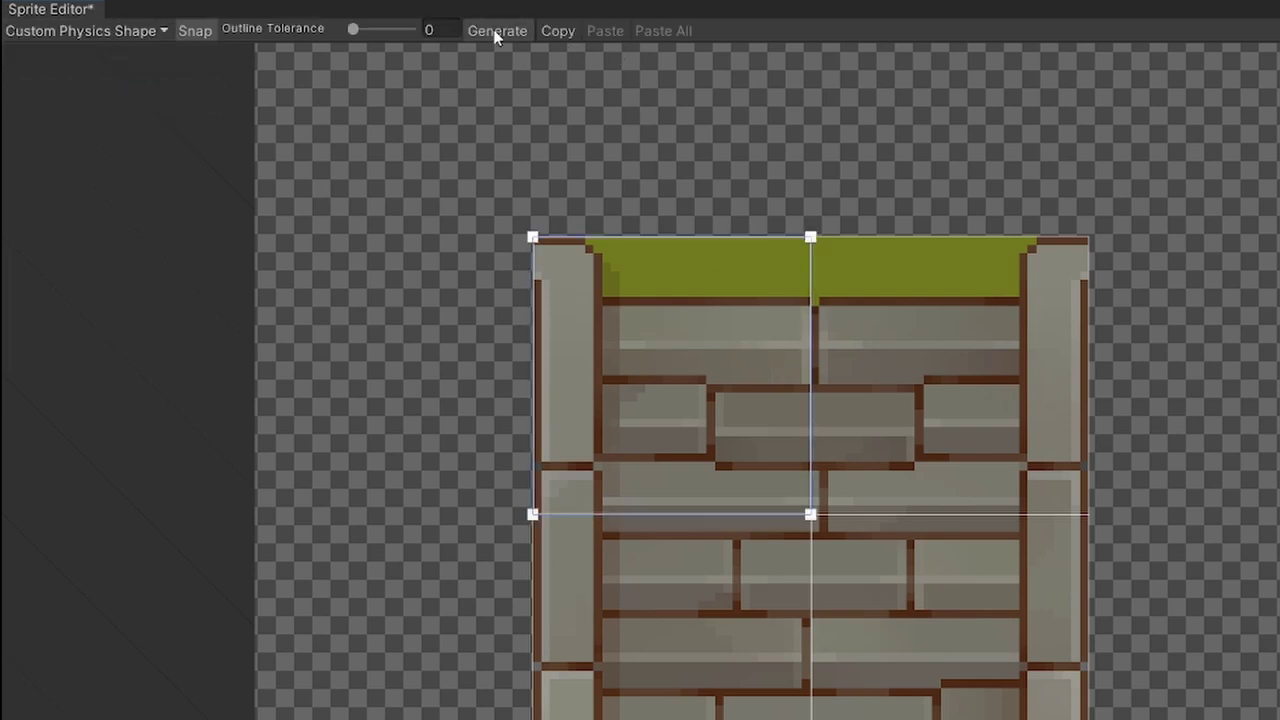
pyautogui.moveTo(810, 239); pyautogui.dragTo(620, 237)
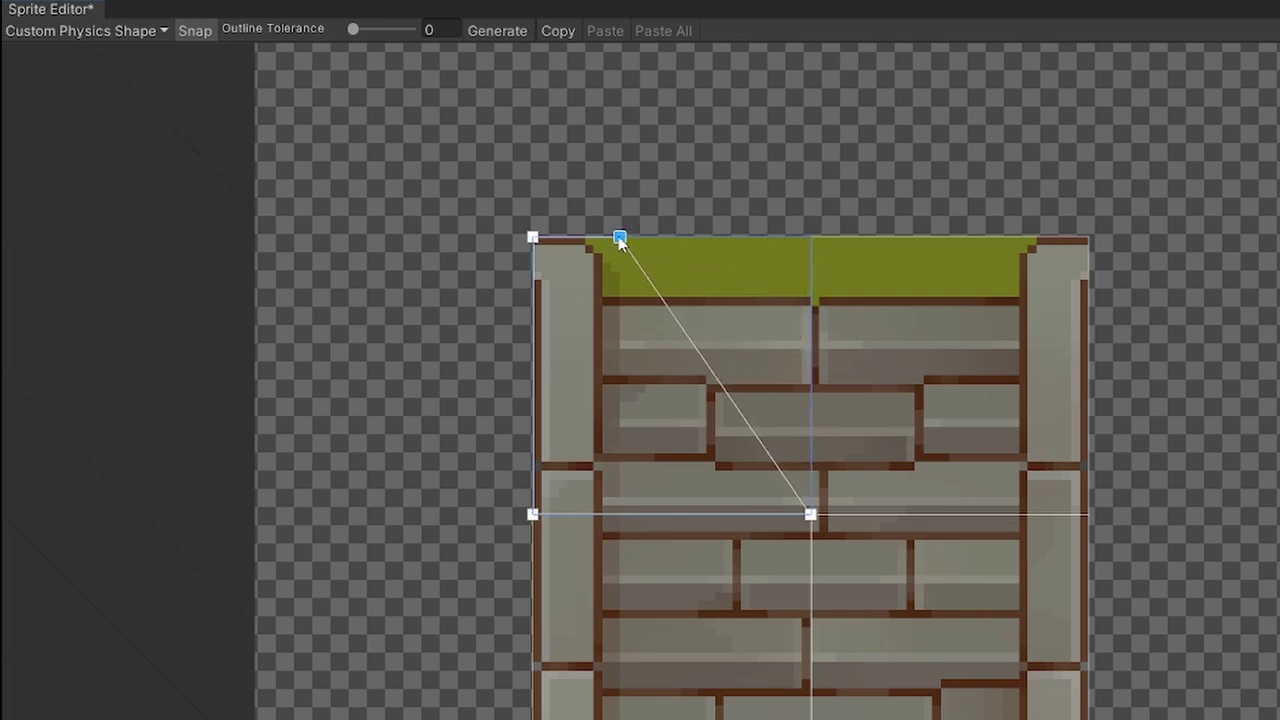
pyautogui.moveTo(810, 515); pyautogui.dragTo(620, 516)
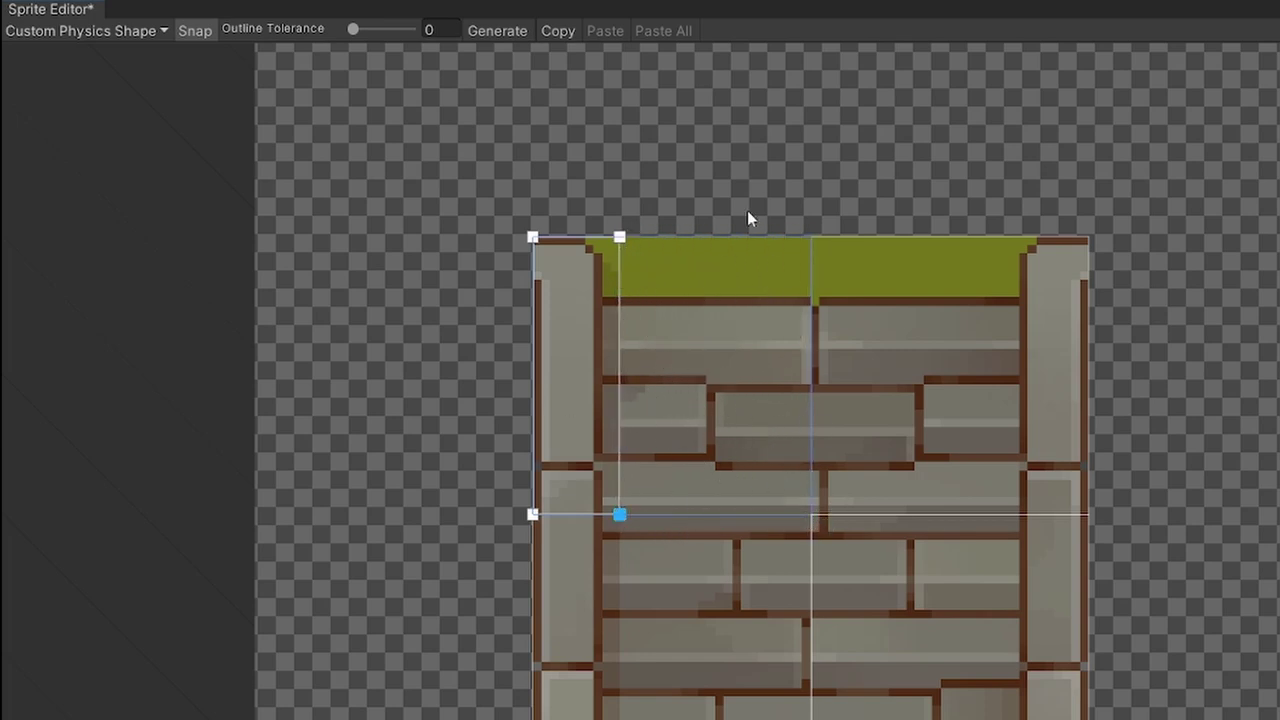
# - Copy the narrow left-side shape and paste it onto the stair sprite below
pyautogui.click(565, 32)
pyautogui.click(725, 610)
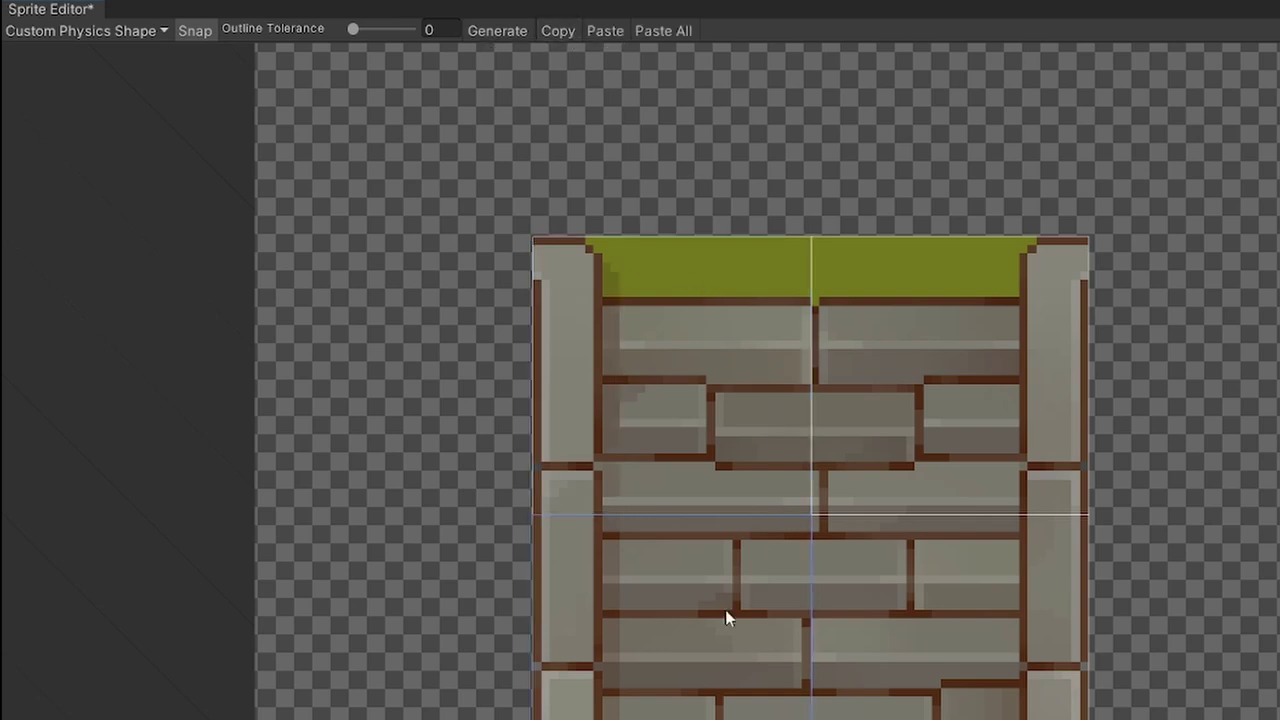
pyautogui.click(607, 32)
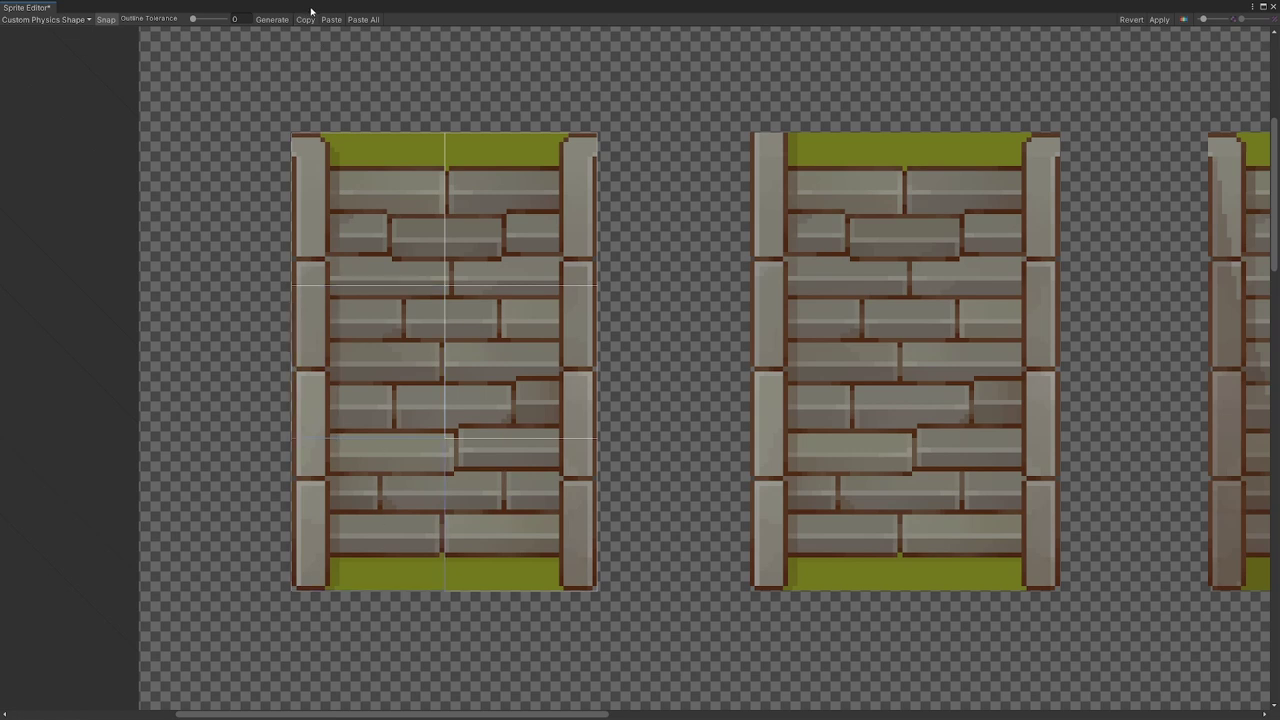
# - Undo the misplaced paste, generate an outline for the upper-right part and narrow it to the right column
pyautogui.click(331, 19)
pyautogui.hotkey('ctrl', 'z')
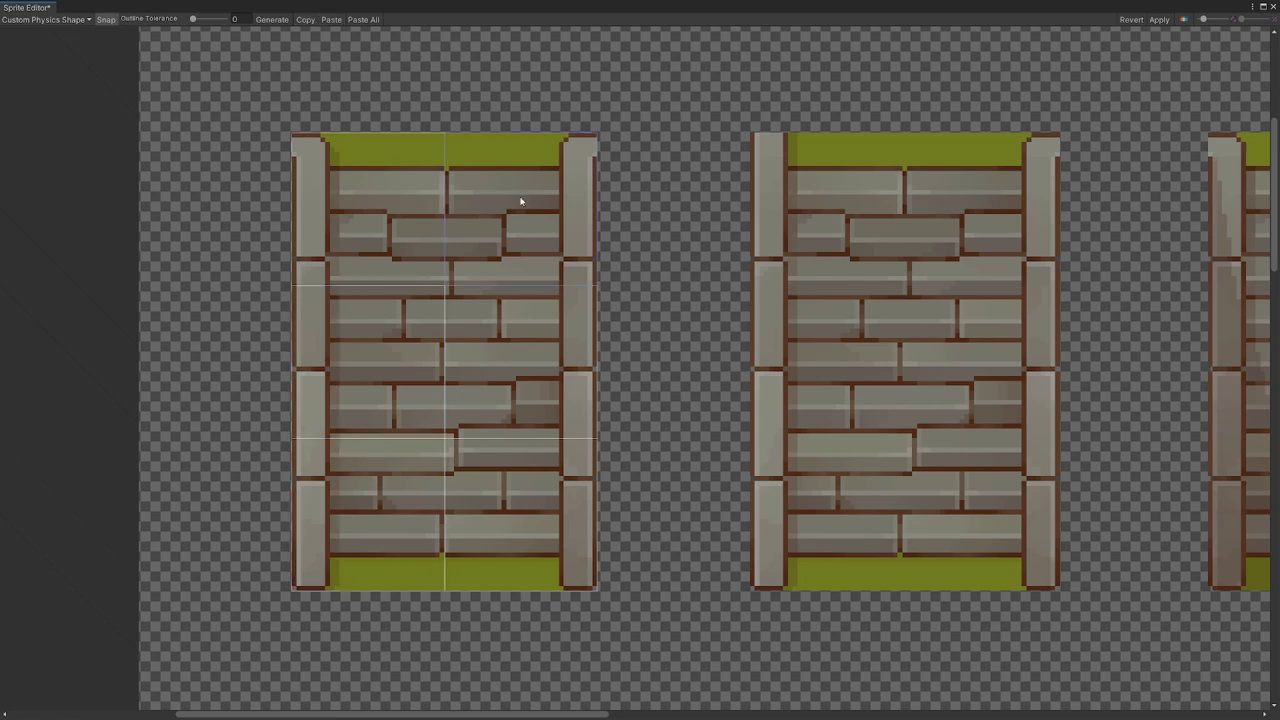
pyautogui.click(262, 18)
pyautogui.moveTo(444, 132); pyautogui.dragTo(549, 136)
pyautogui.moveTo(444, 285); pyautogui.dragTo(549, 285)
# - Paste the right-side shape onto the lower-right tile, apply the changes and close the Sprite Editor
pyautogui.click(331, 19)
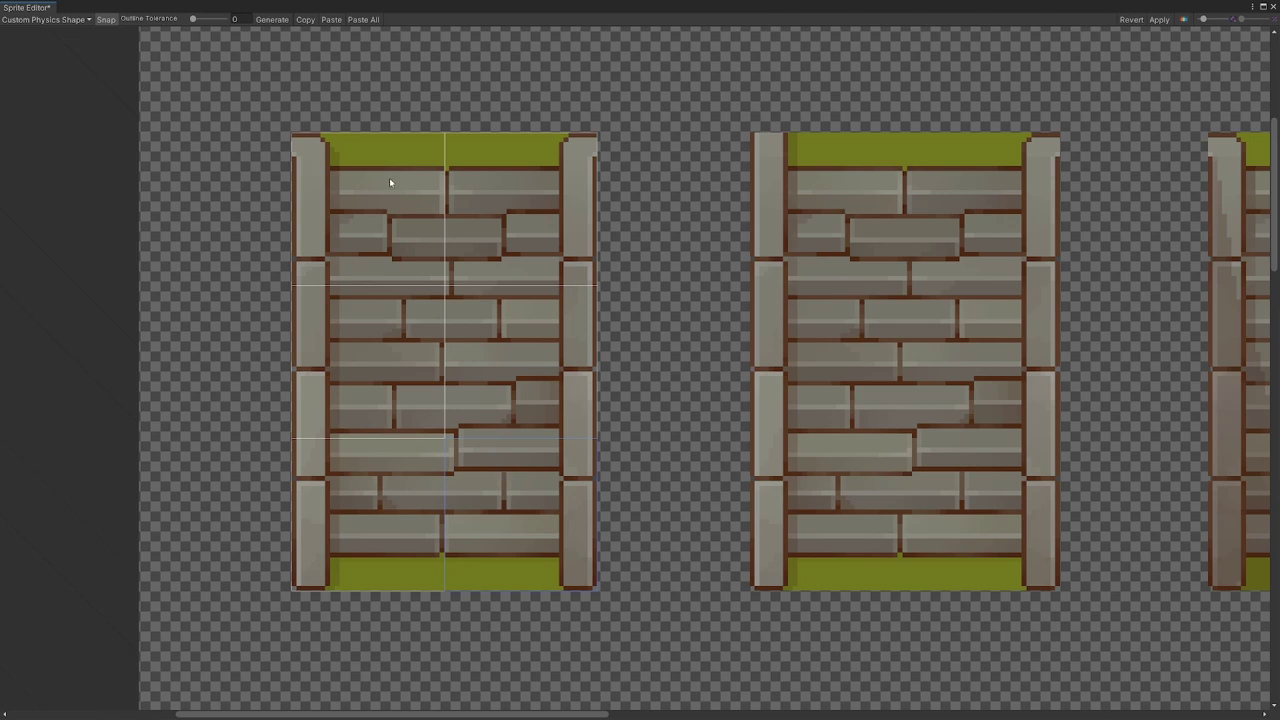
pyautogui.click(335, 20)
pyautogui.click(1157, 20)
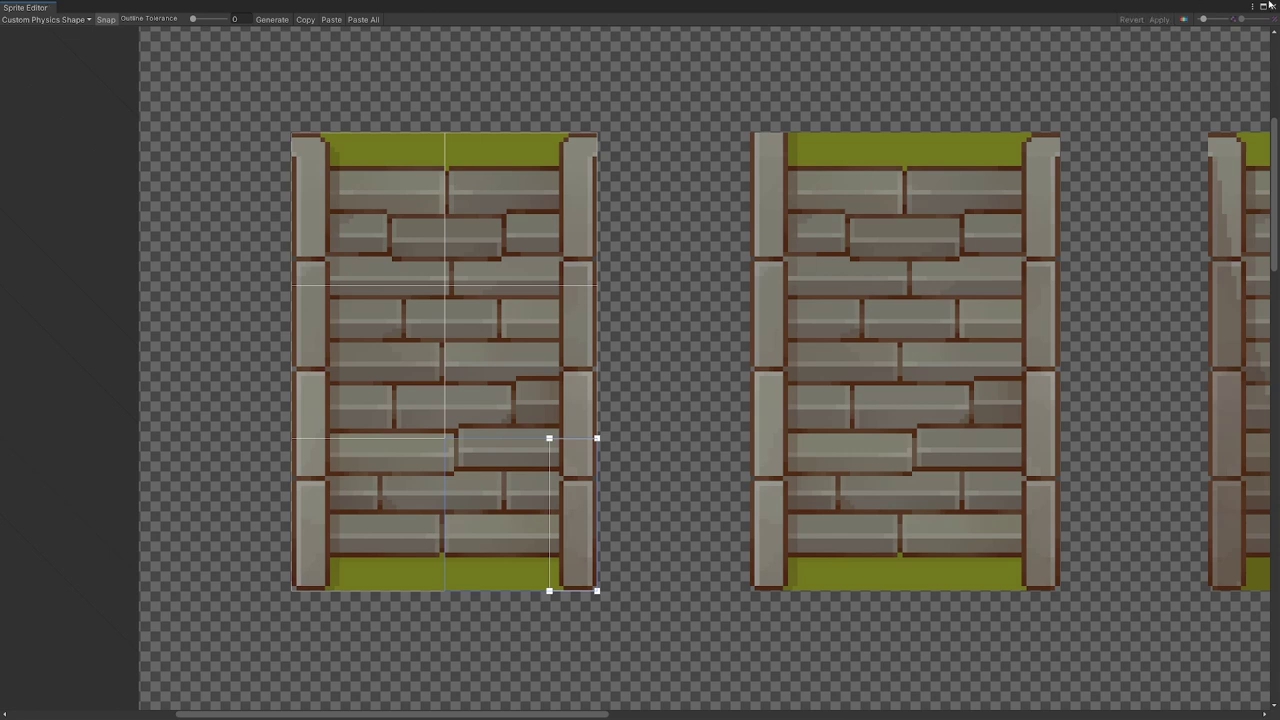
pyautogui.click(1269, 5)
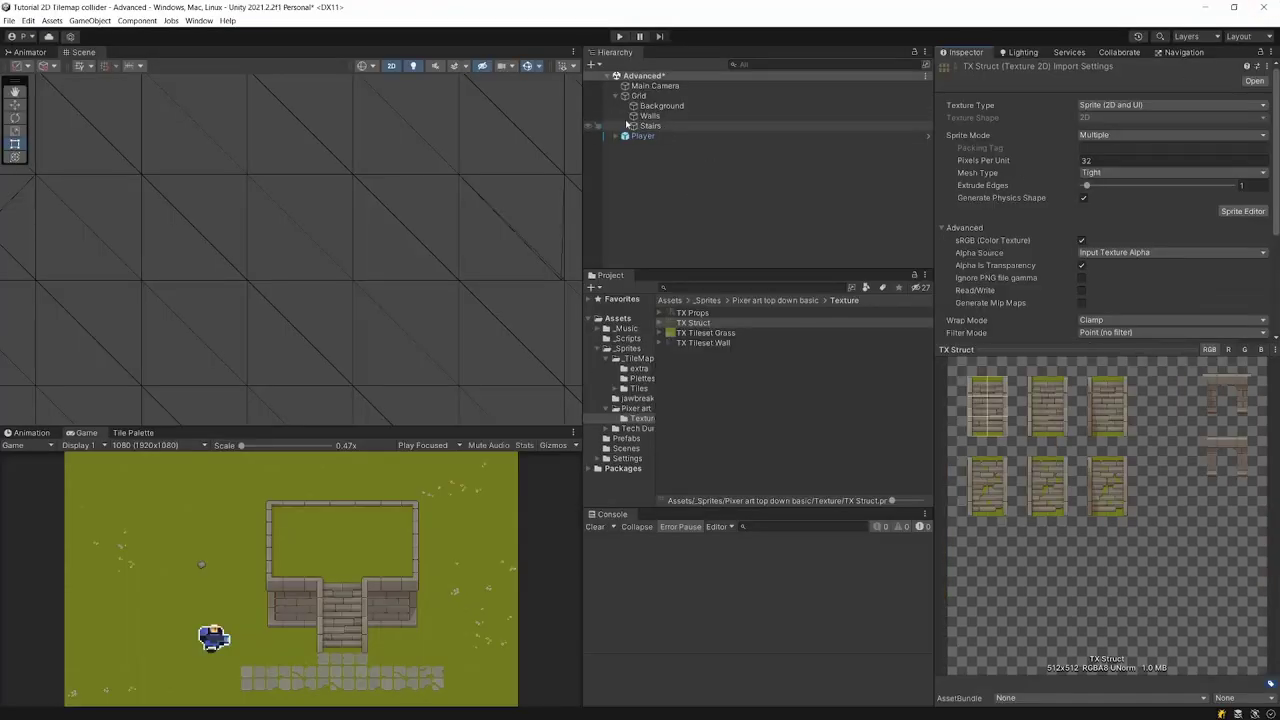
# - Select the Stairs tilemap and frame it in the Scene view
pyautogui.click(363, 65)
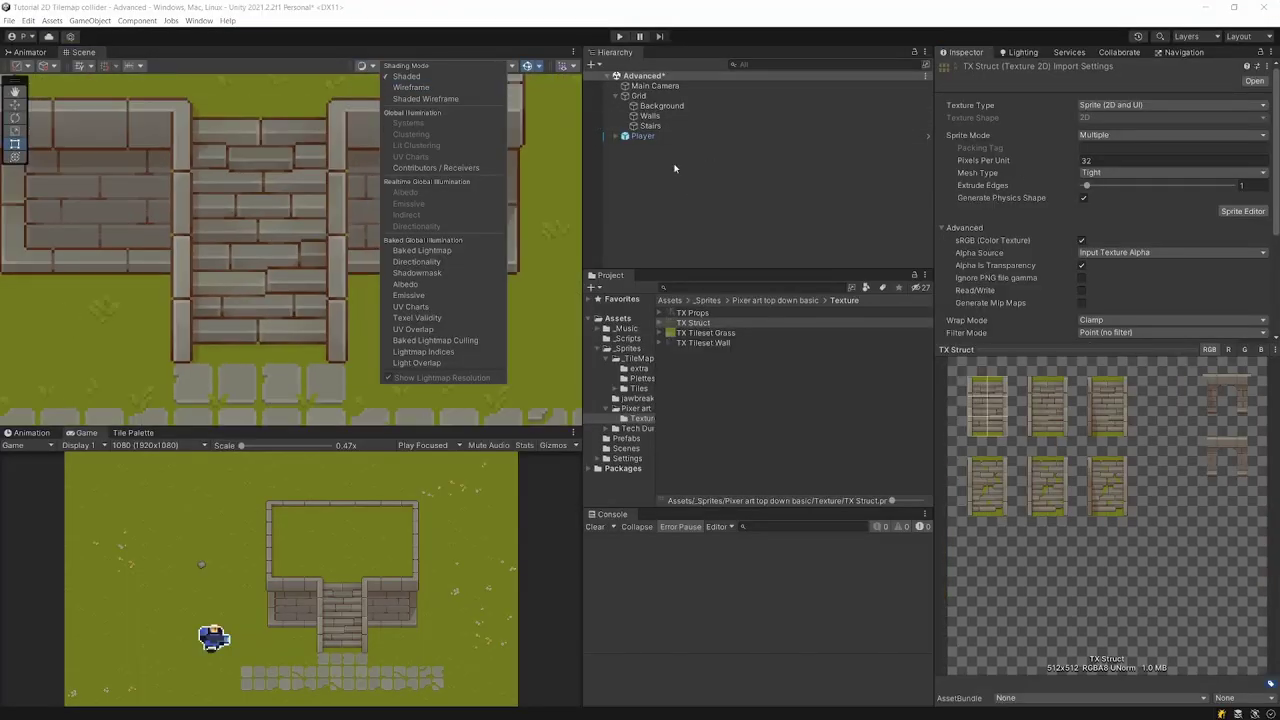
pyautogui.click(674, 168)
pyautogui.doubleClick(650, 125)
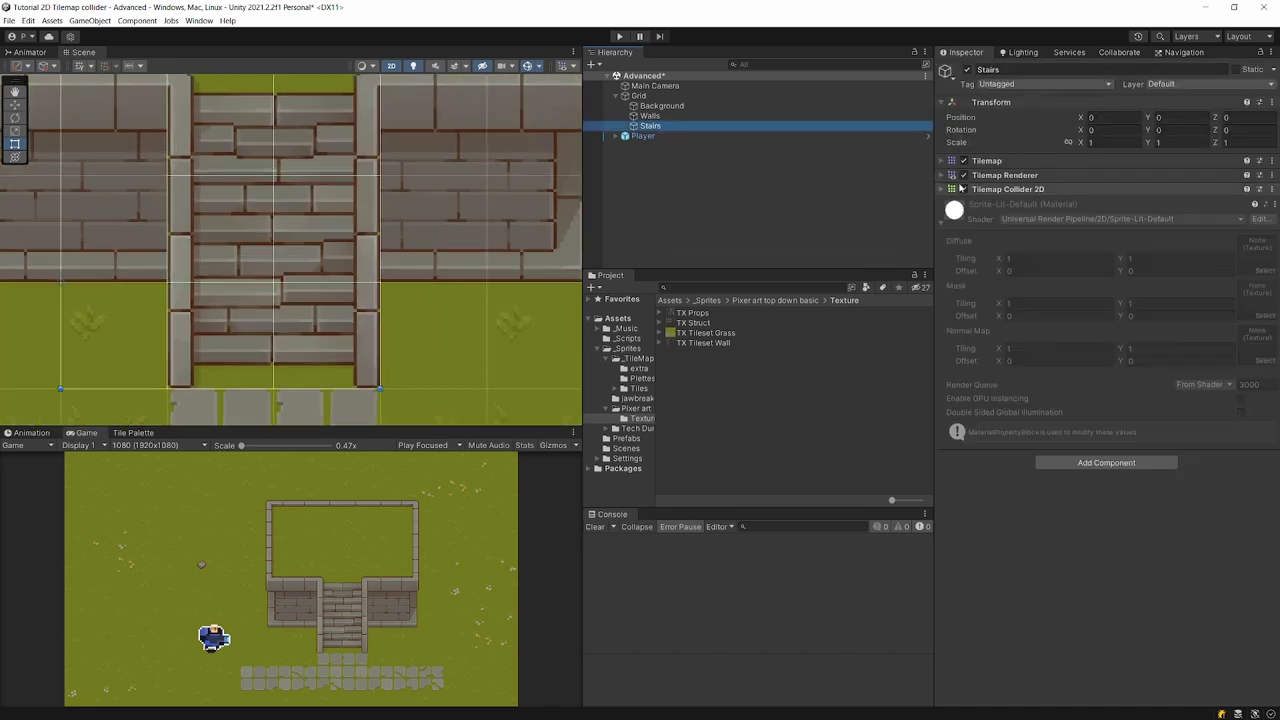
pyautogui.scroll(-3, 285, 317)
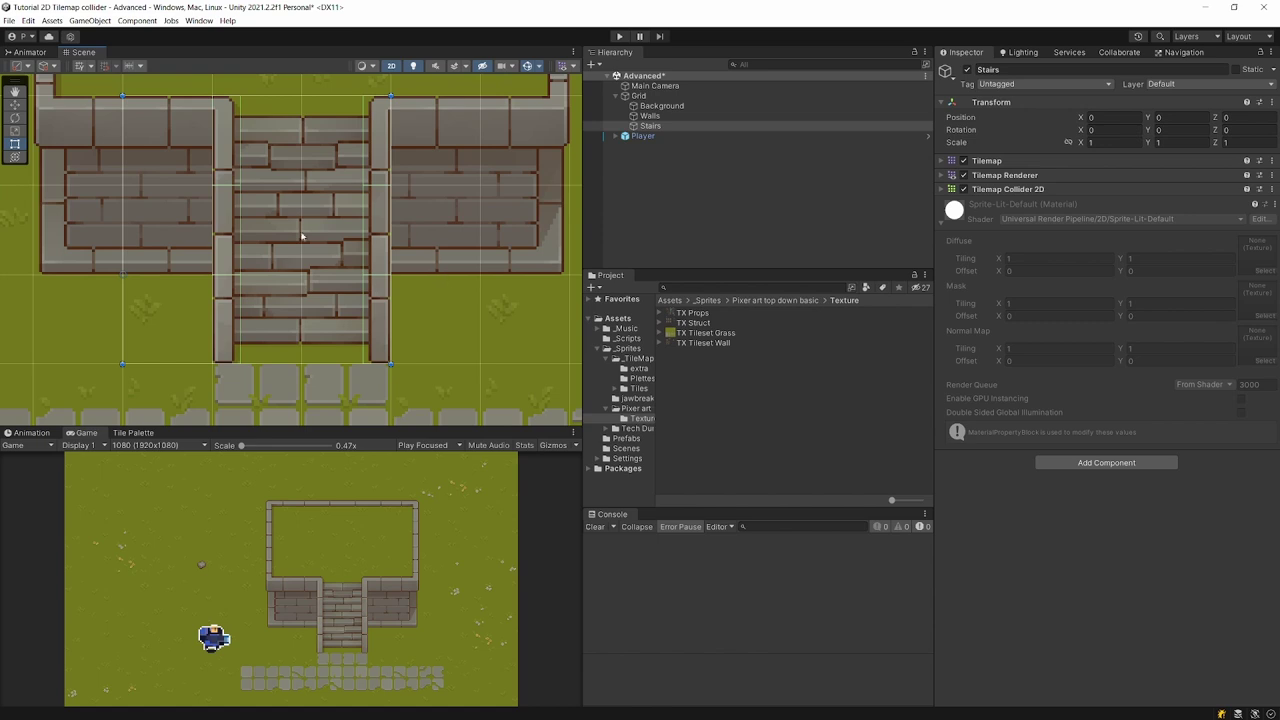
# - Switch Scene shading to Wireframe to check the stair-side colliders, then enter Play mode
pyautogui.click(366, 65)
pyautogui.click(411, 87)
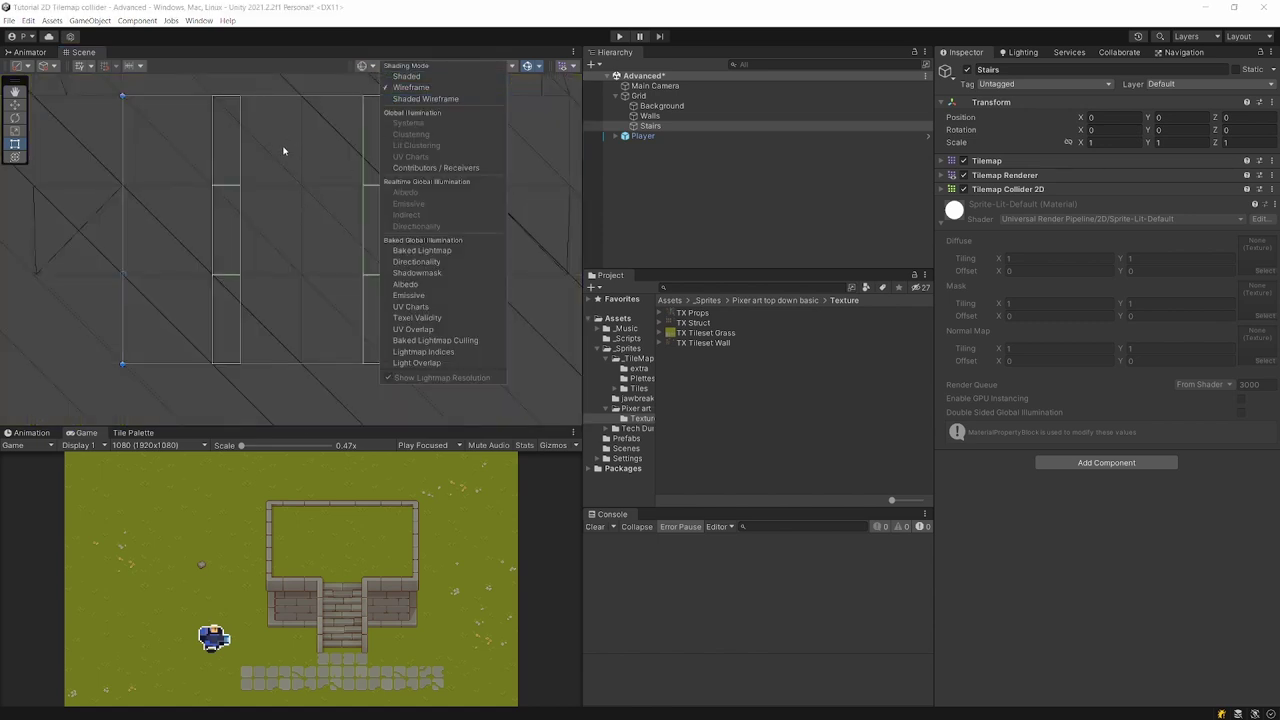
pyautogui.click(259, 208)
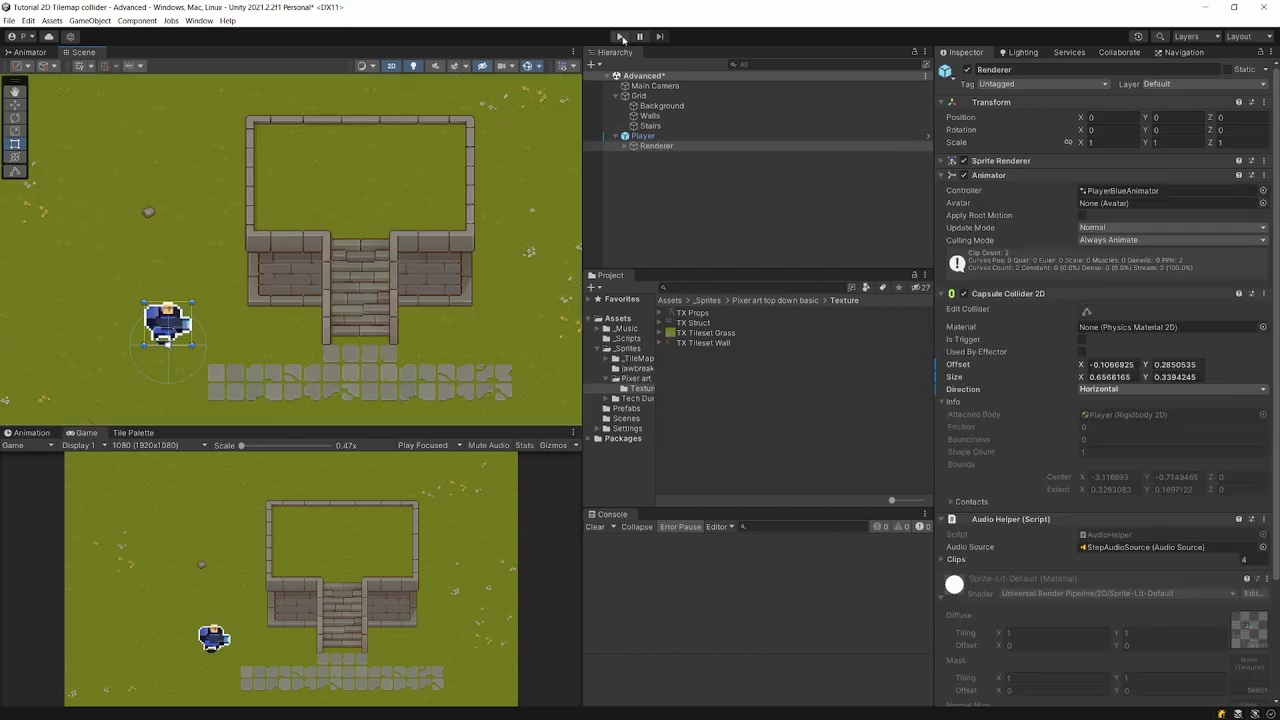
pyautogui.hotkey('ctrl', 'p')
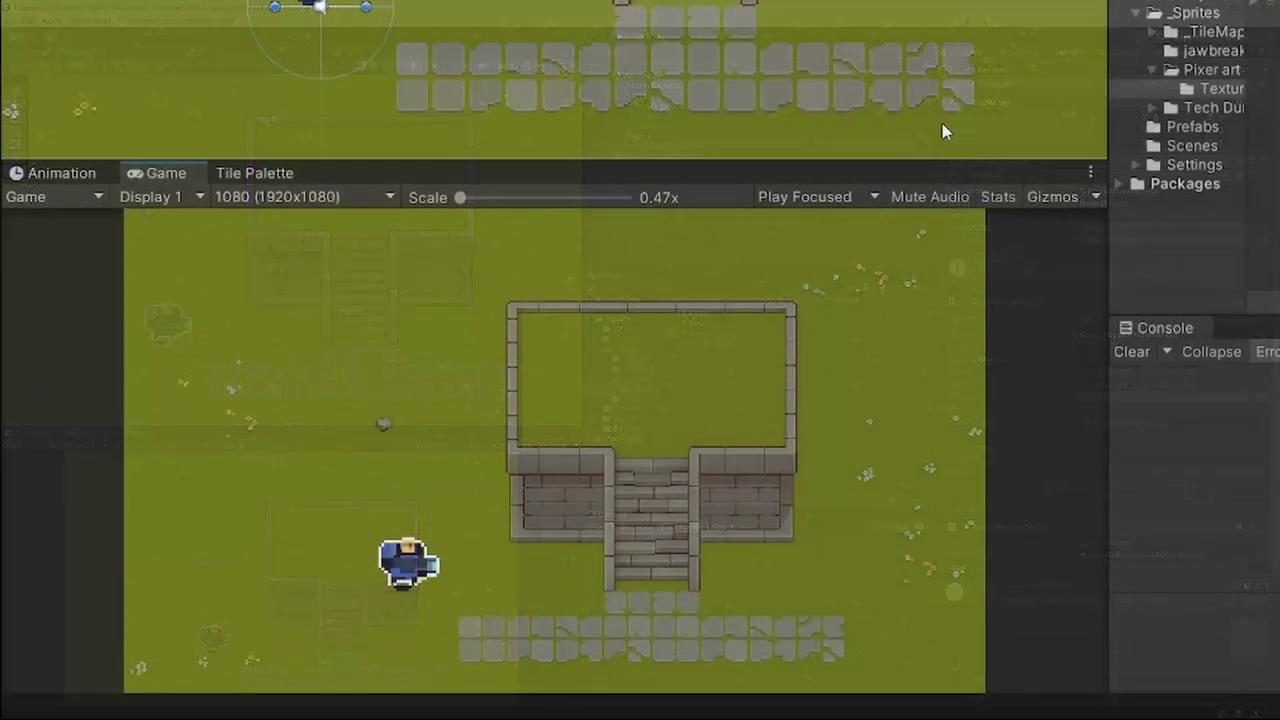
# - Walk the player around the stone blocks, up the stairs into the room and along the top wall
pyautogui.press('Right')
pyautogui.press('Right')
pyautogui.press('Down')
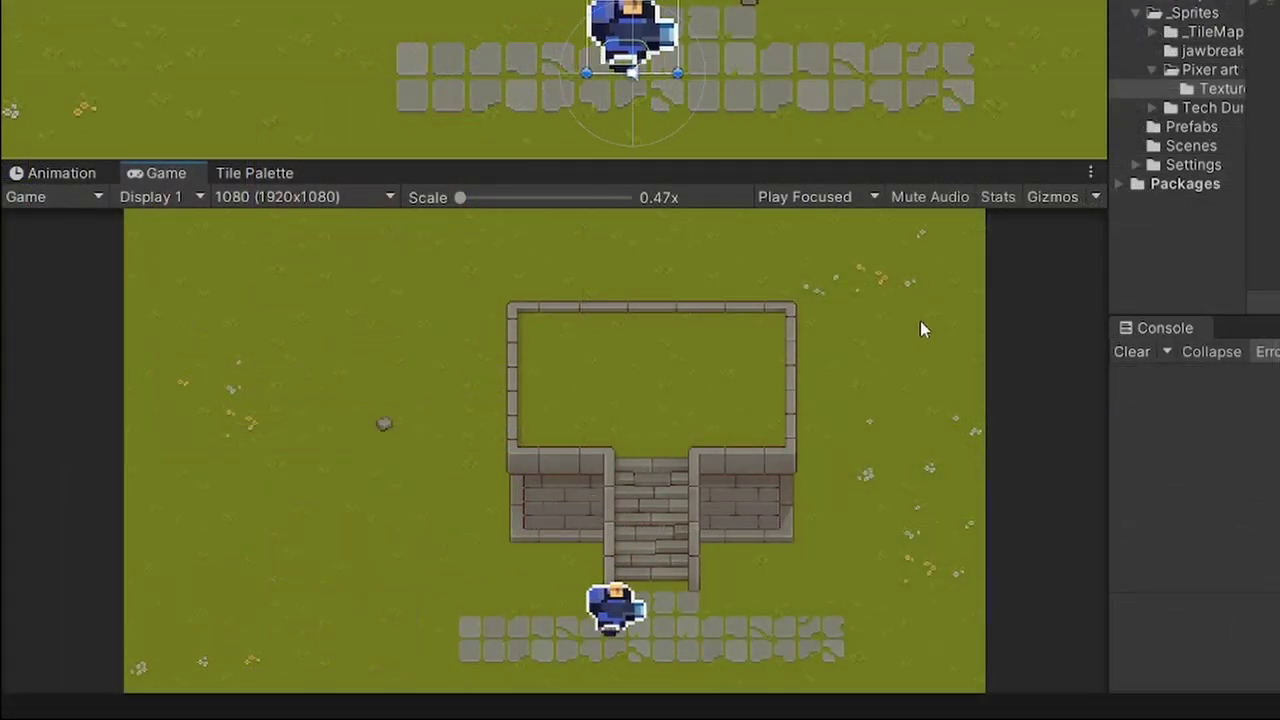
pyautogui.press('Right')
pyautogui.press('Up')
pyautogui.press('Down')
pyautogui.press('Left')
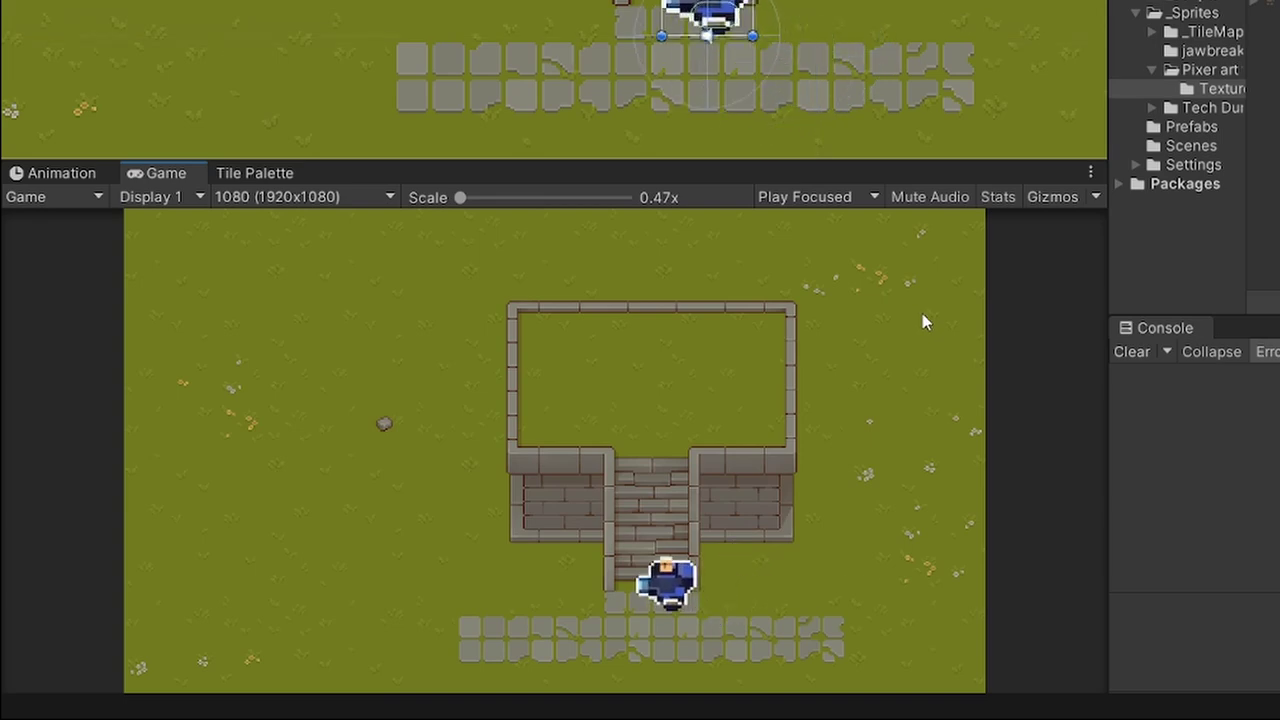
pyautogui.press('Up')
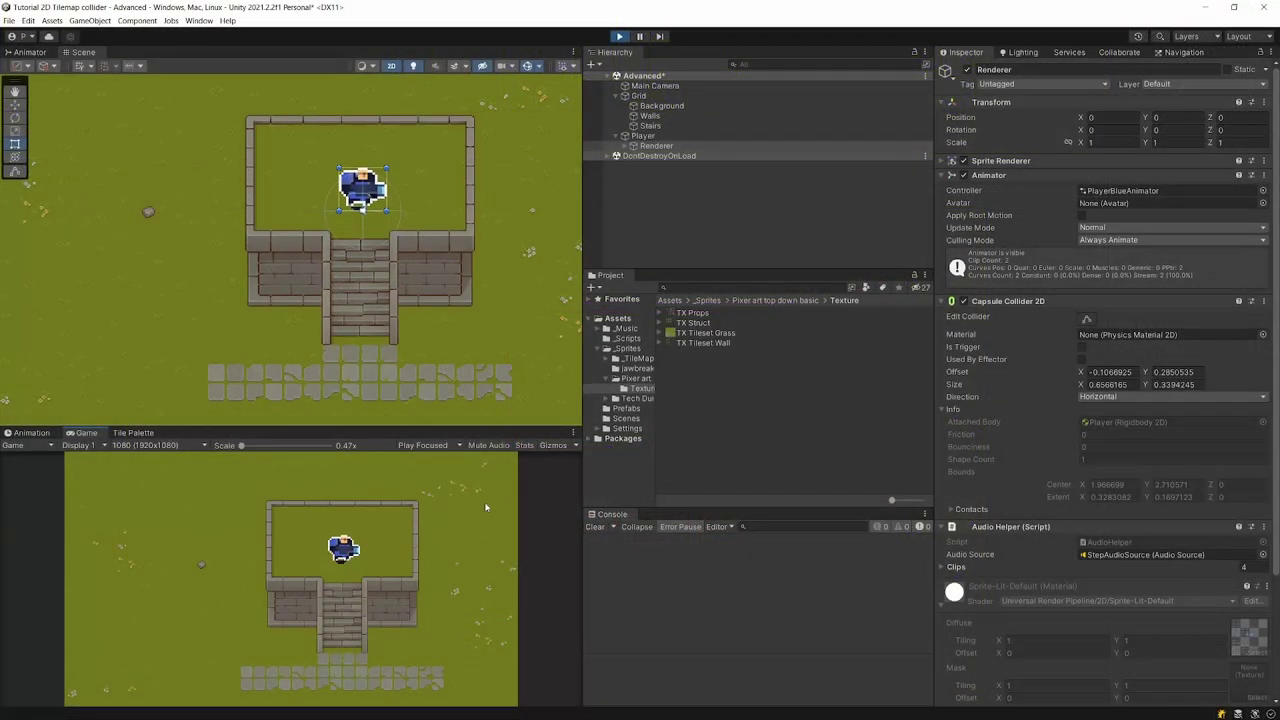
pyautogui.press('Left')
pyautogui.press('Up')
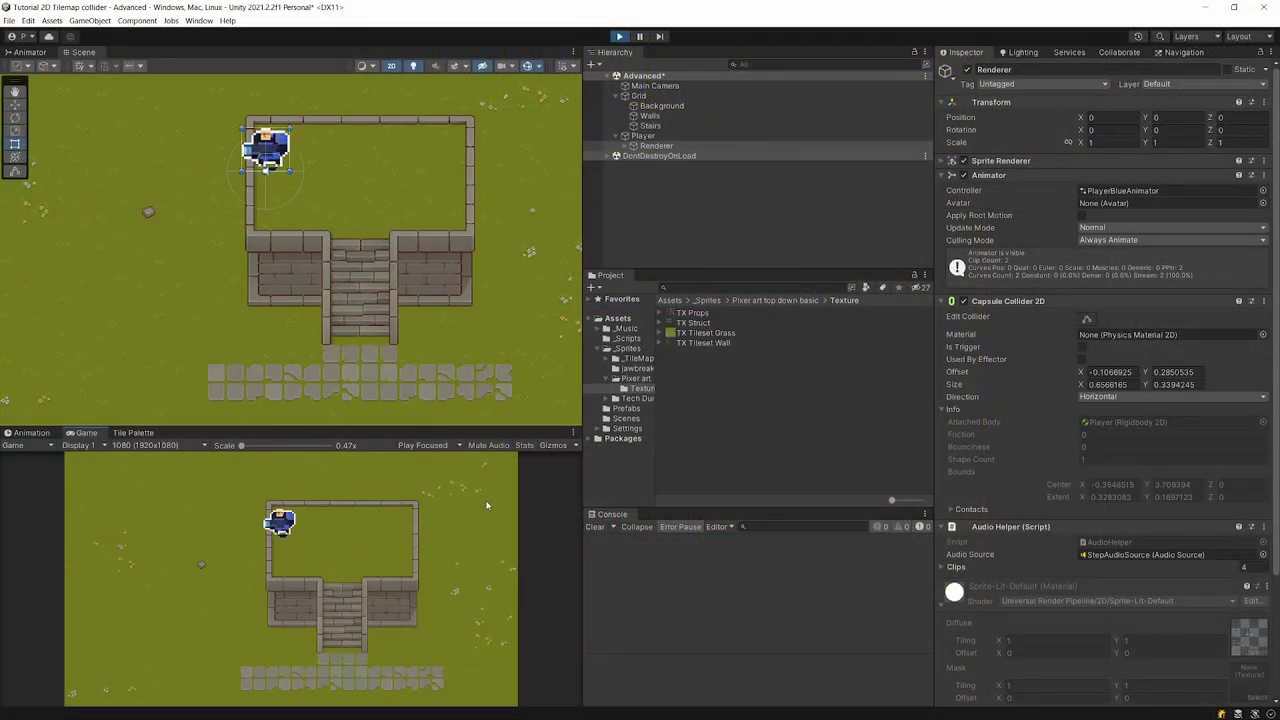
pyautogui.press('Right')
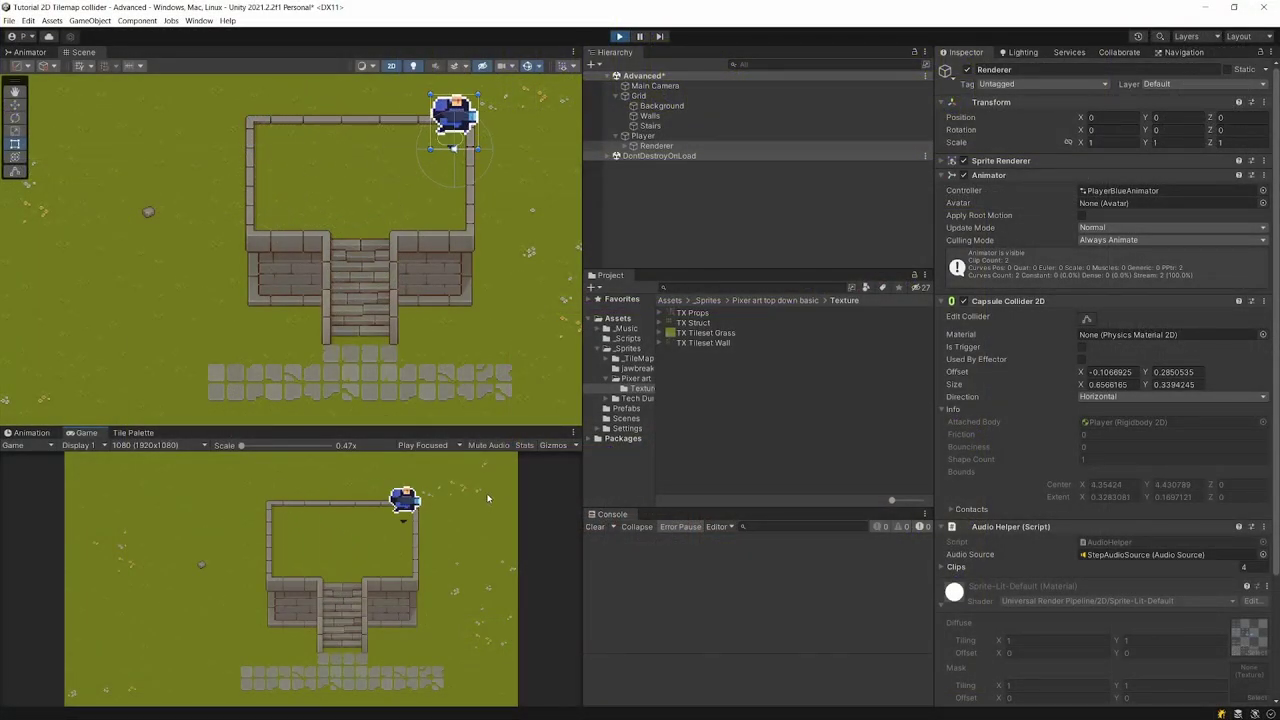
pyautogui.press('Down')
pyautogui.press('Left')
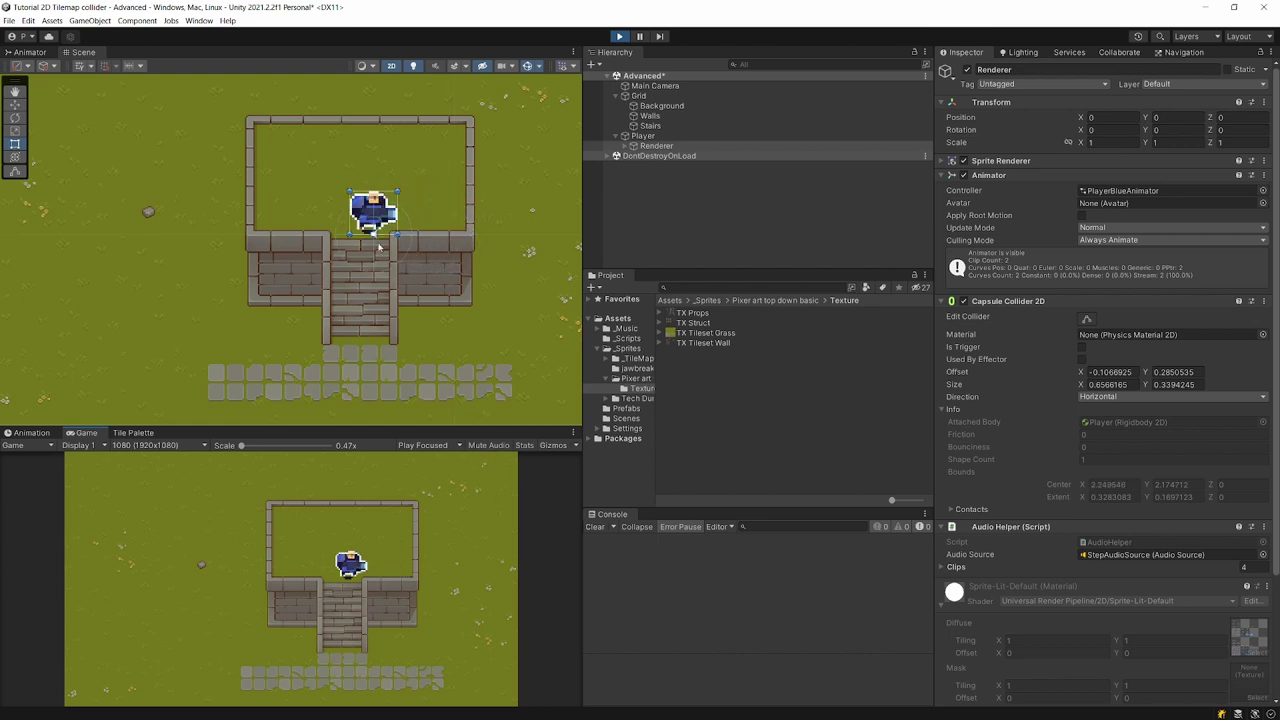
# - Walk the player down the stairs and test that the stairs' left side blocks movement
pyautogui.scroll(10, 387, 232)
pyautogui.scroll(3, 360, 231)
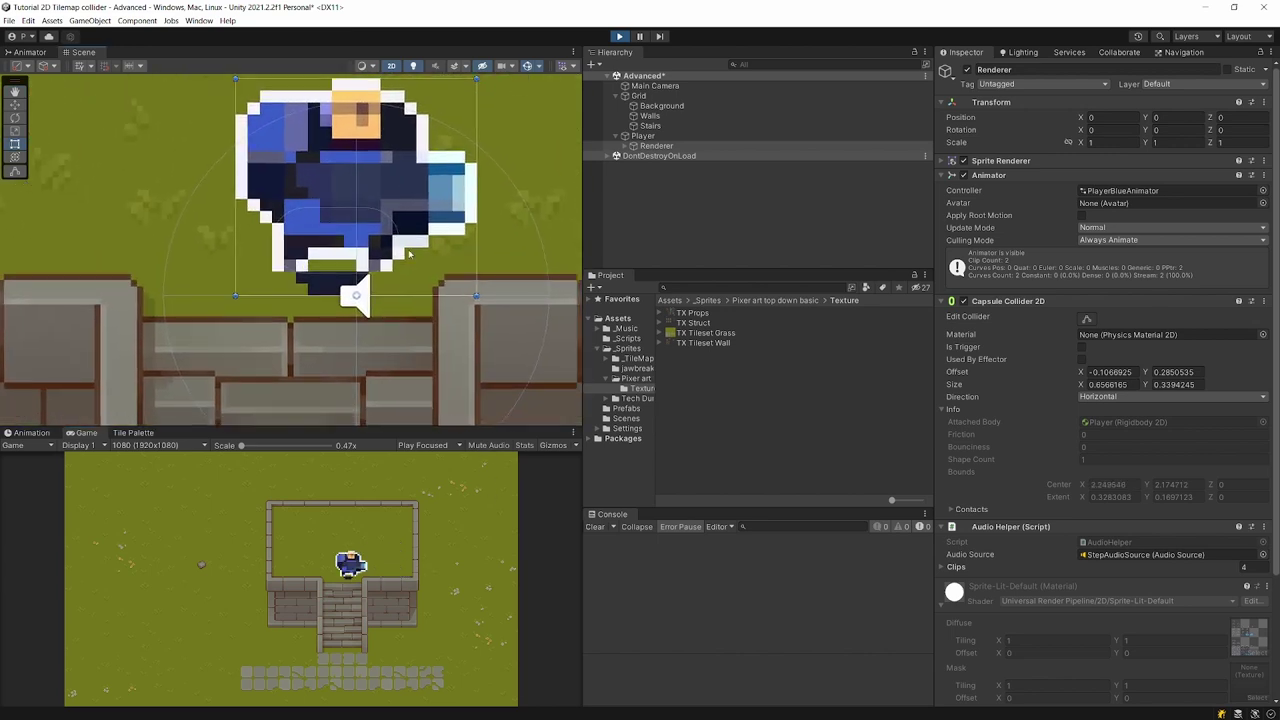
pyautogui.scroll(-12, 283, 258)
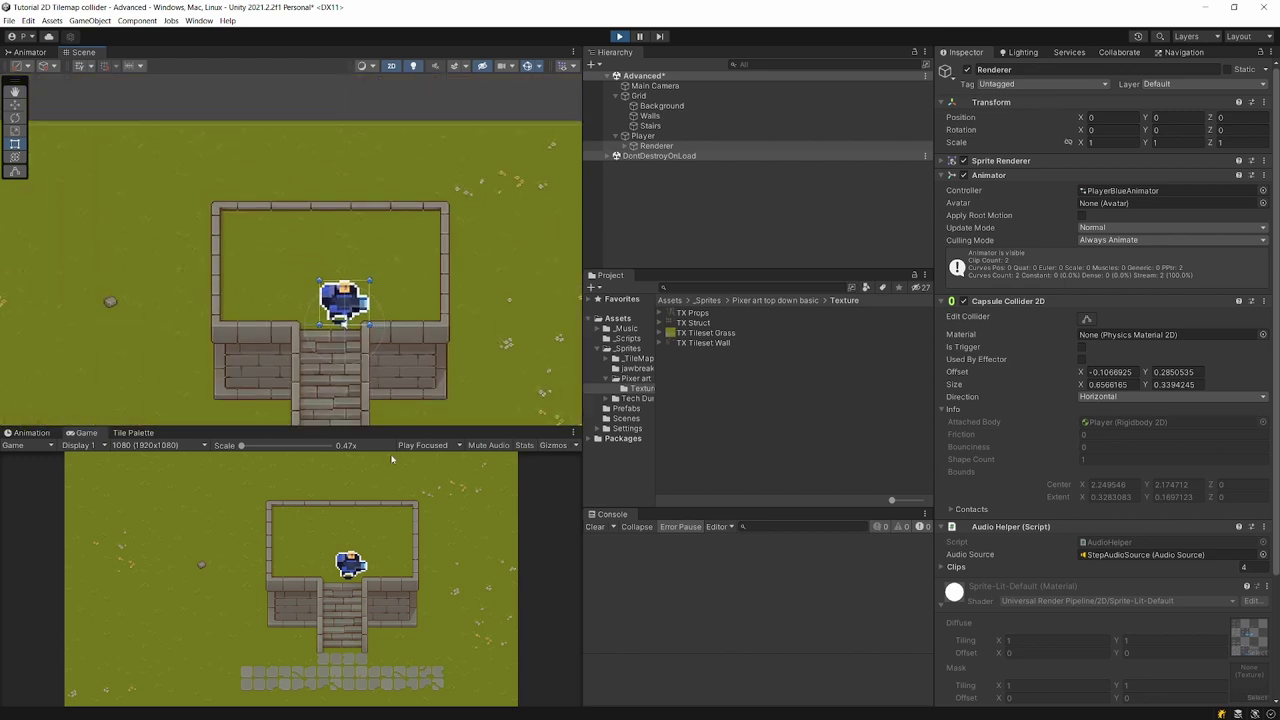
pyautogui.click(447, 494)
pyautogui.press('Down')
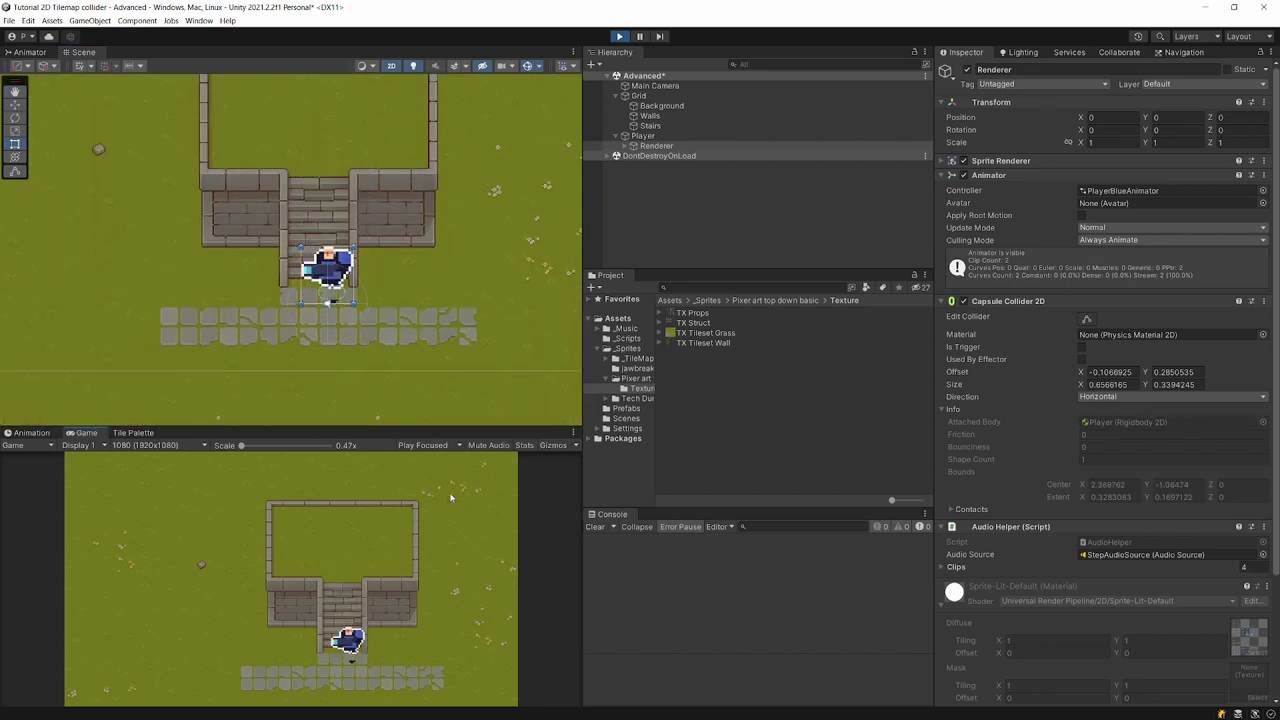
pyautogui.press('Left')
pyautogui.press('Up')
pyautogui.press('Left')
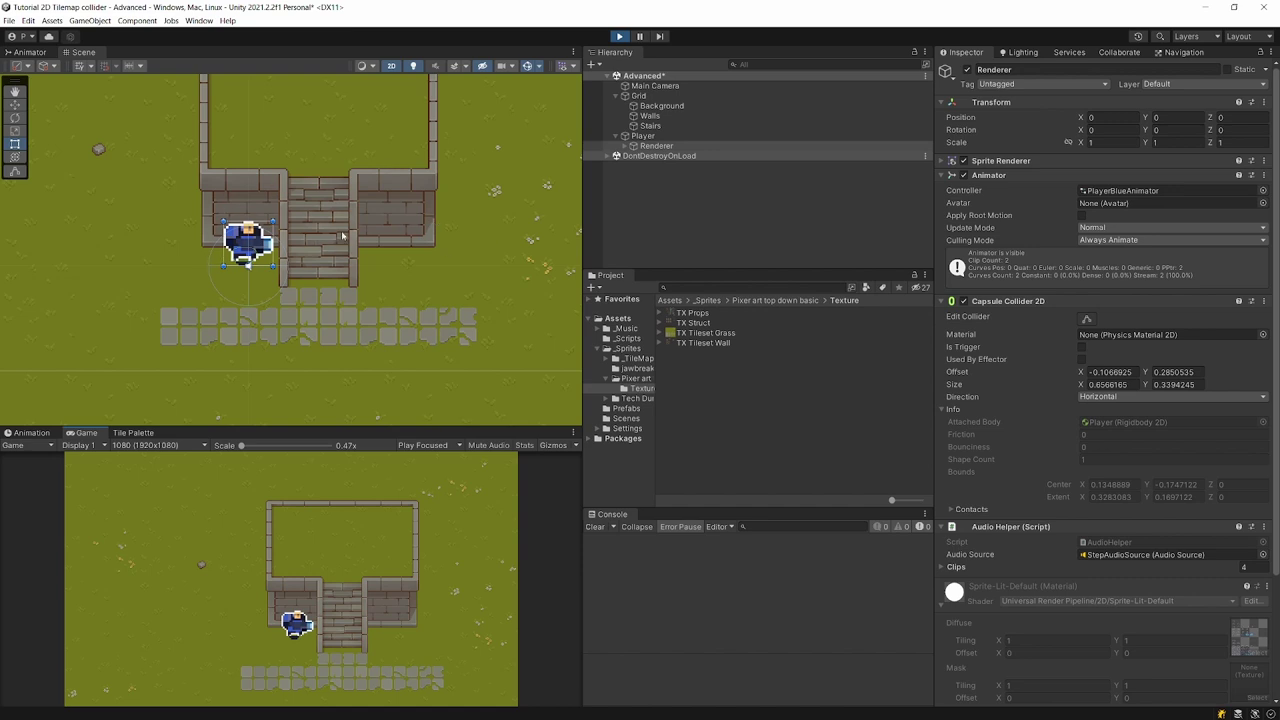
# - Walk the player up to the room's top-left wall, panning the Scene view to follow
pyautogui.moveTo(336, 247); pyautogui.dragTo(461, 317, button='middle')
pyautogui.click(481, 540)
pyautogui.press('Left')
pyautogui.press('Up')
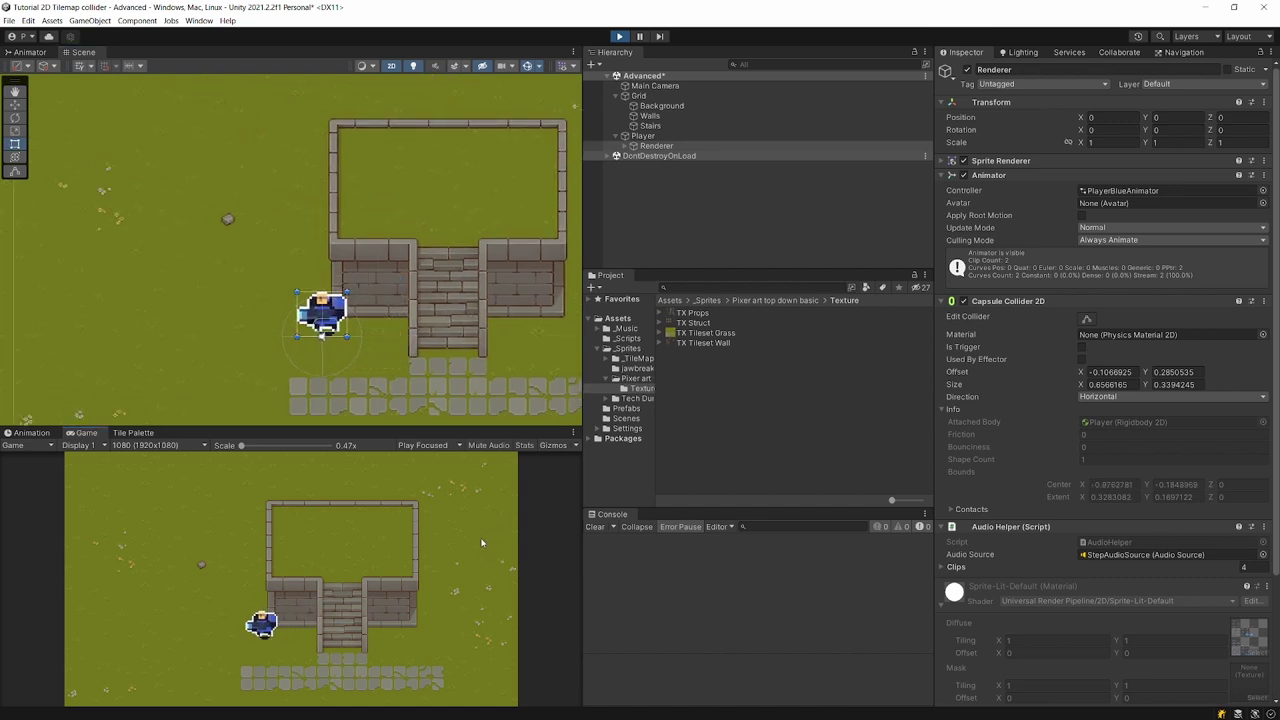
pyautogui.press('Up')
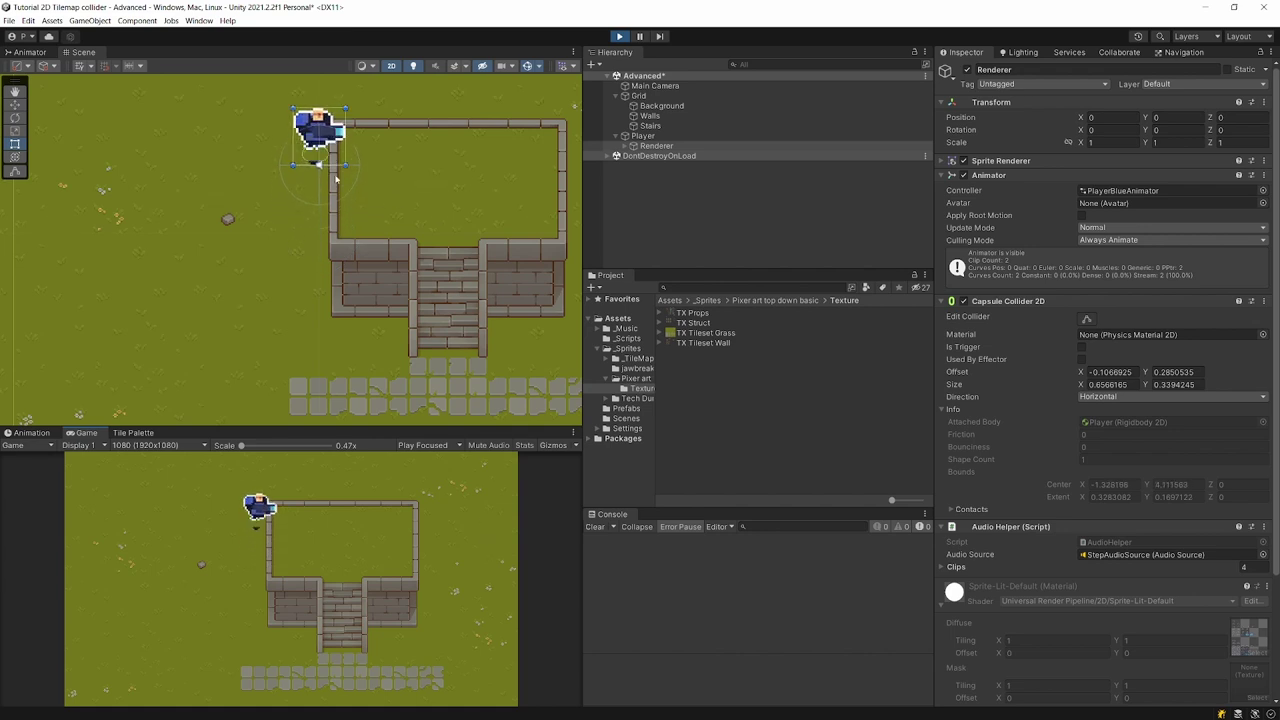
pyautogui.moveTo(330, 250); pyautogui.dragTo(283, 308, button='middle')
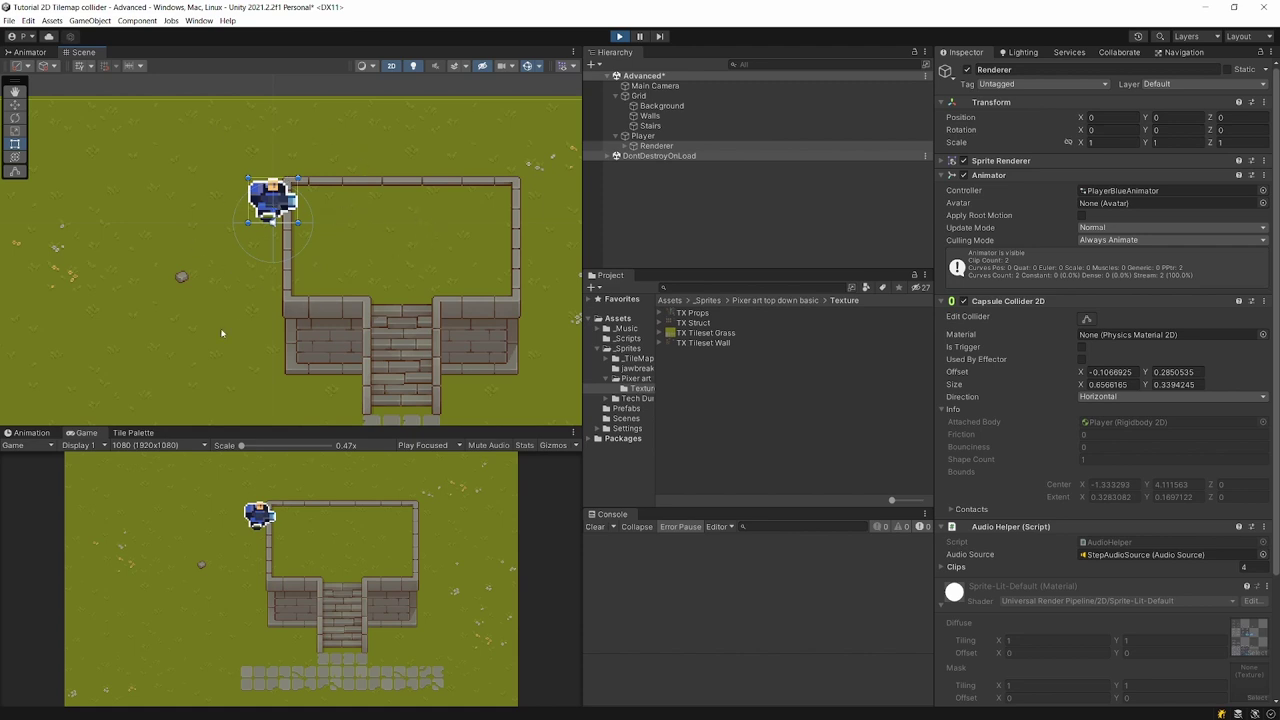
pyautogui.scroll(-2, 303, 277)
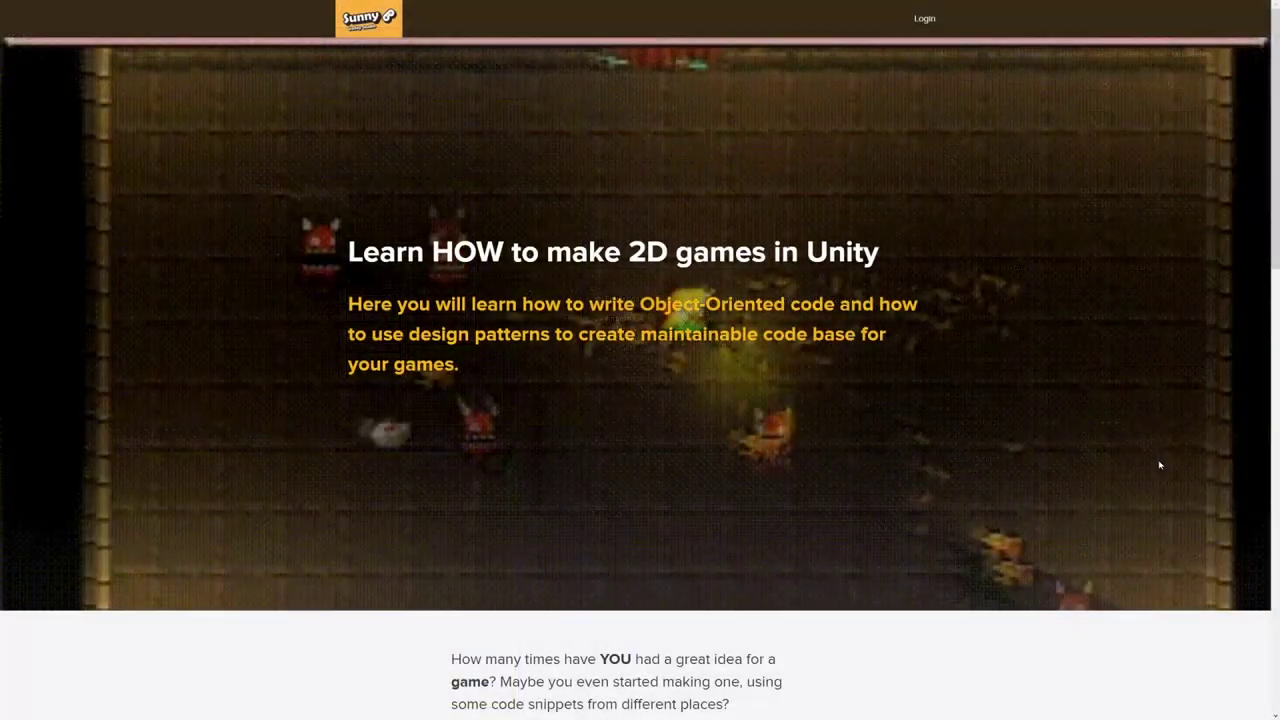
pyautogui.scroll(-7, 1160, 462)
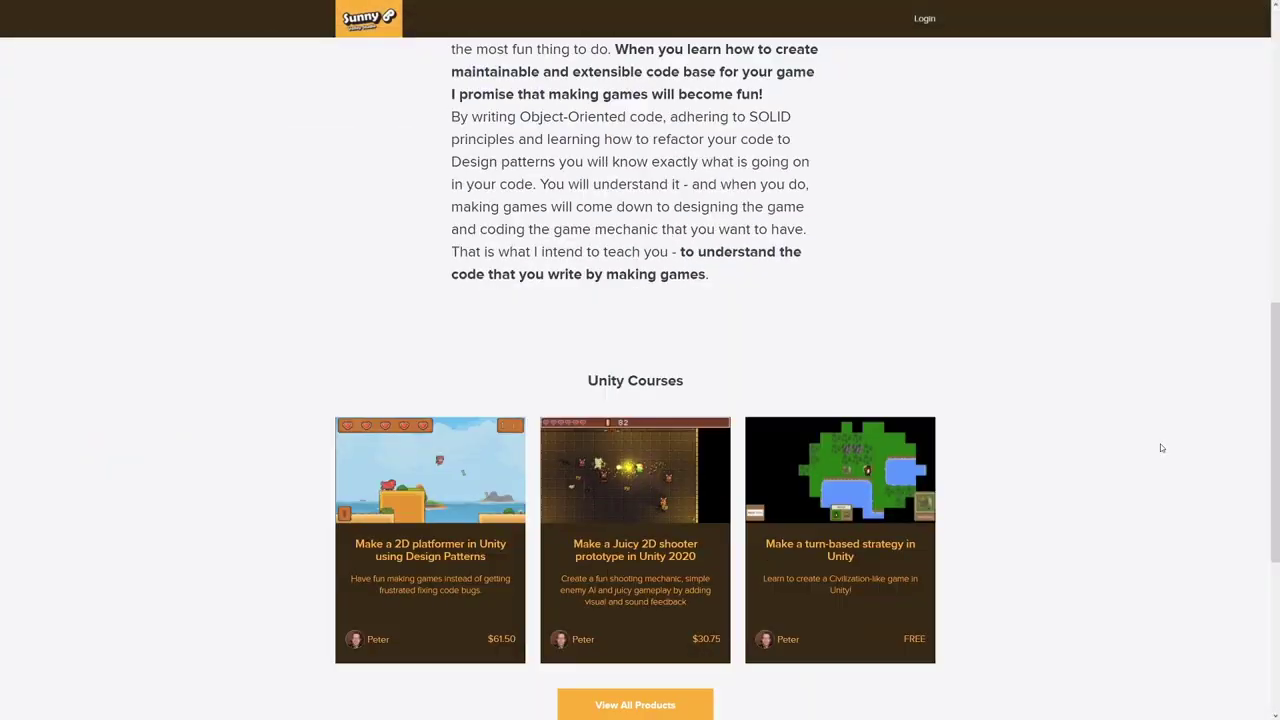
pyautogui.scroll(-2, 1161, 448)
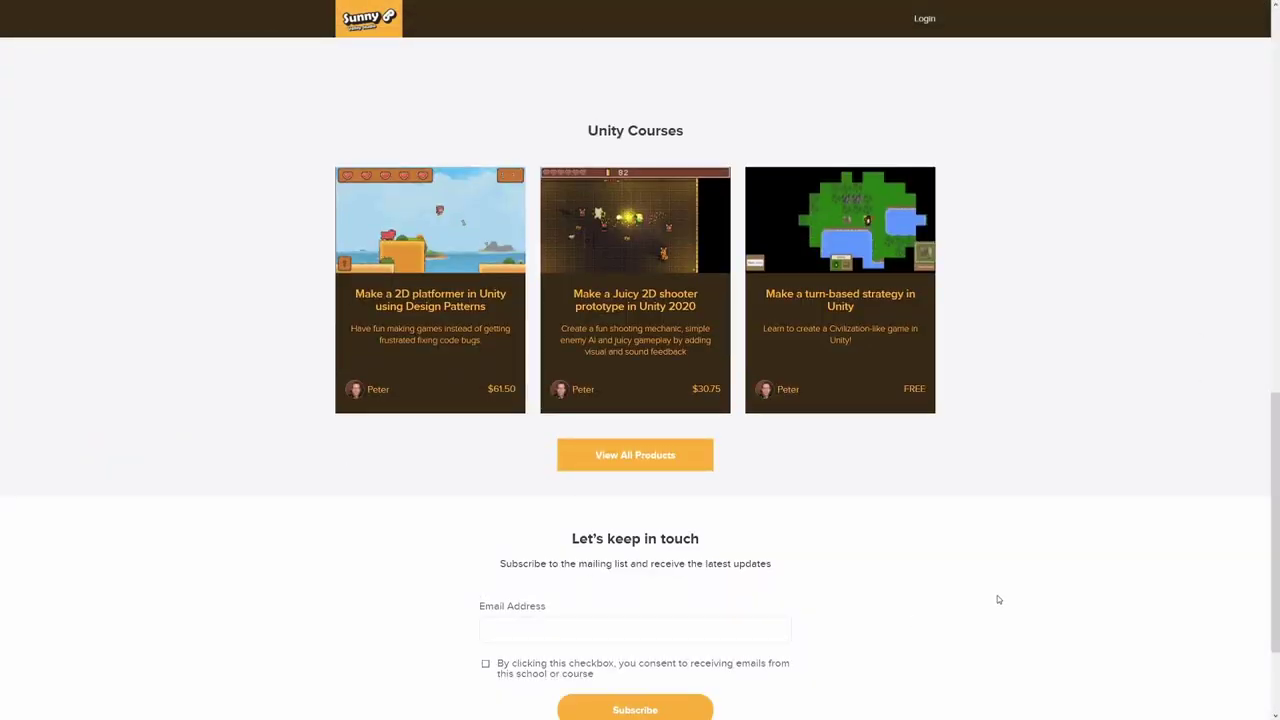